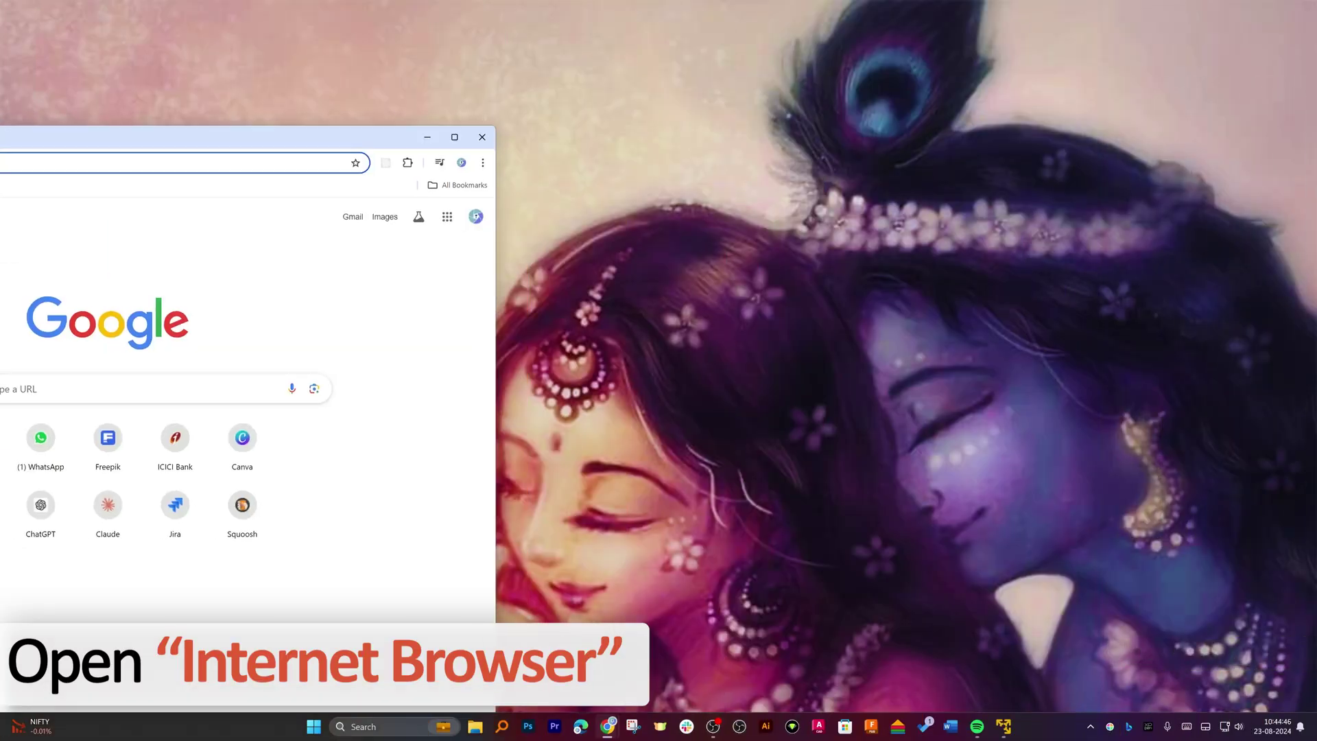
Maximize Chrome and search Google for 'ubuntu download'
{"action": "left_click_drag", "start_coordinate": [275, 136], "coordinate": [658, 4]}
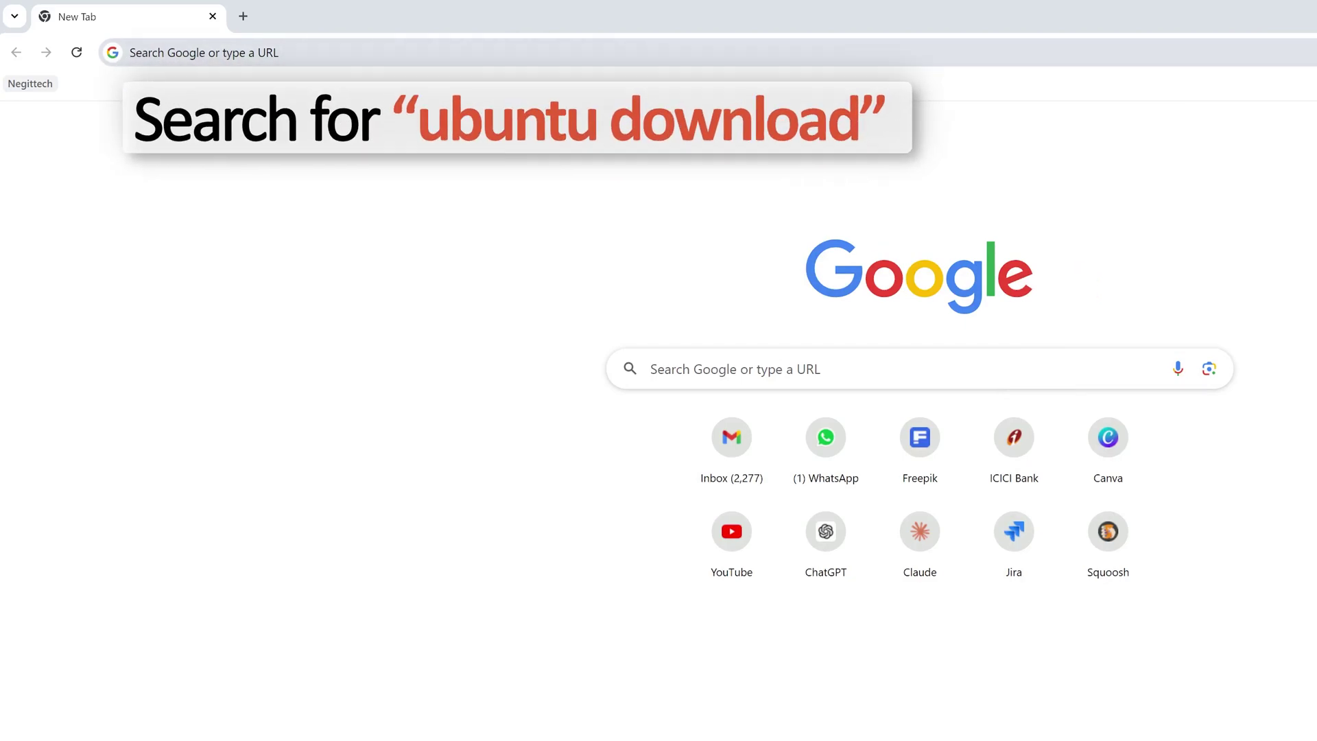
{"action": "type", "text": "ubuntu download"}
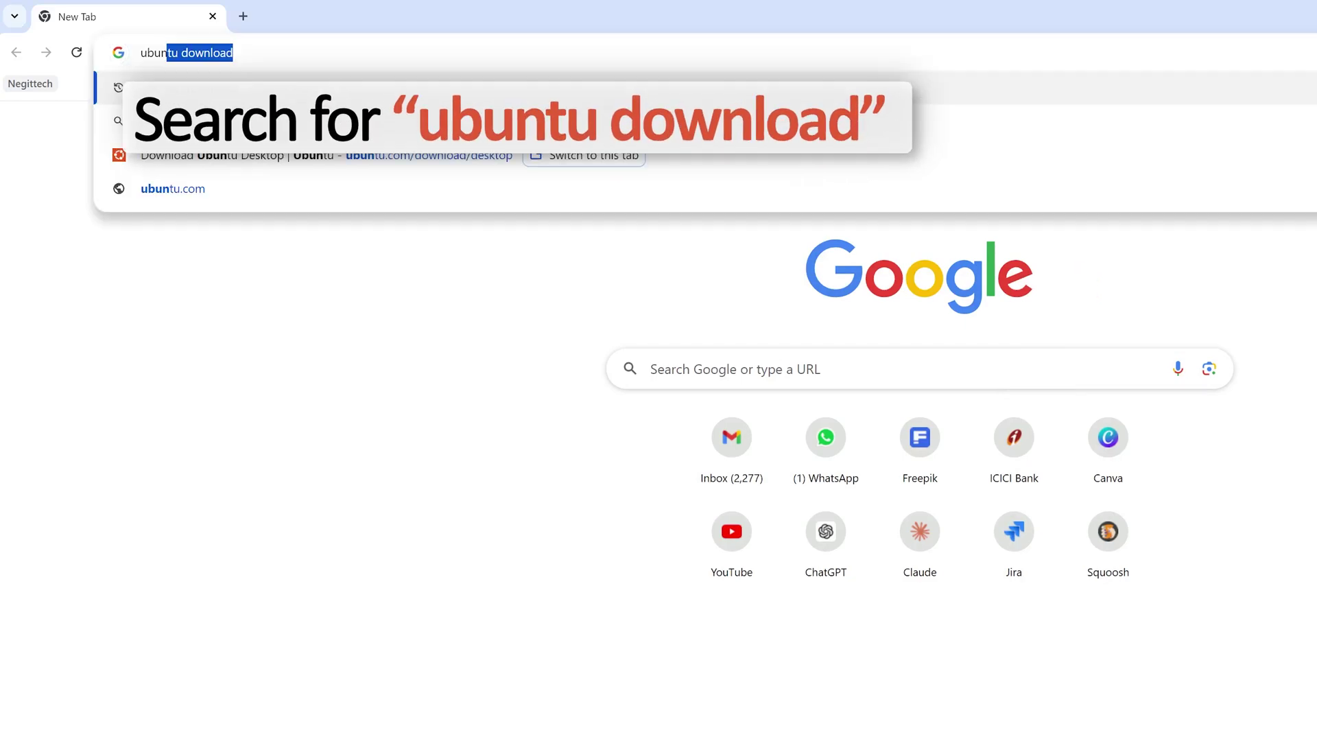
{"action": "key", "text": "Return"}
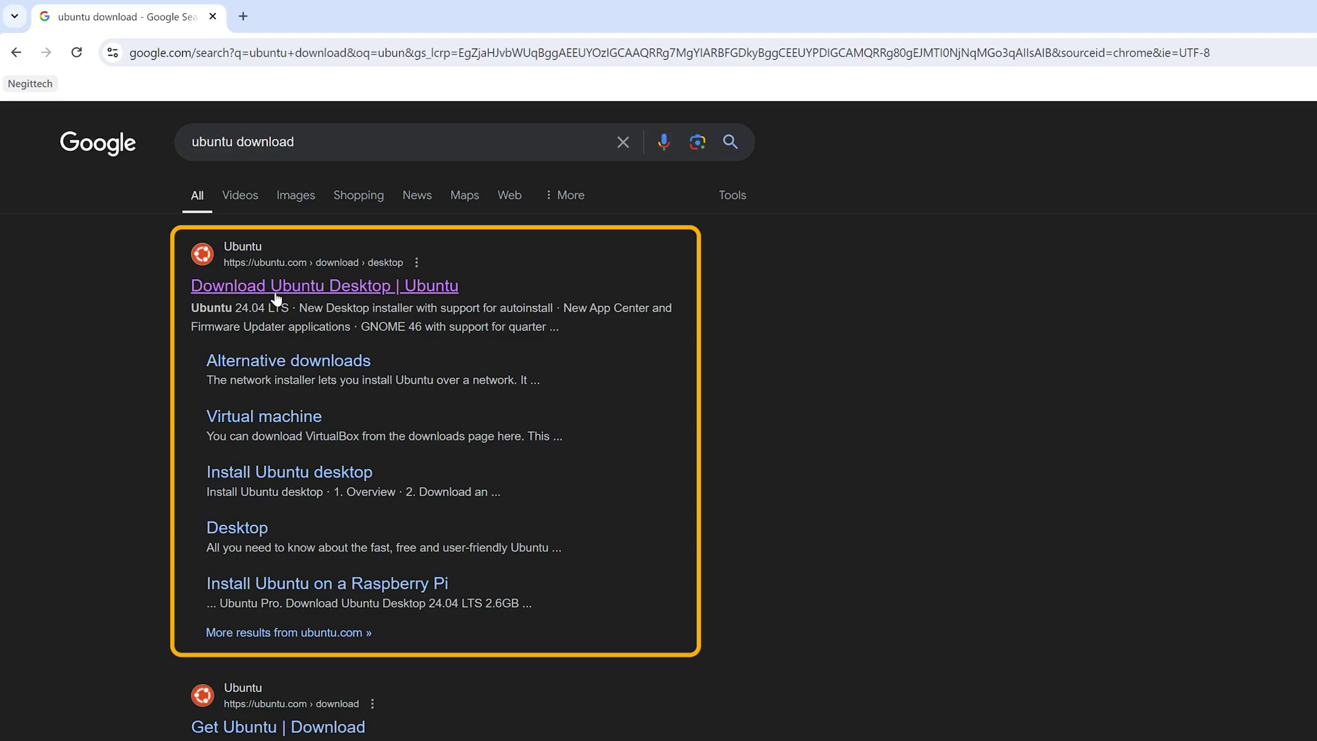
Open the Download Ubuntu Desktop page, accept all trackers, and start the 24.04 LTS download
{"action": "left_click", "coordinate": [275, 295]}
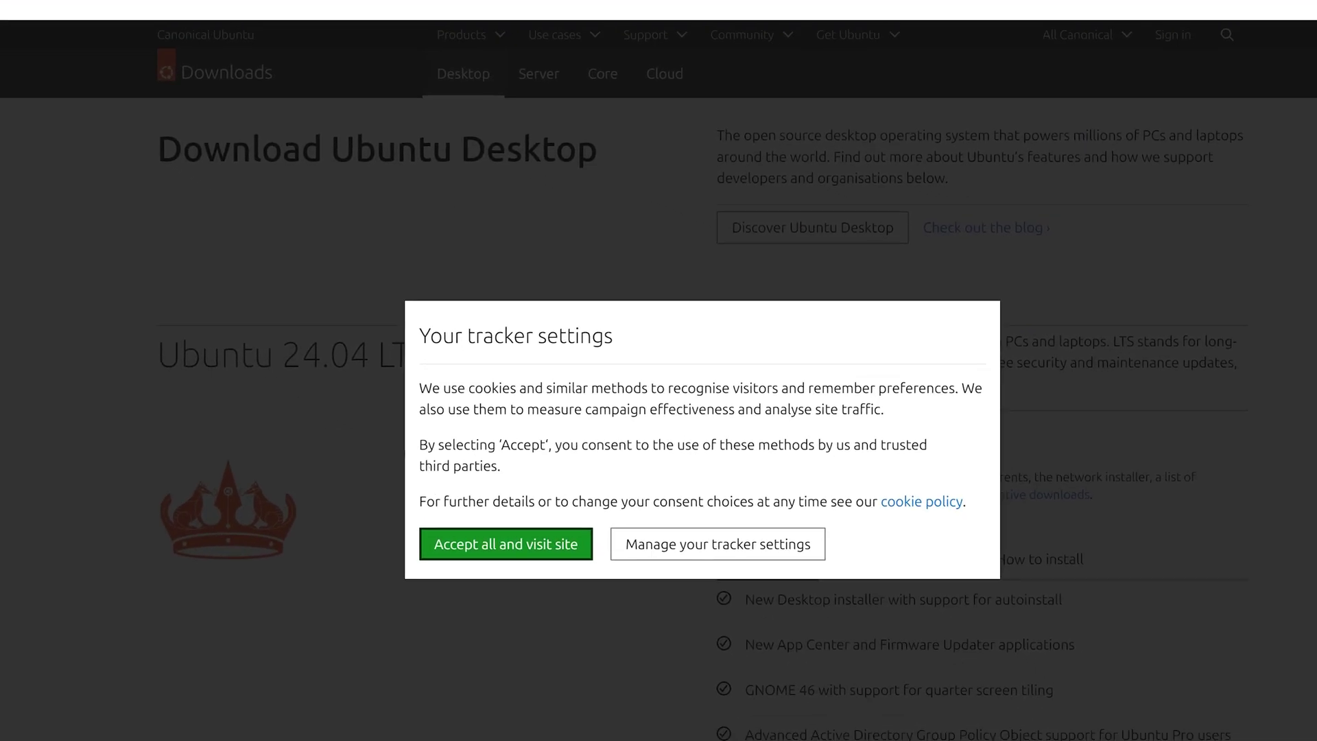
{"action": "left_click", "coordinate": [465, 530]}
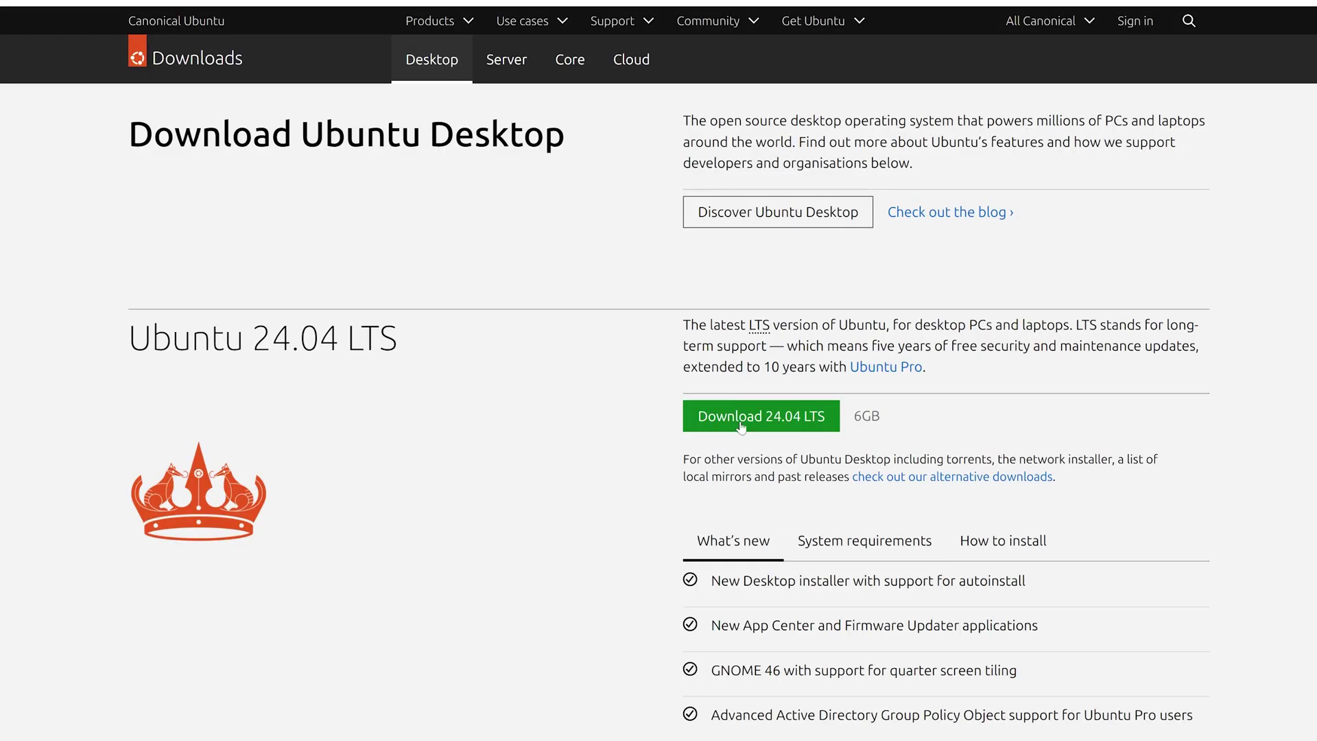
{"action": "left_click", "coordinate": [740, 426]}
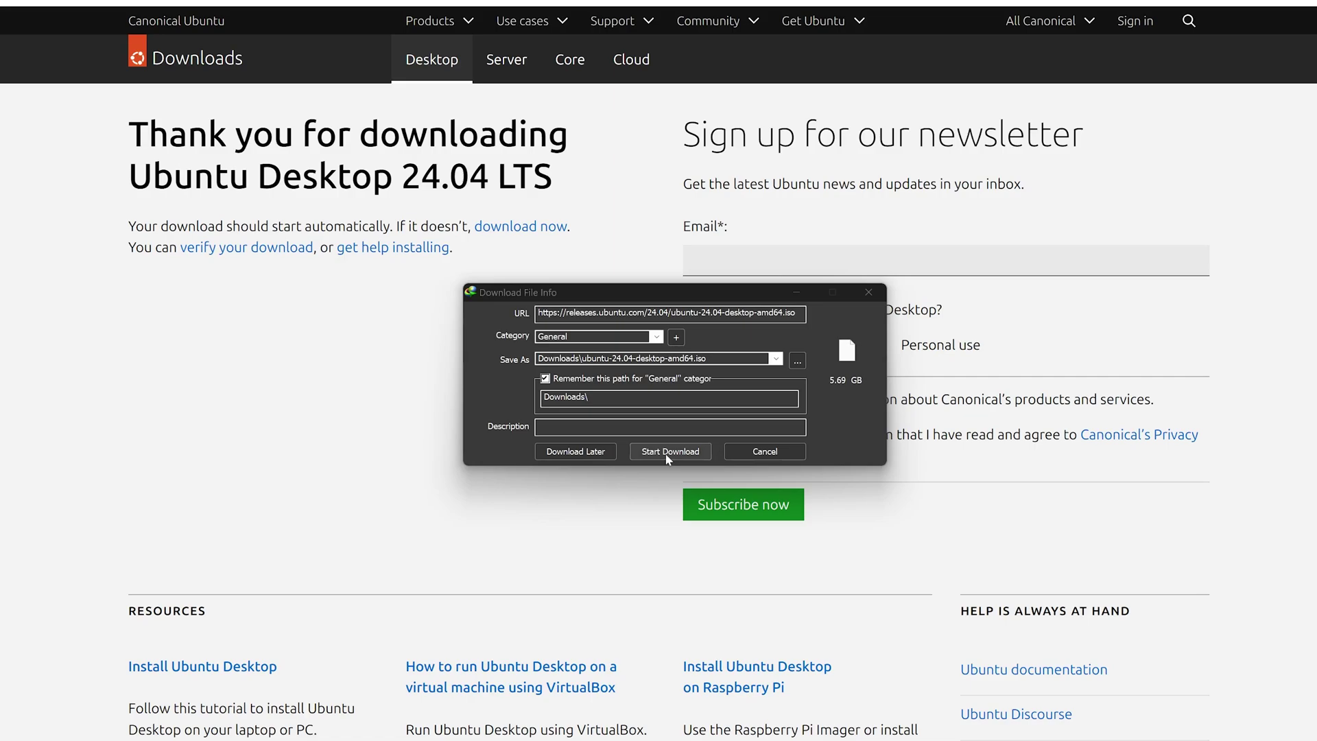
Download the 5.69 GB ubuntu-24.04-desktop-amd64.iso in Internet Download Manager and show it in its folder
{"action": "left_click", "coordinate": [665, 455]}
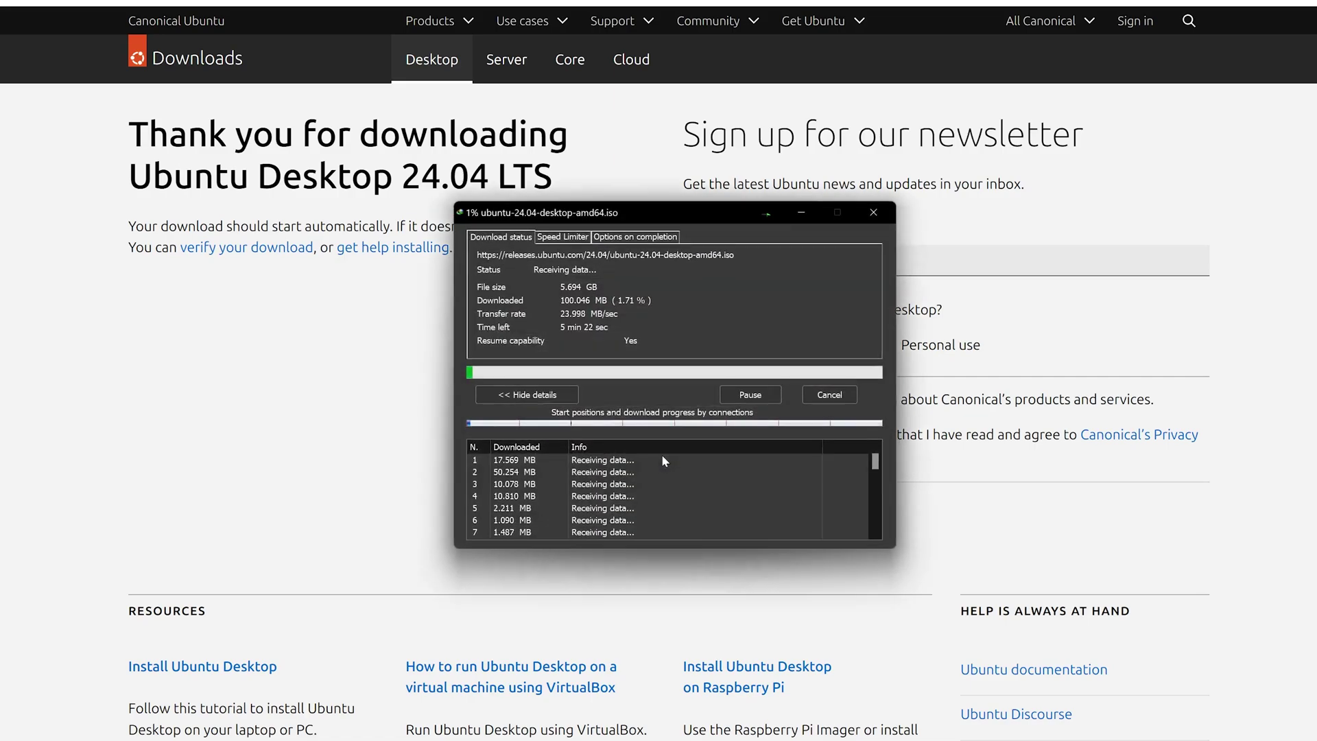
{"action": "left_click_drag", "start_coordinate": [584, 291], "coordinate": [744, 279]}
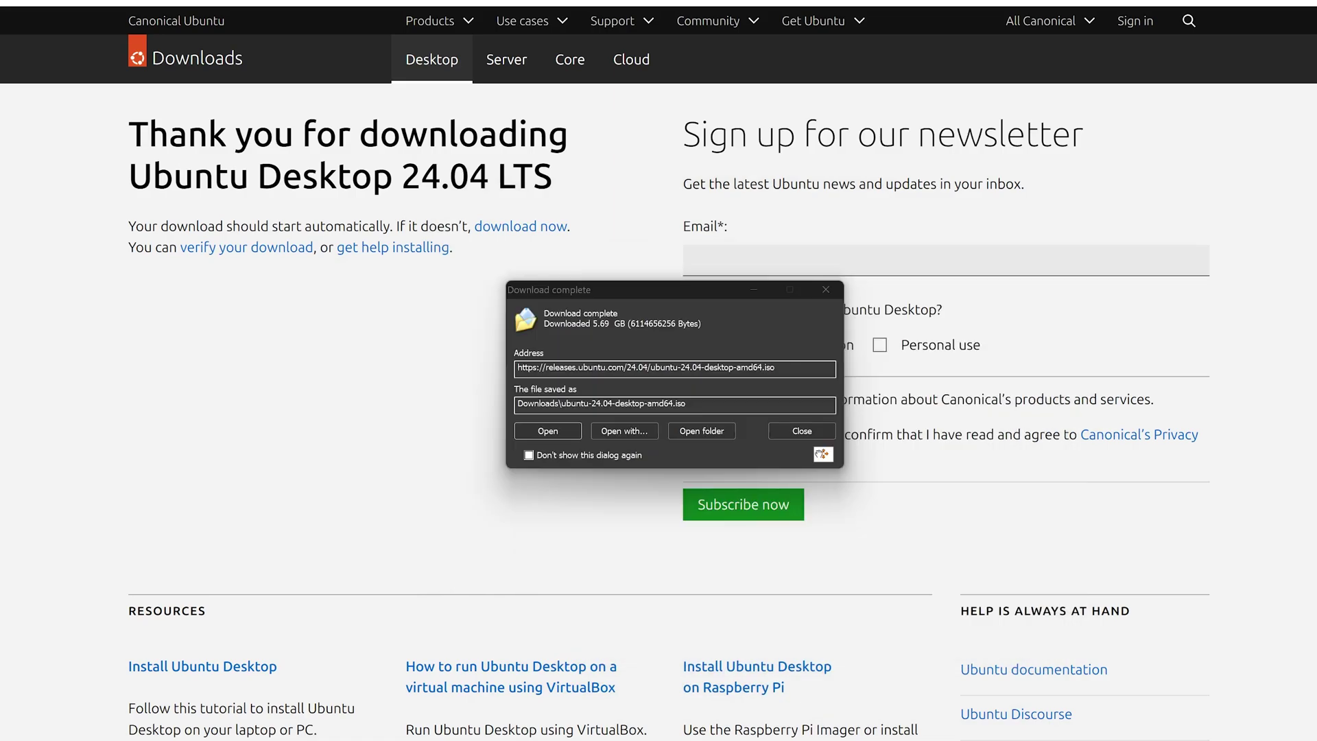
{"action": "left_click", "coordinate": [821, 433]}
{"action": "left_click_drag", "start_coordinate": [957, 183], "coordinate": [616, 125]}
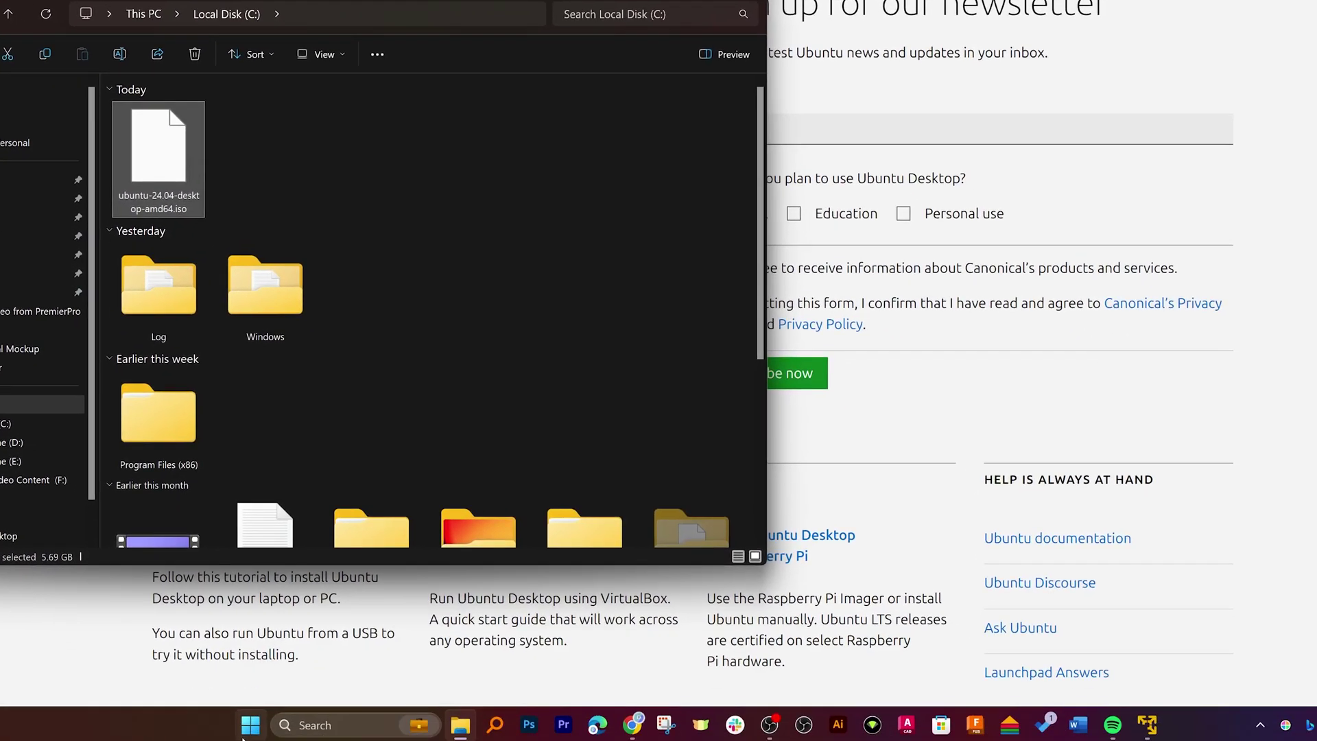
Launch VMware Workstation 17 Player from the Start menu search
{"action": "left_click", "coordinate": [248, 727]}
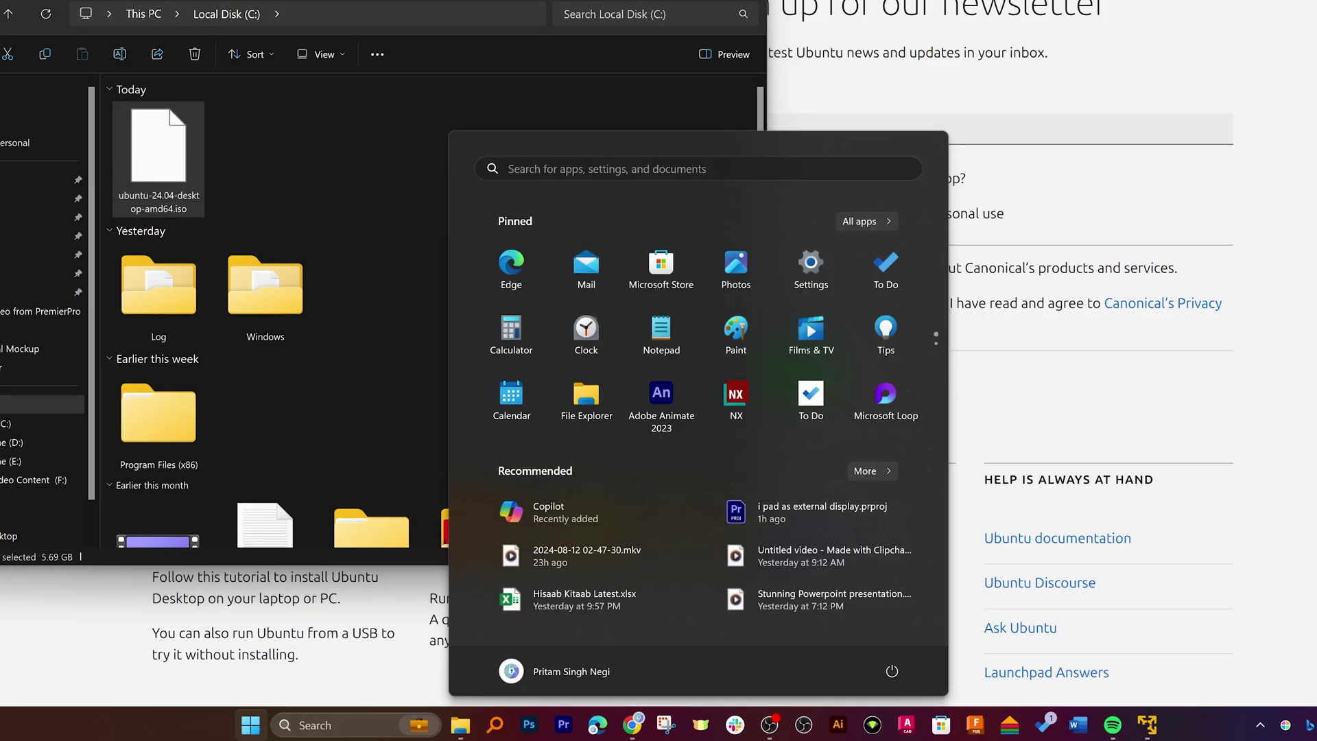
{"action": "type", "text": "v"}
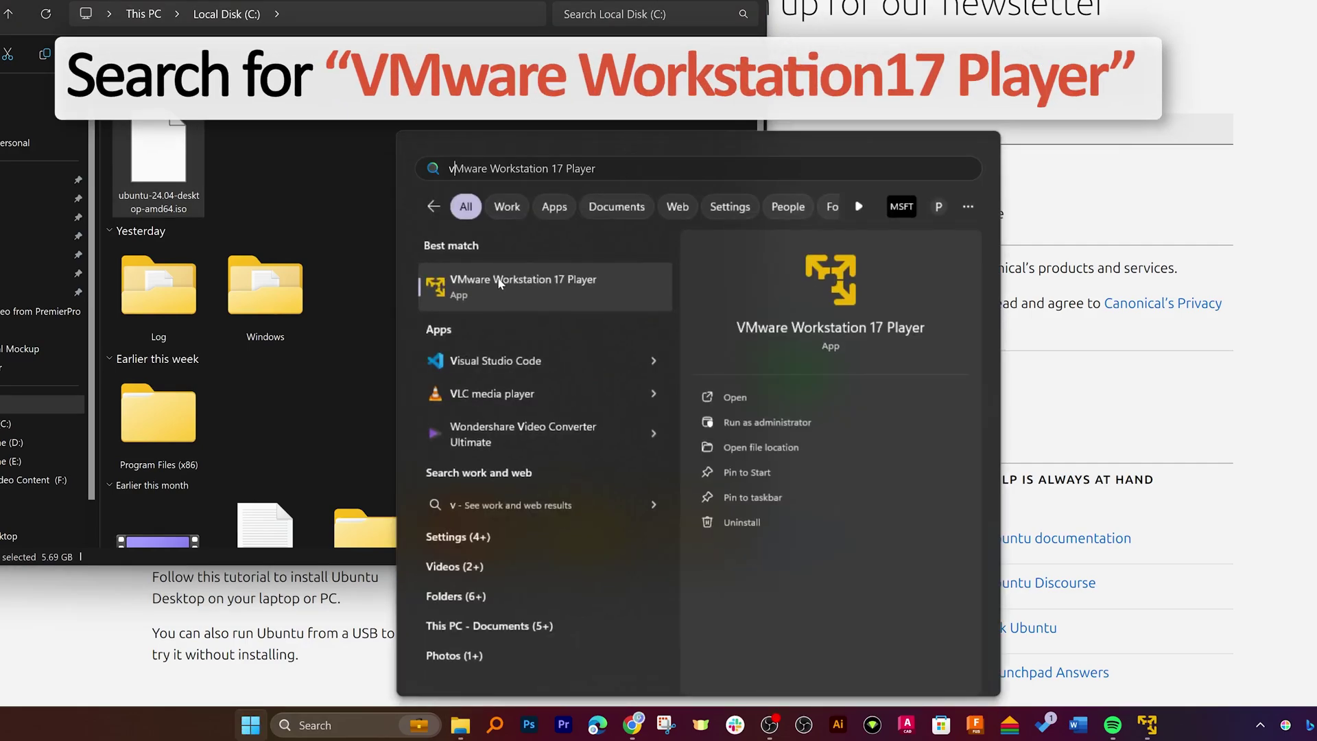
{"action": "left_click", "coordinate": [500, 282]}
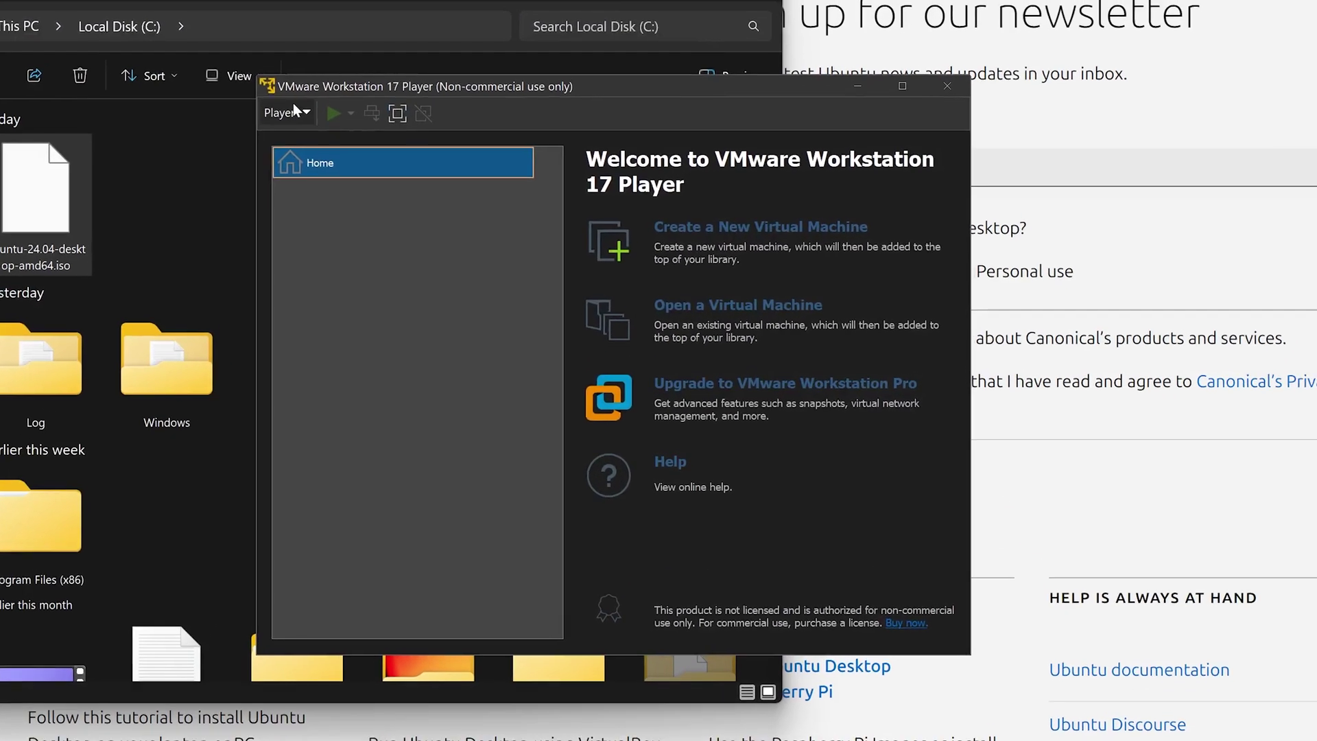
Create a new virtual machine using C:\ubuntu-24.04-desktop-amd64.iso as the installer disc image
{"action": "left_click", "coordinate": [719, 240]}
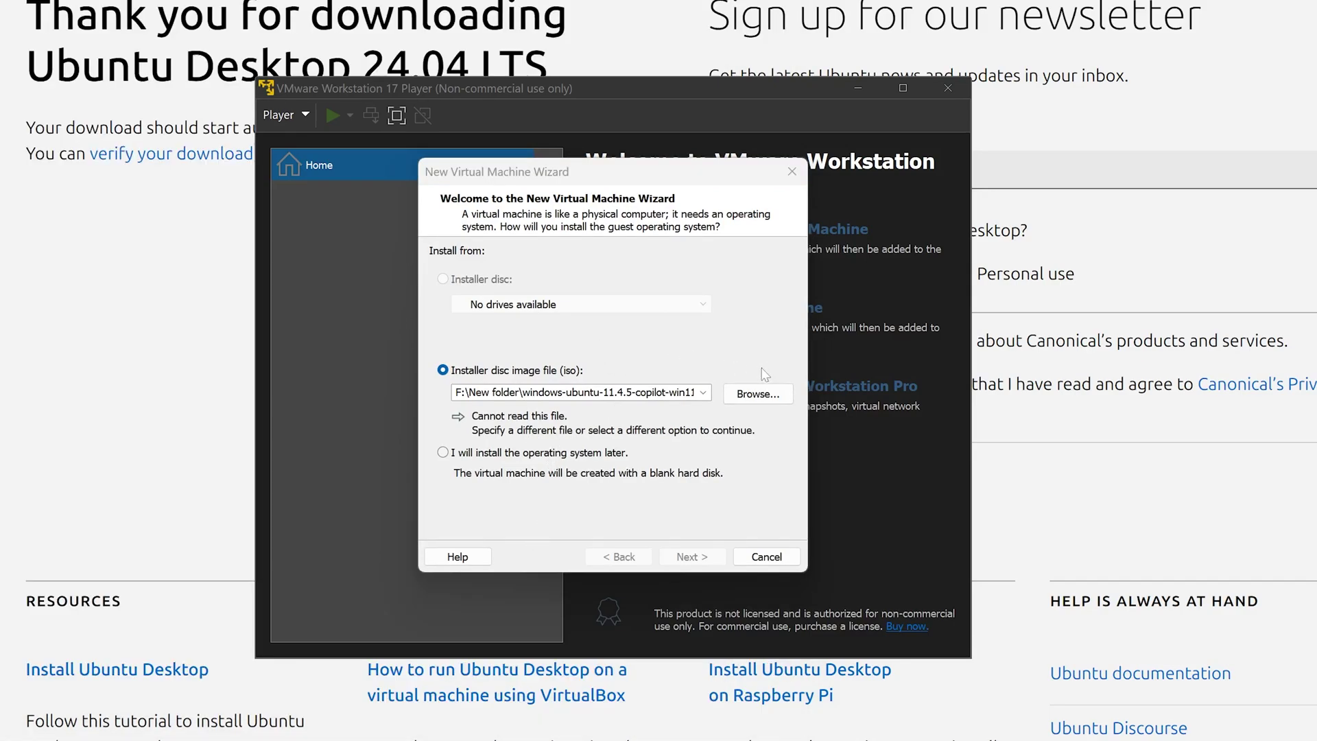
{"action": "left_click", "coordinate": [758, 393]}
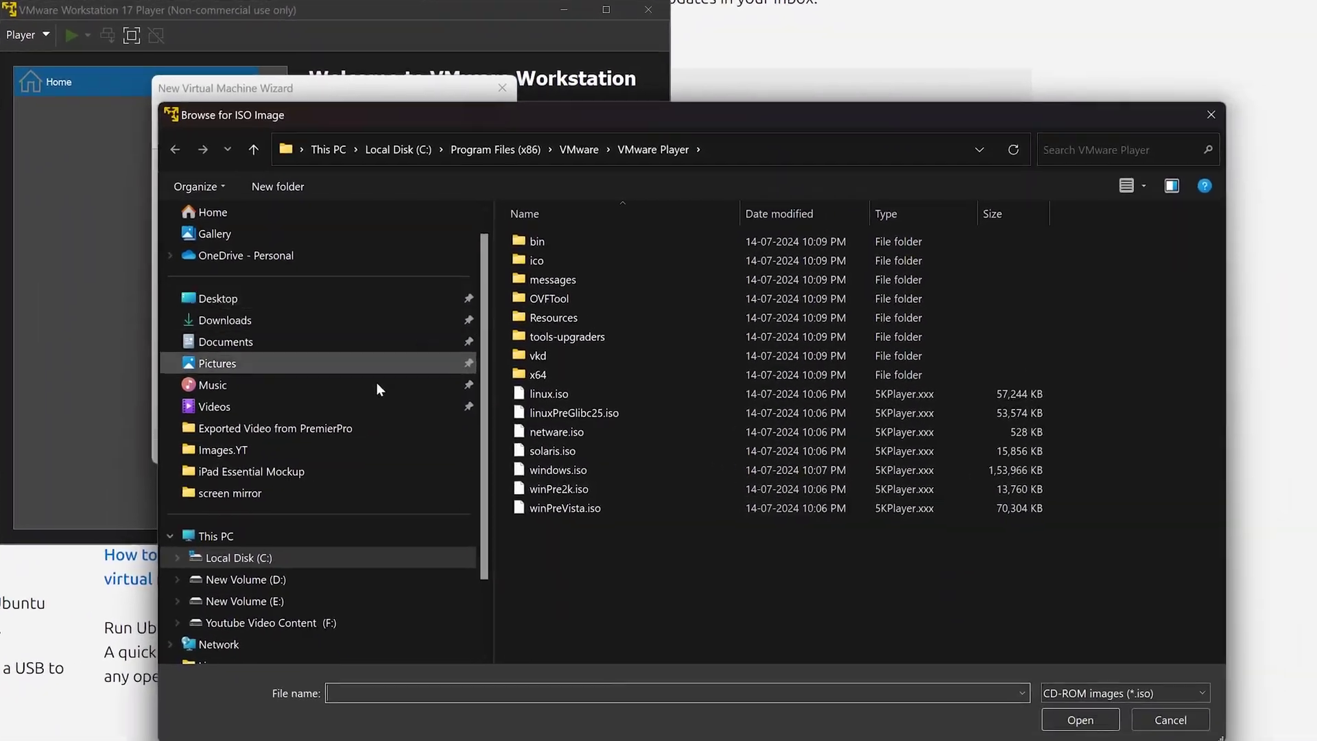
{"action": "left_click", "coordinate": [583, 669]}
{"action": "scroll", "coordinate": [579, 302], "scroll_direction": "down", "scroll_amount": 4}
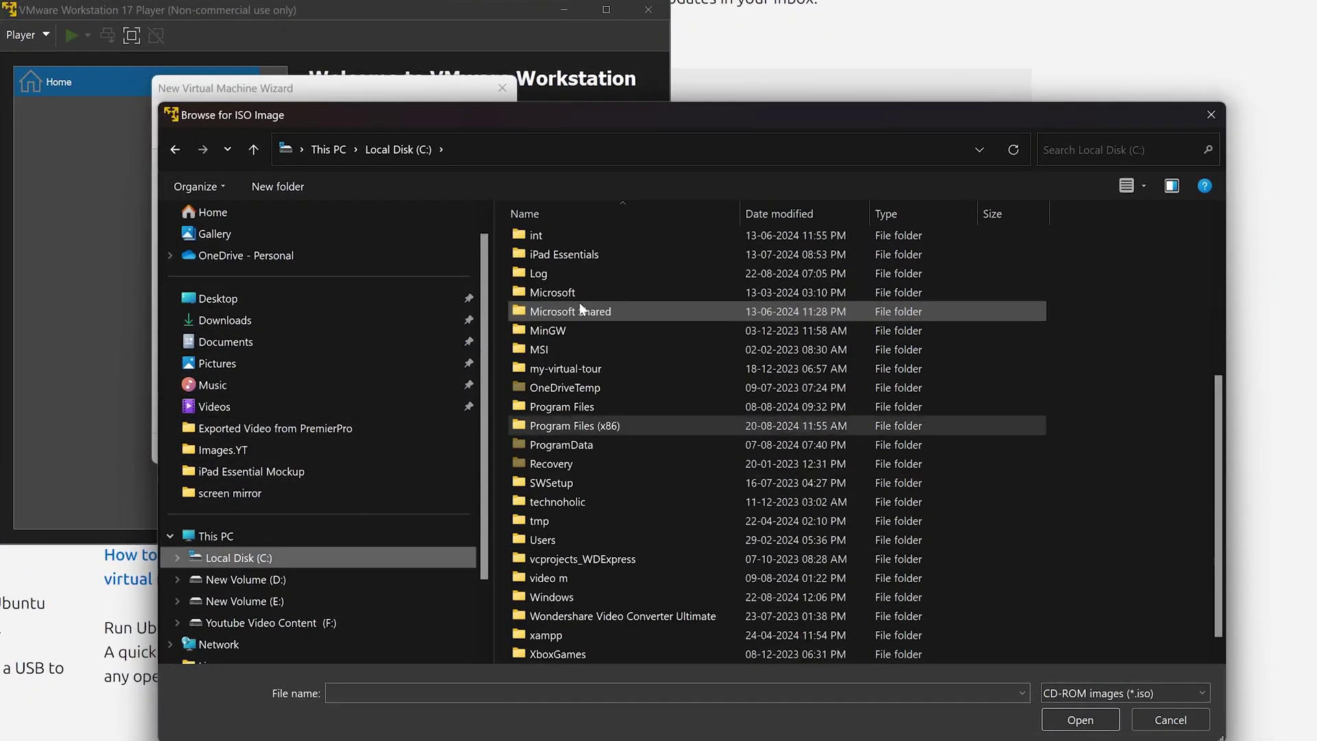
{"action": "scroll", "coordinate": [579, 302], "scroll_direction": "down", "scroll_amount": 1}
{"action": "left_click", "coordinate": [591, 655]}
{"action": "left_click", "coordinate": [1080, 719]}
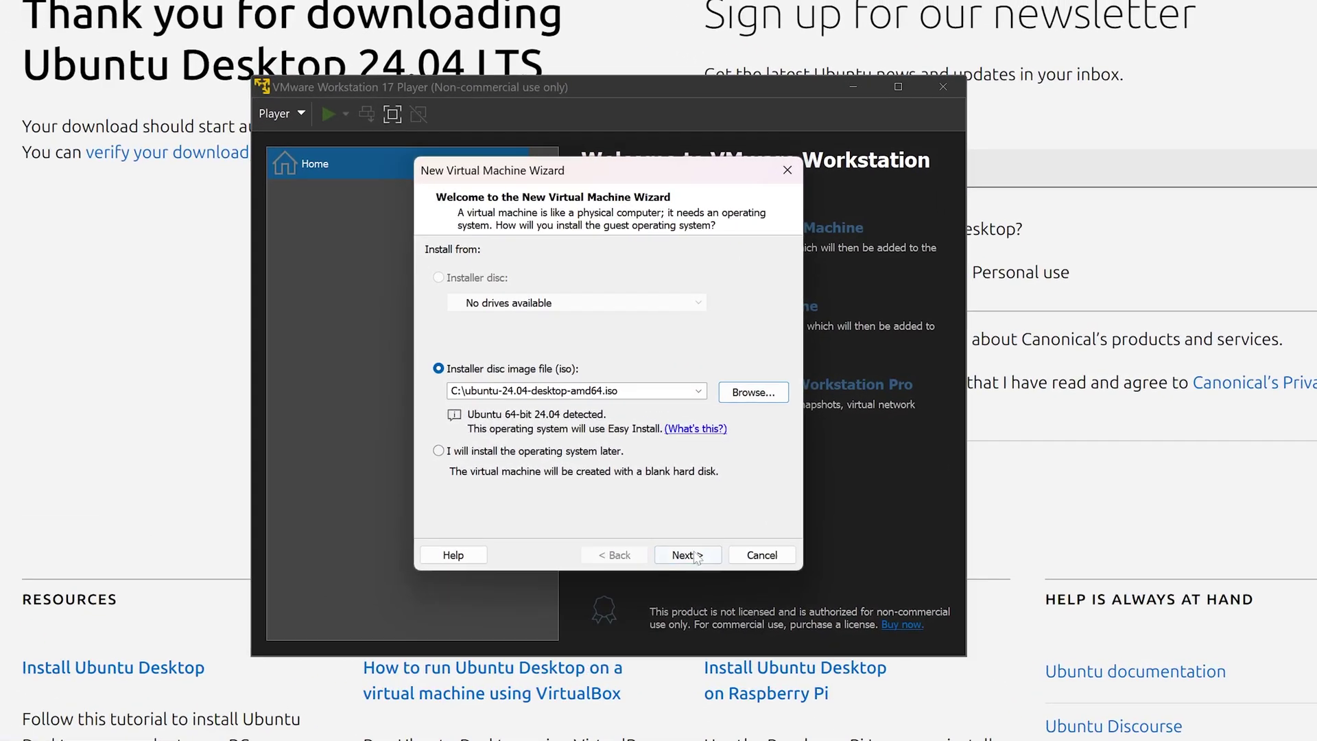
{"action": "left_click", "coordinate": [416, 451]}
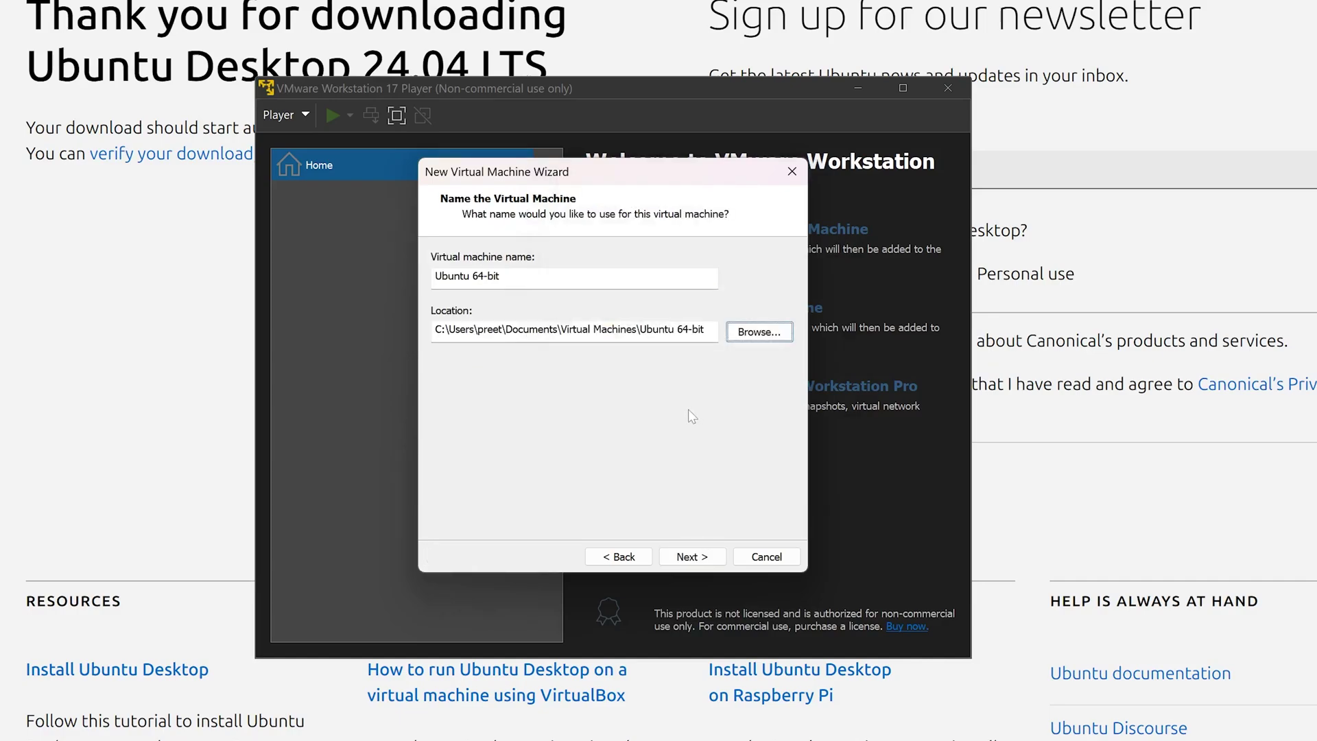
{"action": "left_click", "coordinate": [764, 330]}
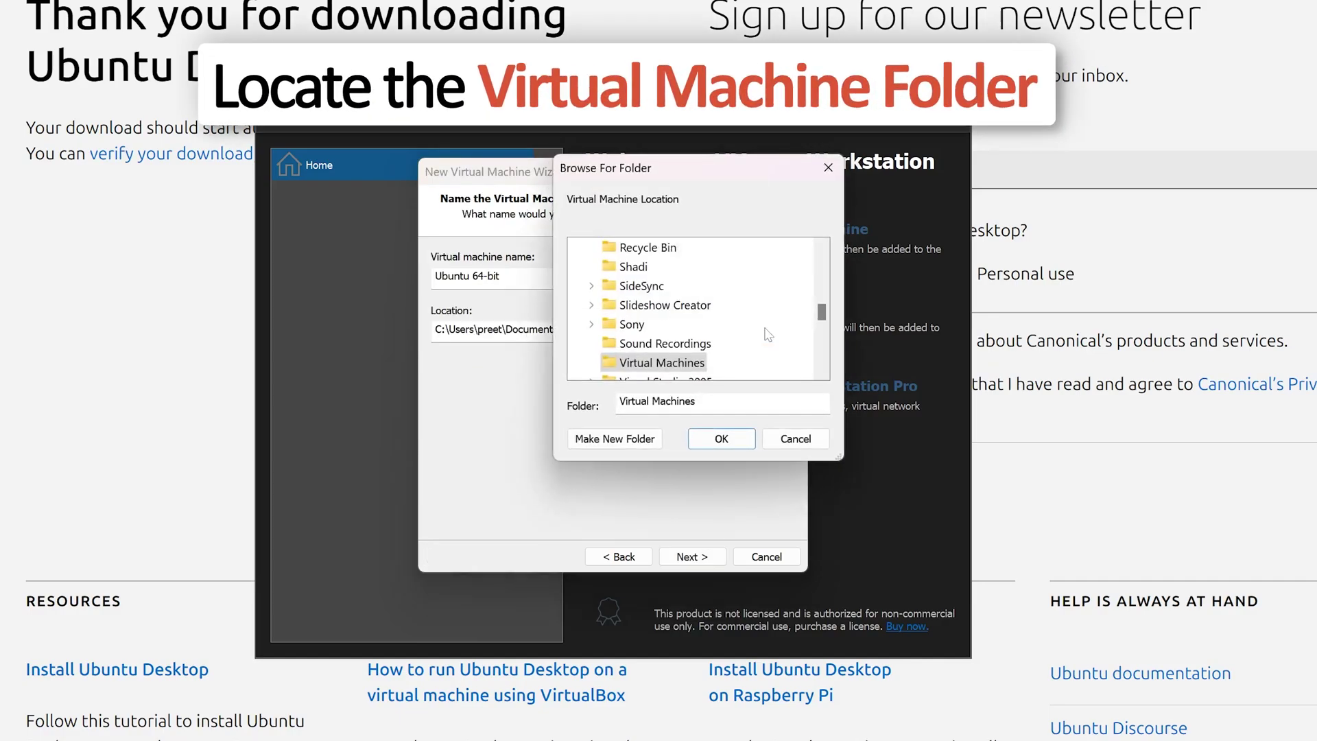
{"action": "left_click", "coordinate": [826, 260]}
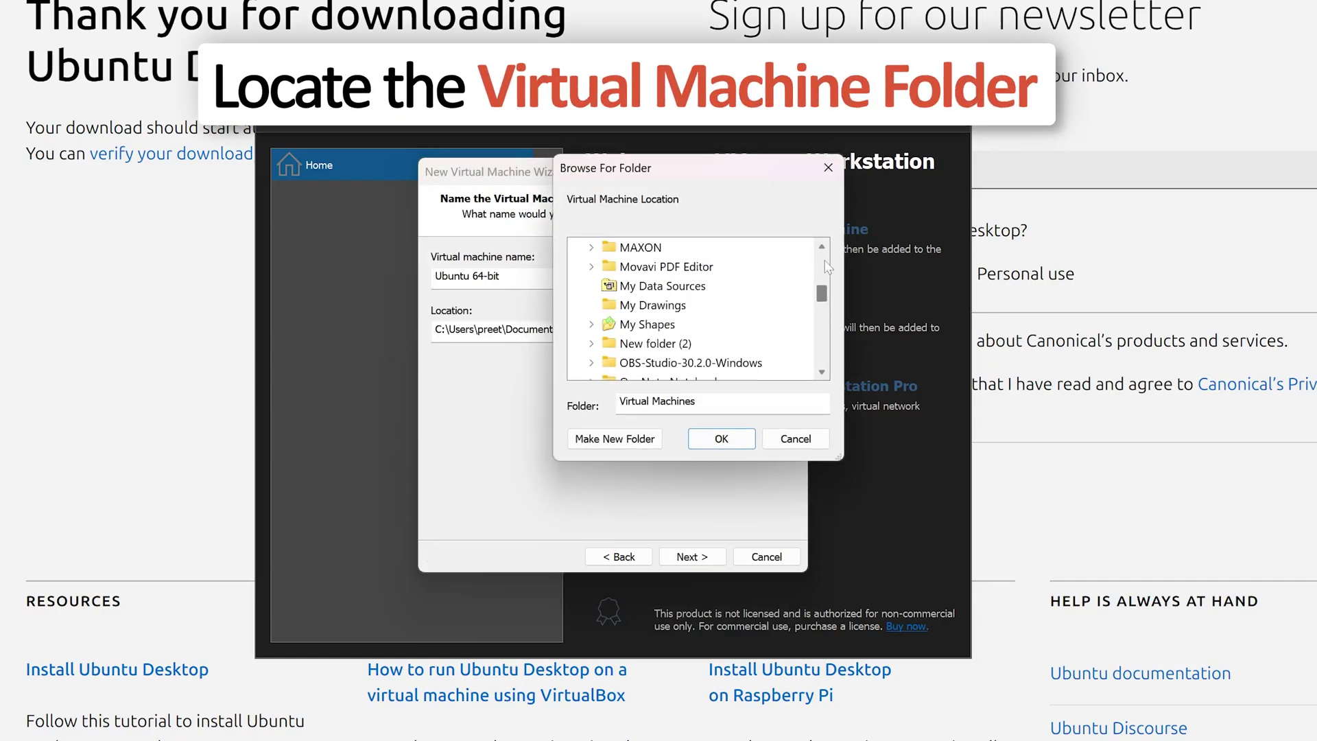
{"action": "scroll", "coordinate": [826, 264], "scroll_direction": "up", "scroll_amount": 3}
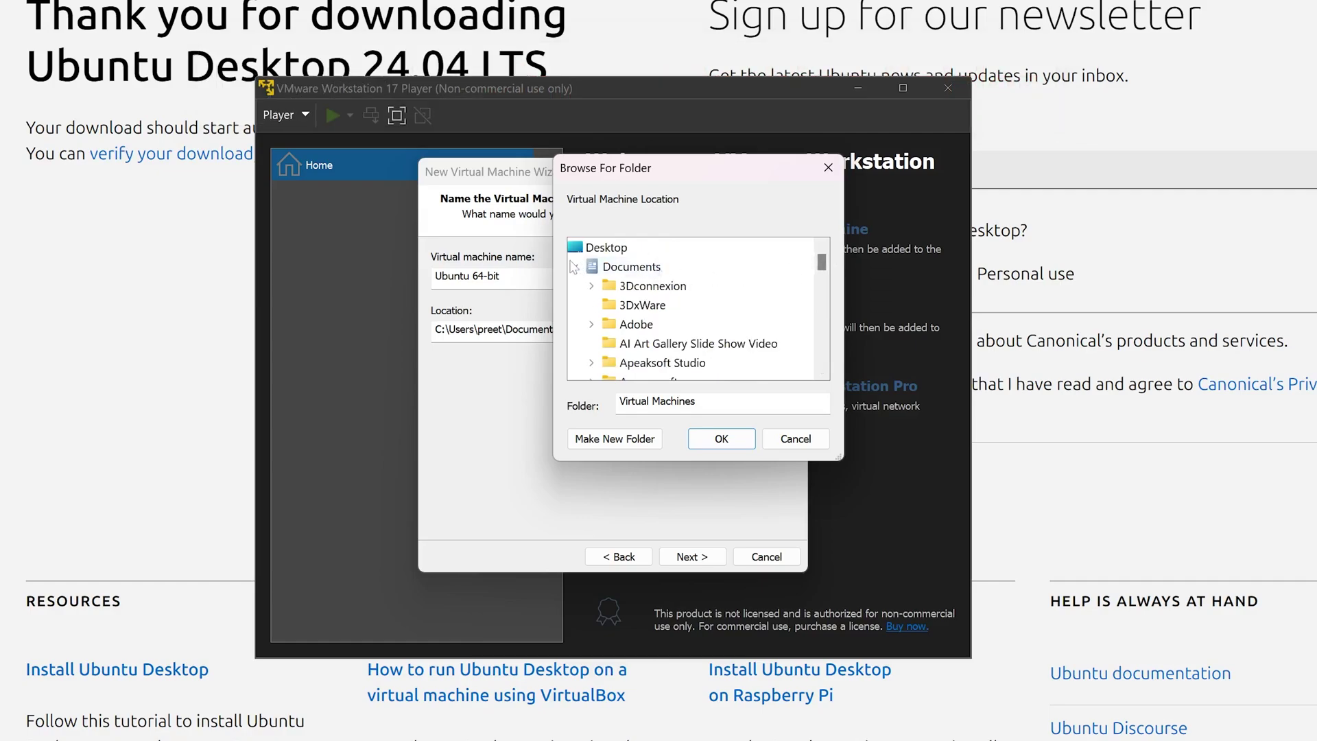
{"action": "left_click", "coordinate": [575, 267]}
{"action": "scroll", "coordinate": [823, 319], "scroll_direction": "down", "scroll_amount": 2}
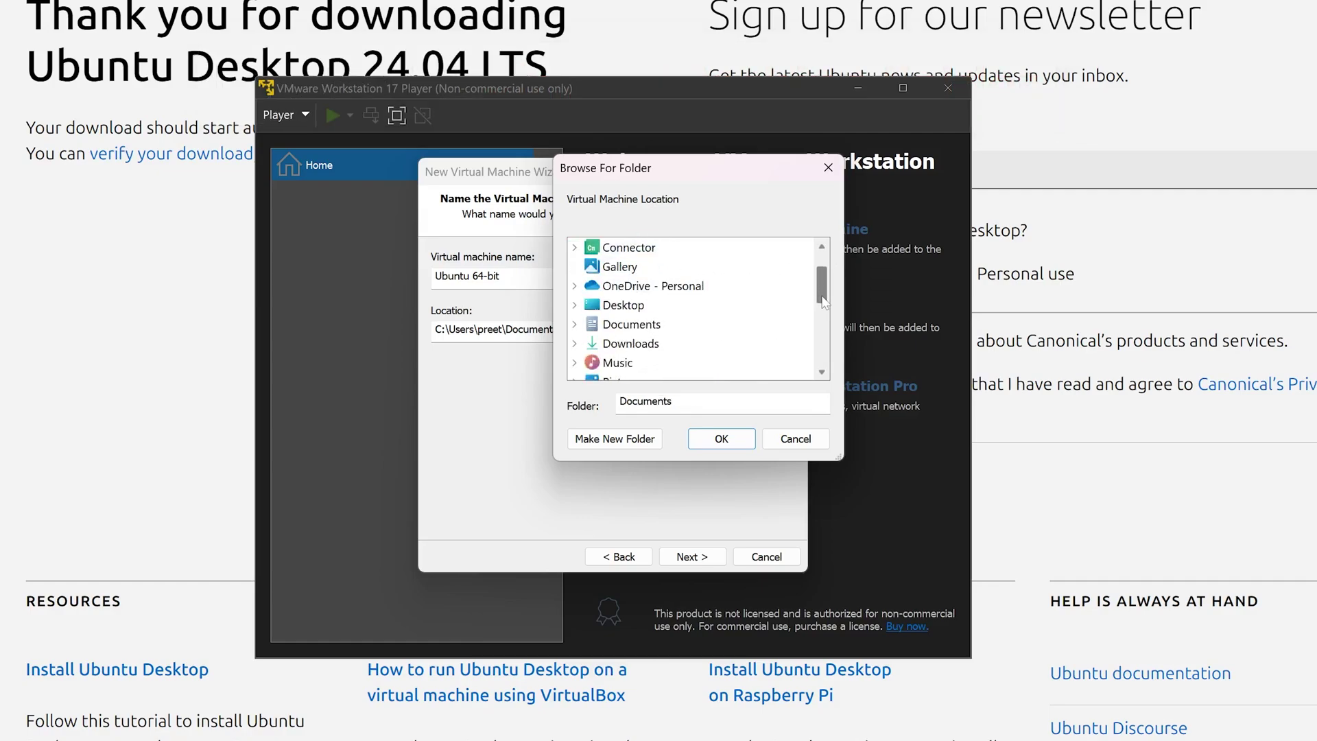
{"action": "scroll", "coordinate": [822, 319], "scroll_direction": "down", "scroll_amount": 4}
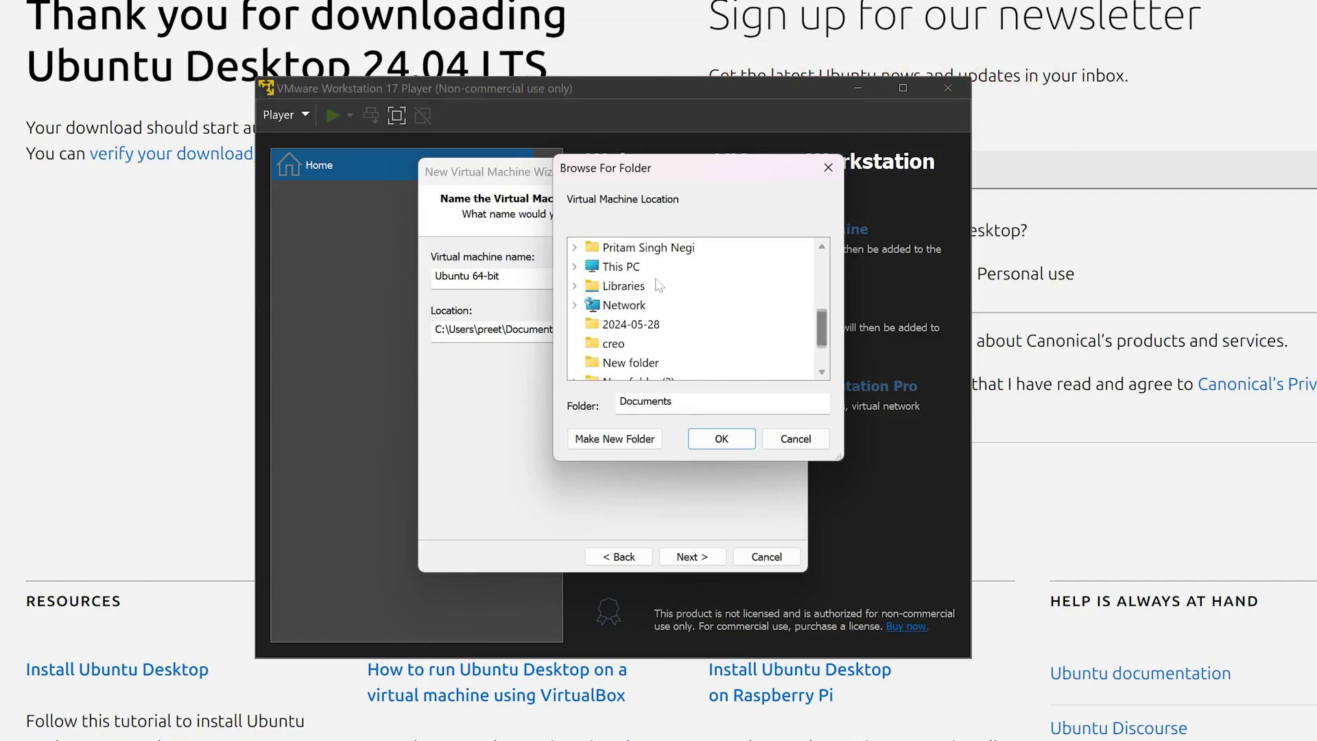
{"action": "left_click", "coordinate": [575, 266]}
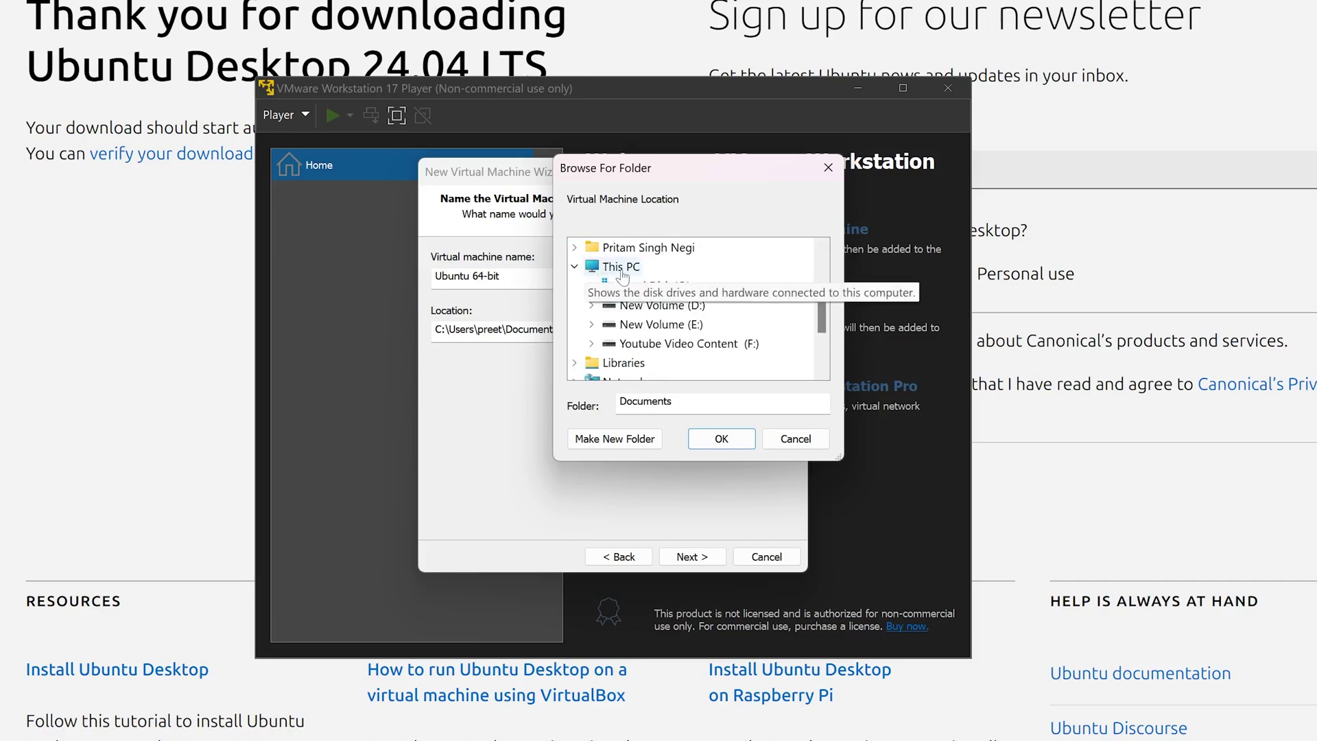
{"action": "scroll", "coordinate": [652, 277], "scroll_direction": "down", "scroll_amount": 1}
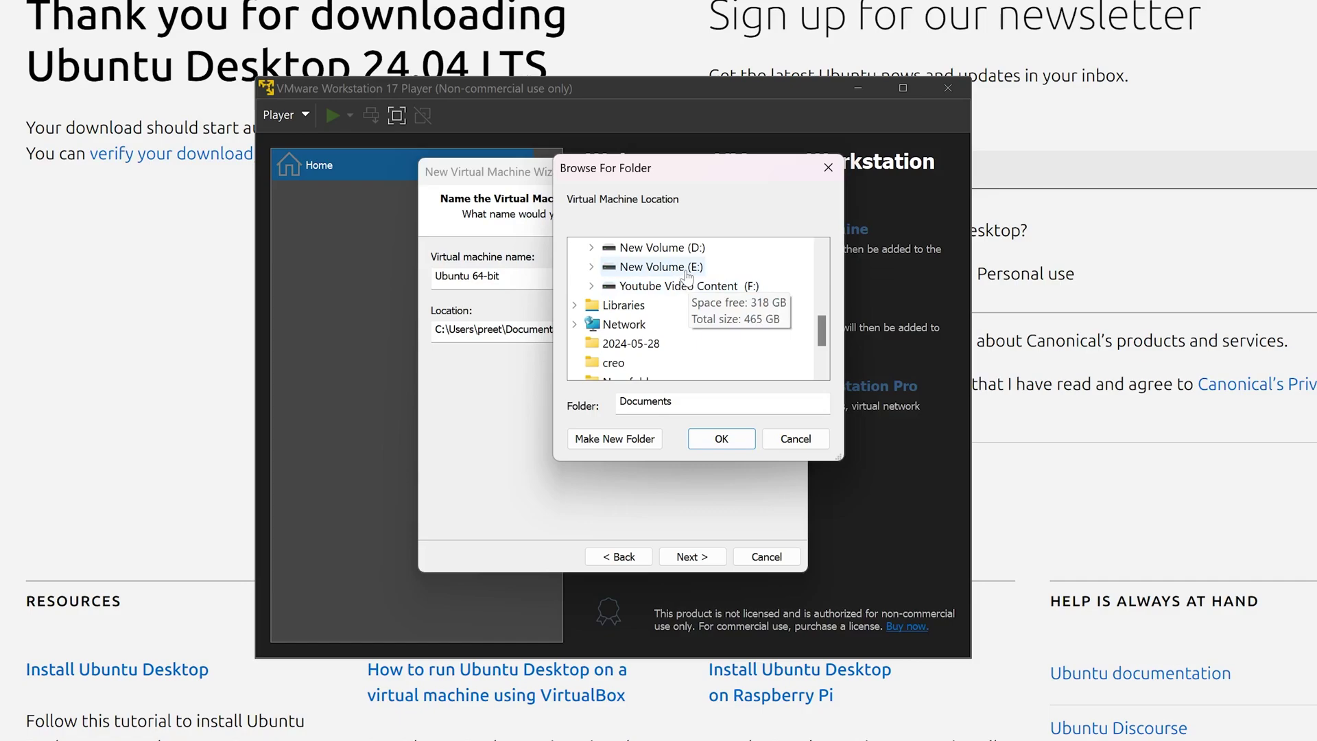
{"action": "left_click", "coordinate": [796, 438]}
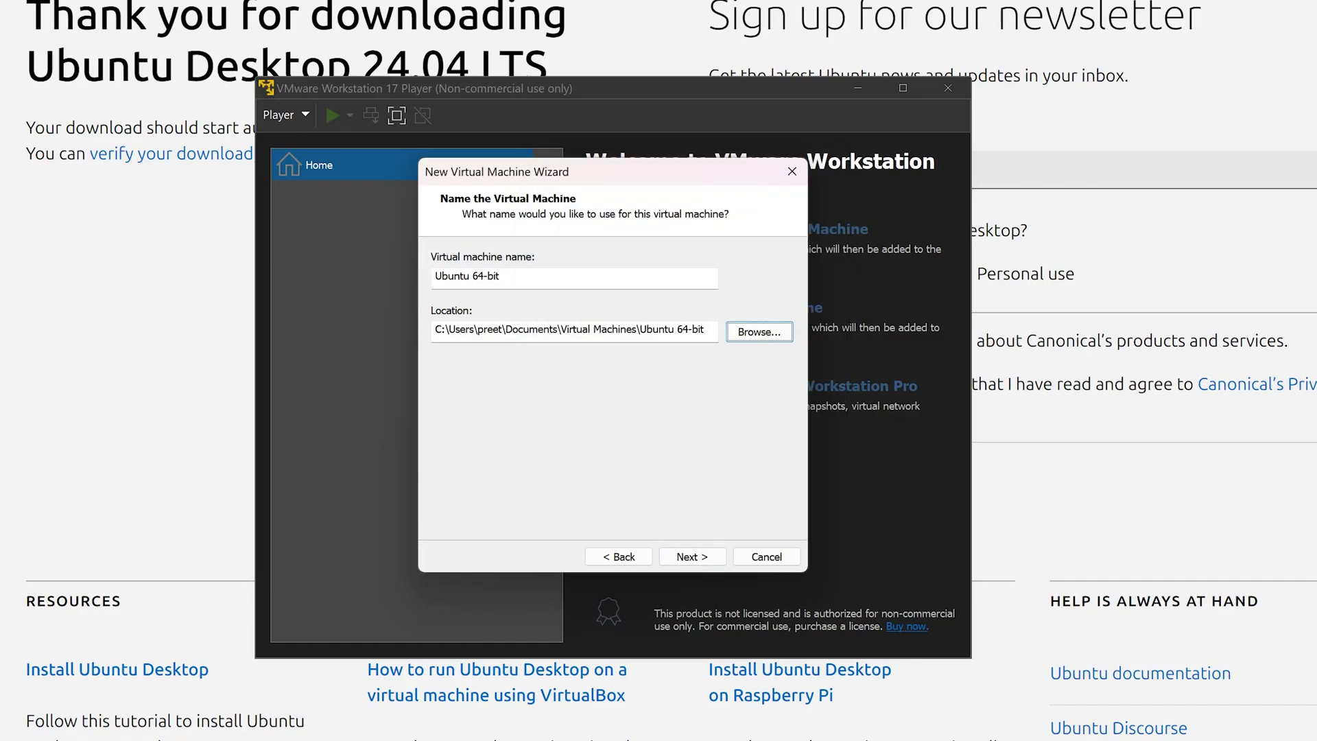
Keep the default 'Ubuntu 64-bit' name and a 20 GB disk split into multiple files
{"action": "left_click", "coordinate": [691, 556]}
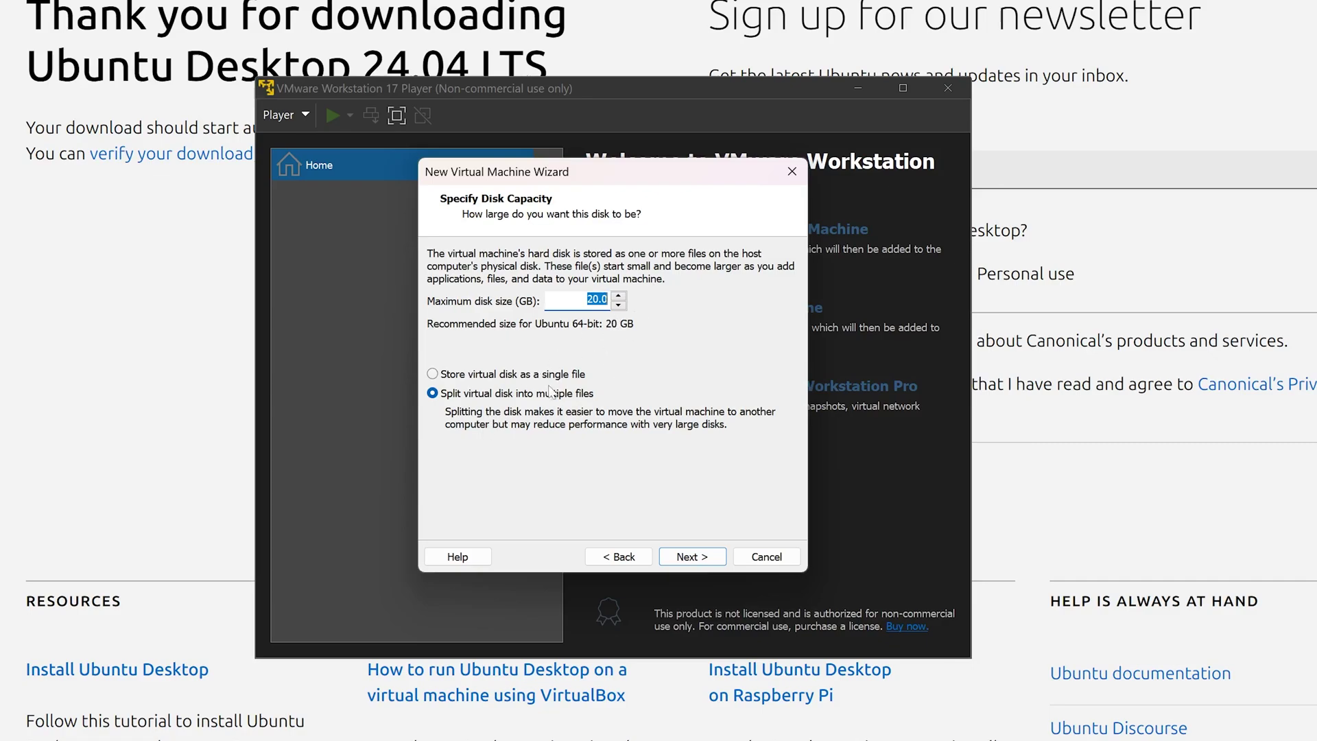
{"action": "left_click", "coordinate": [689, 557]}
In Customize Hardware, raise the memory from 4096 MB to 16384 MB
{"action": "left_click", "coordinate": [516, 444]}
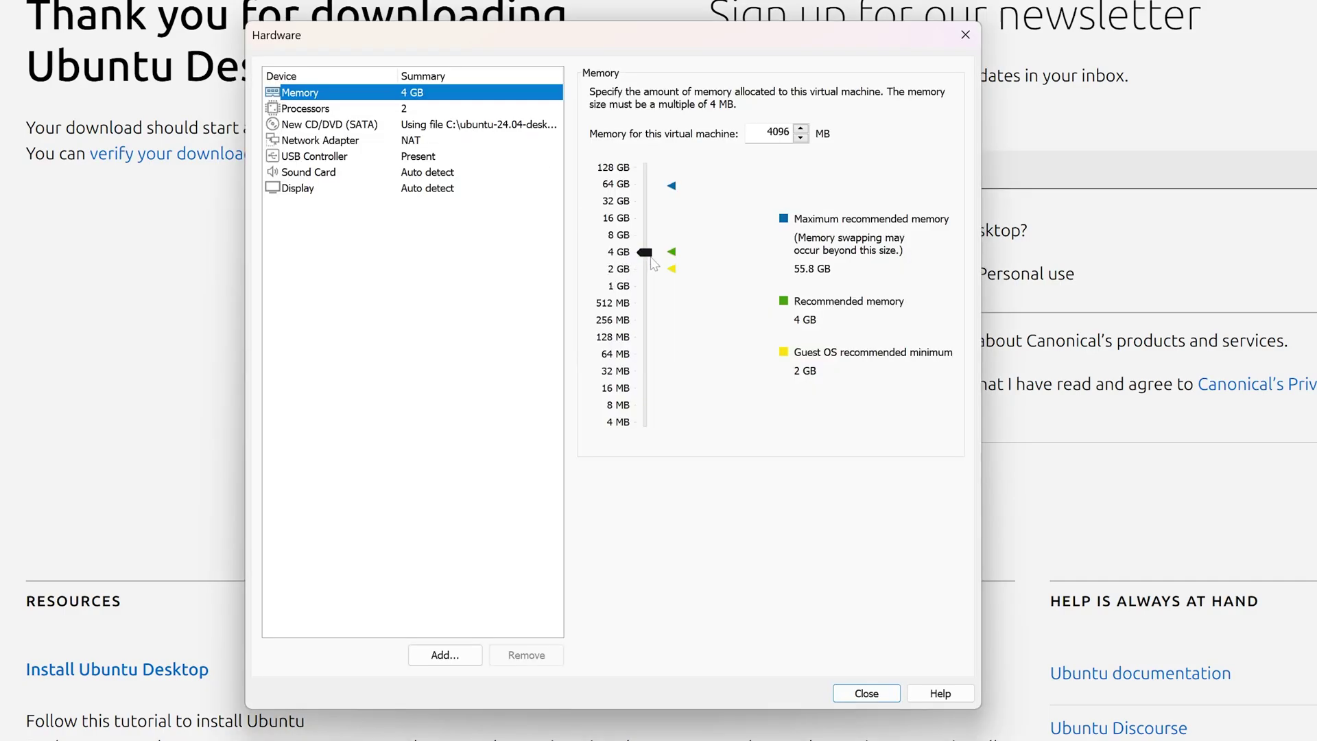
{"action": "left_click_drag", "start_coordinate": [647, 253], "coordinate": [667, 224]}
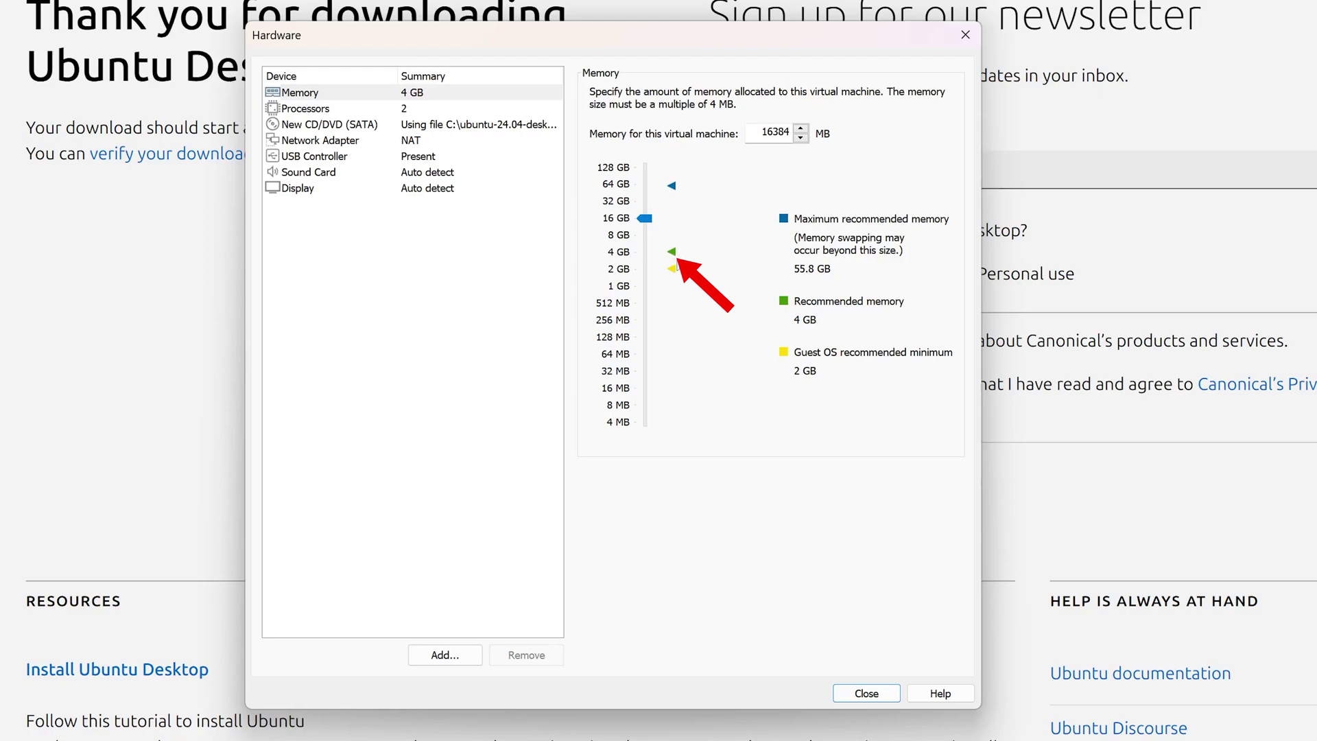
Set the virtual machine to 4 processor cores
{"action": "left_click", "coordinate": [329, 111]}
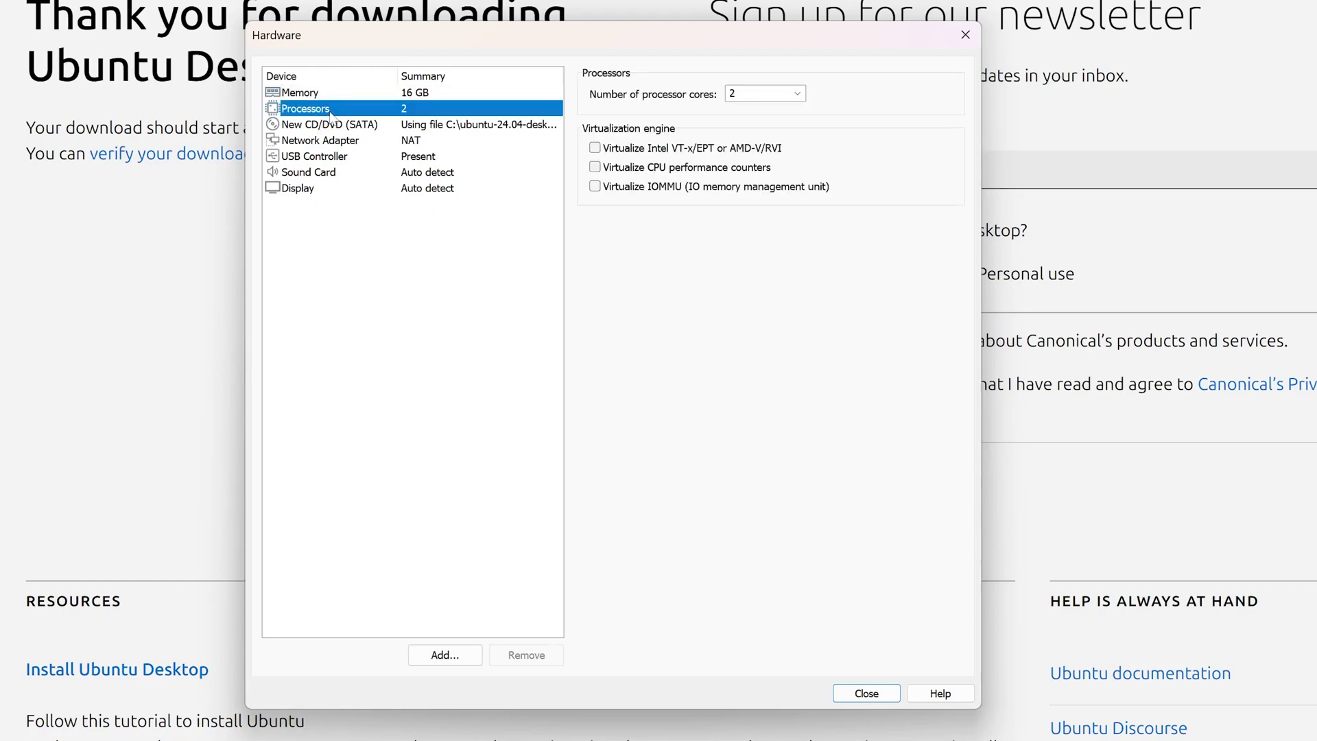
{"action": "left_click", "coordinate": [797, 94]}
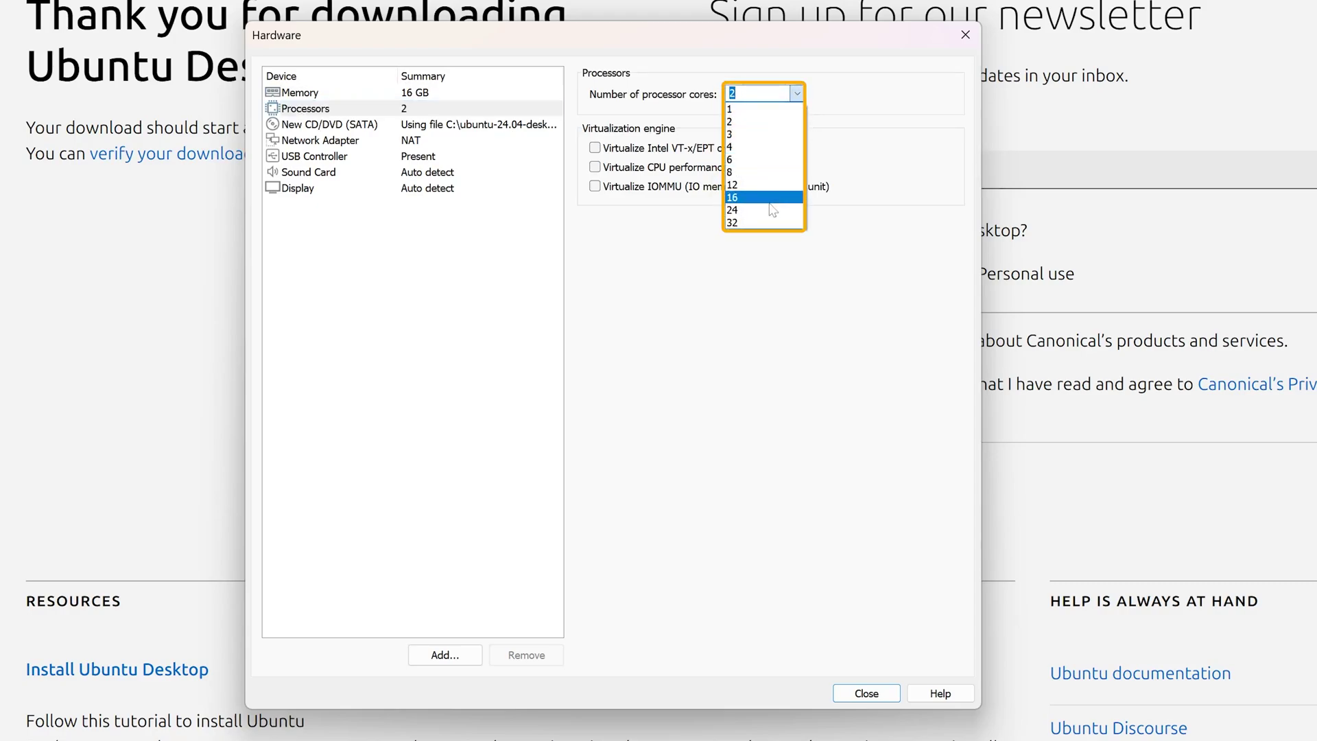
{"action": "left_click", "coordinate": [780, 150]}
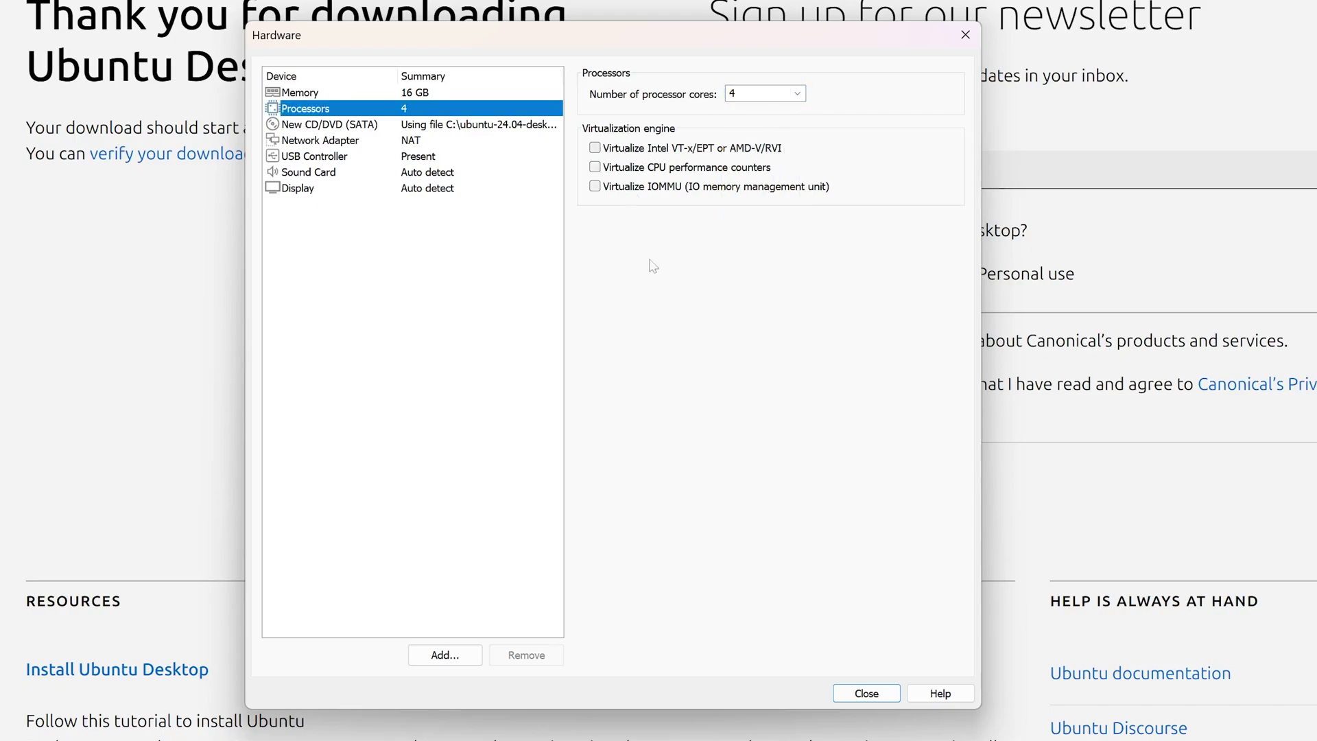
Check the network adapter and leave USB compatibility set to USB 2.0
{"action": "left_click", "coordinate": [343, 141]}
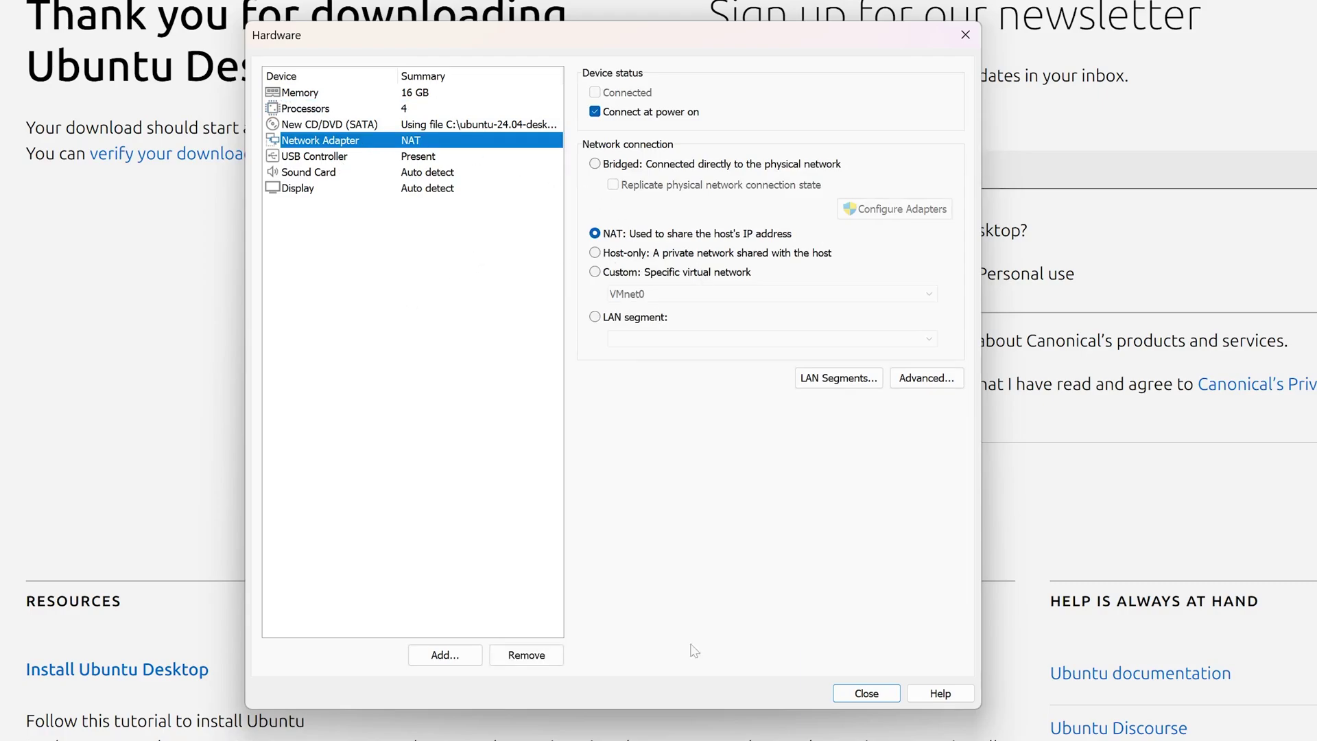
{"action": "left_click", "coordinate": [353, 158]}
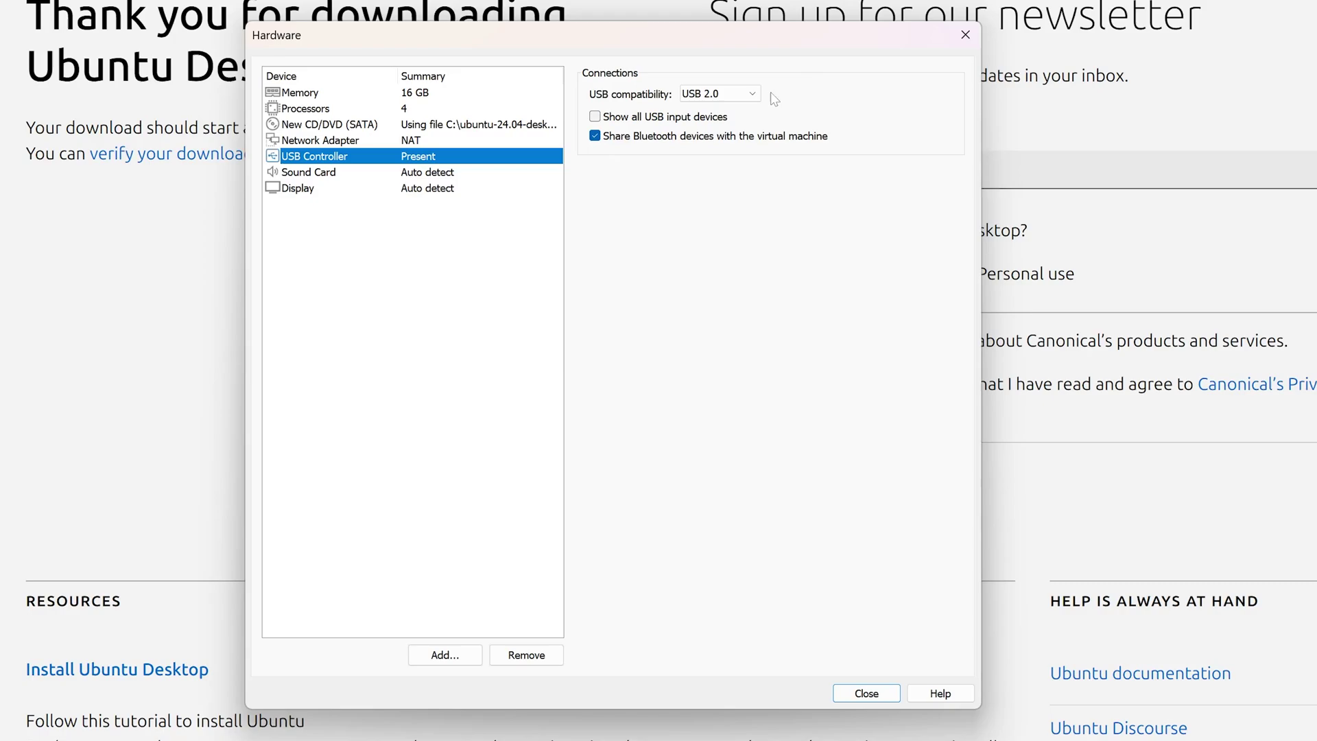
{"action": "left_click", "coordinate": [752, 94]}
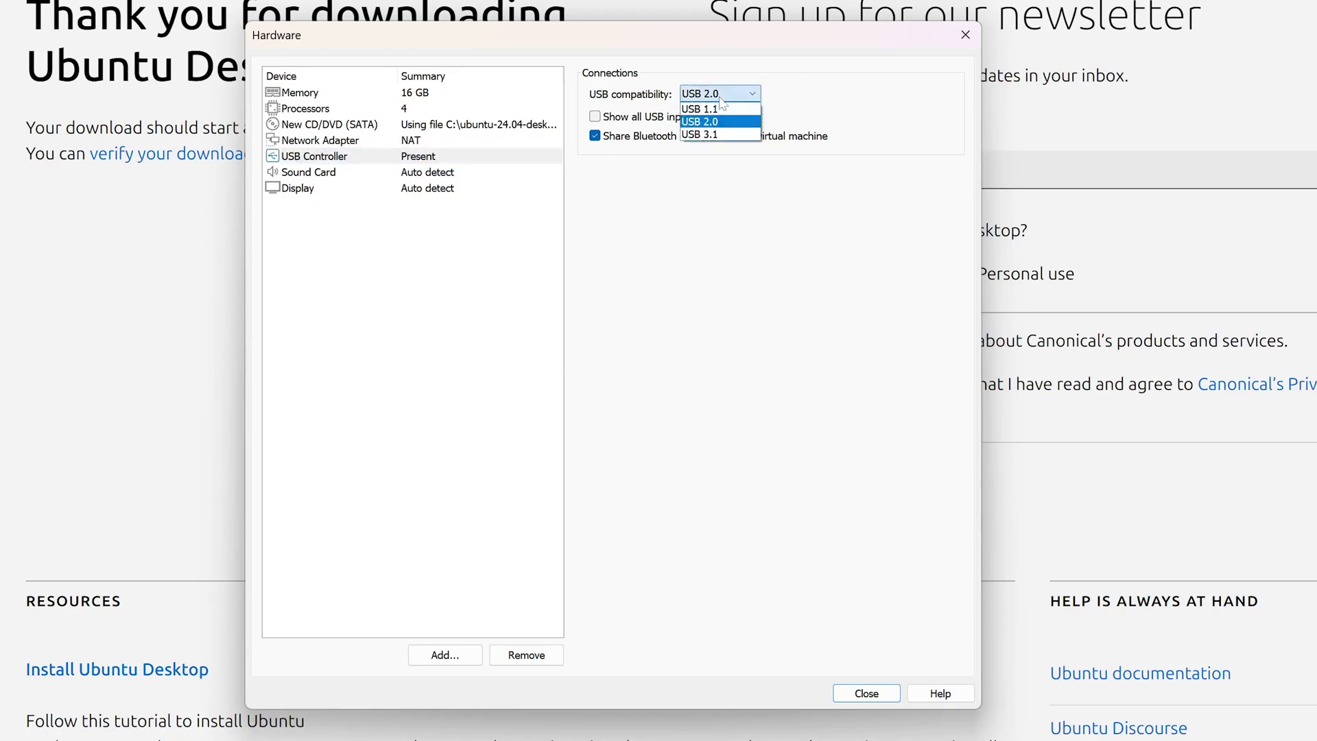
{"action": "left_click", "coordinate": [743, 135]}
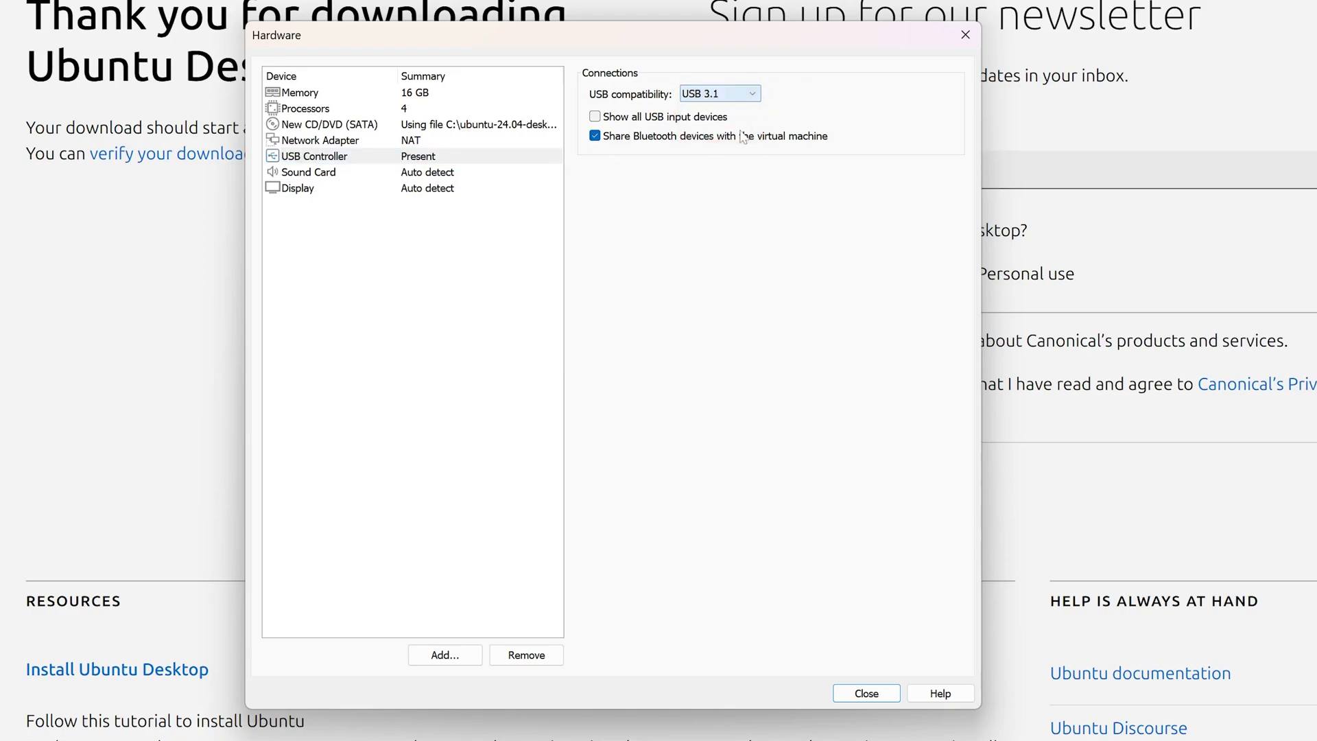
{"action": "left_click", "coordinate": [742, 94]}
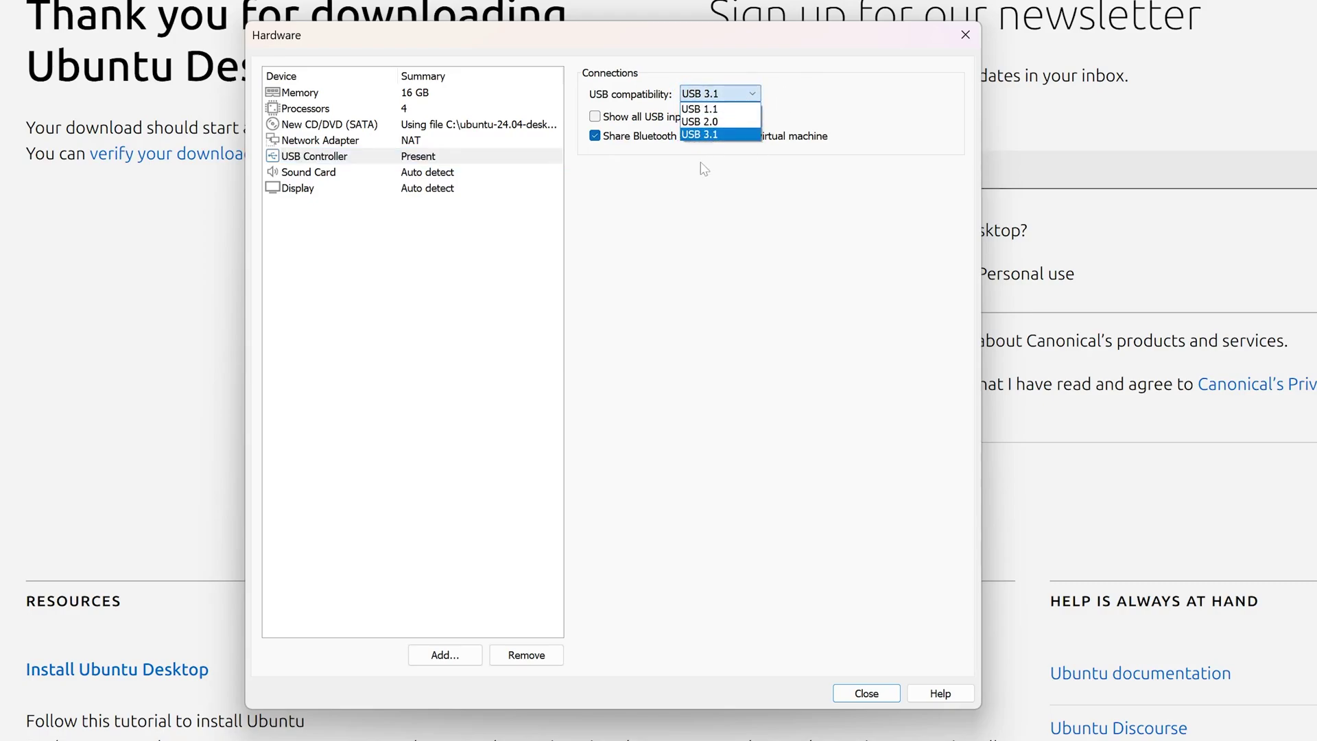
{"action": "left_click", "coordinate": [713, 123]}
{"action": "left_click", "coordinate": [727, 94]}
{"action": "left_click", "coordinate": [745, 135]}
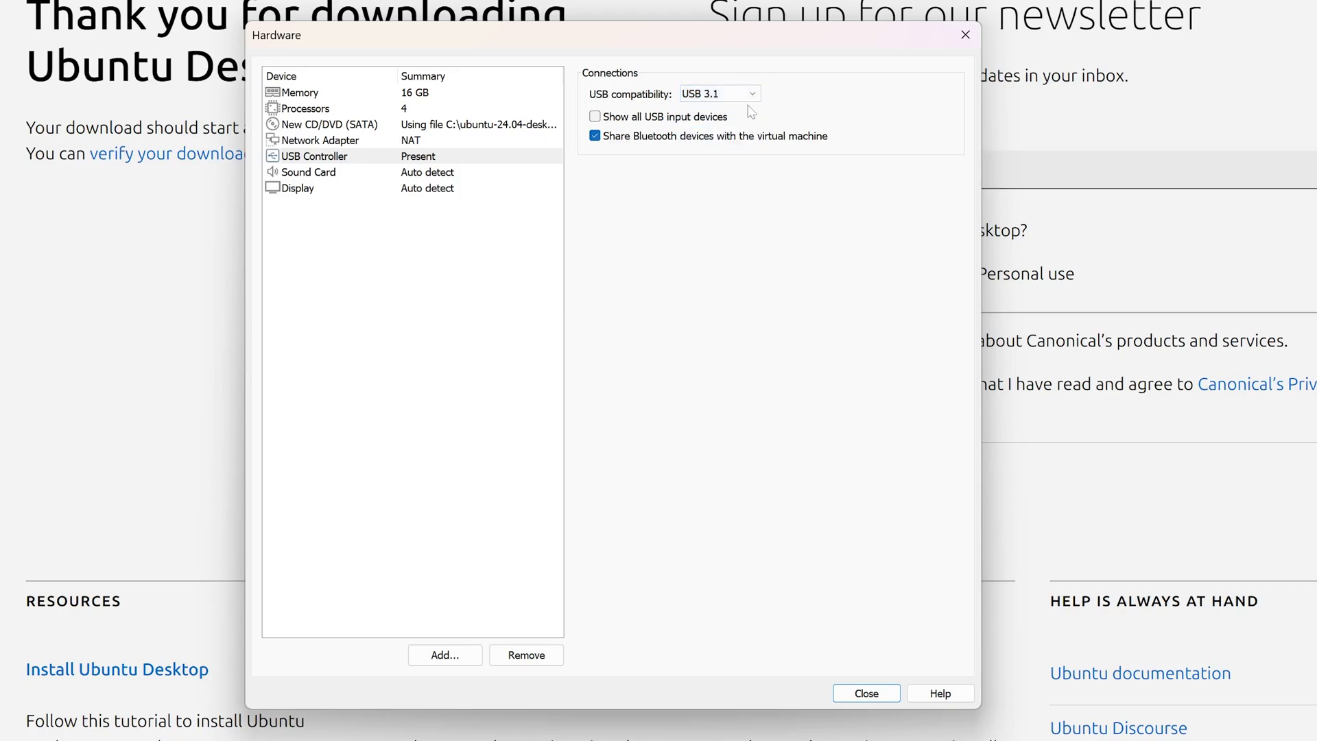
{"action": "left_click", "coordinate": [748, 96]}
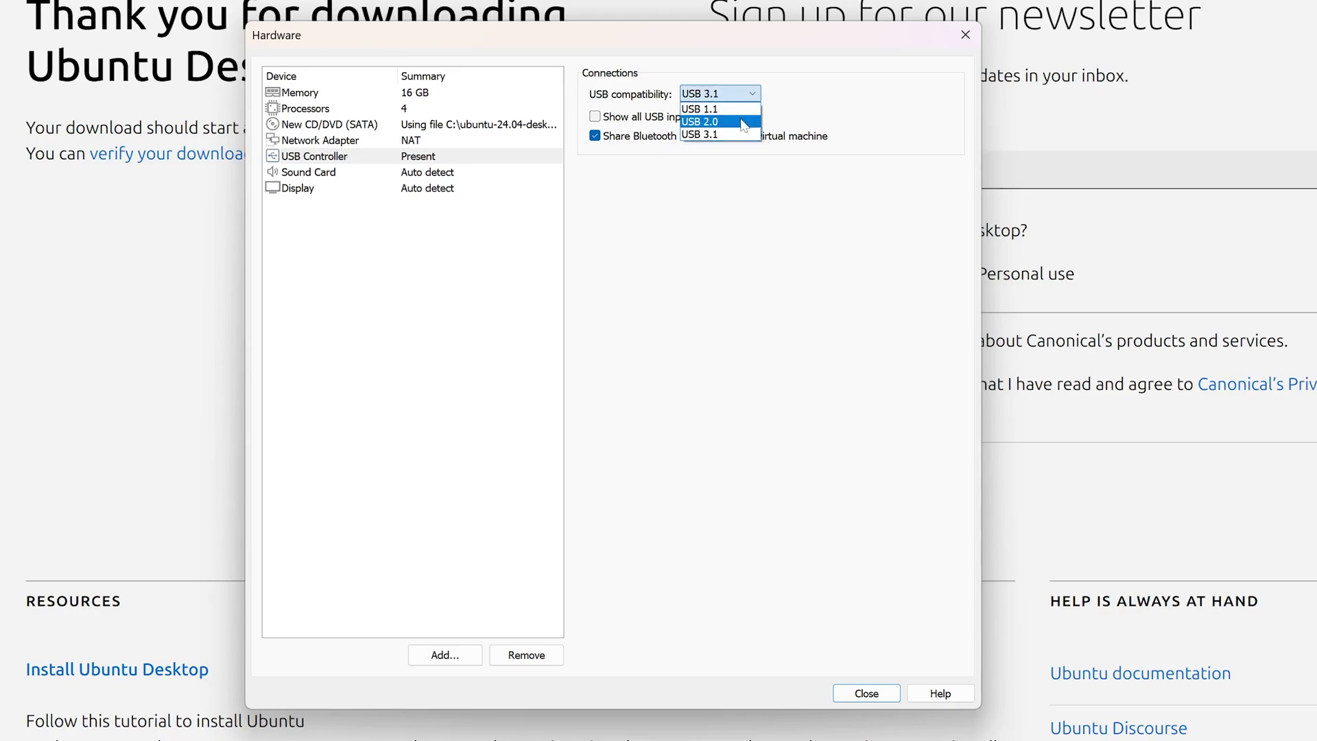
{"action": "left_click", "coordinate": [744, 122]}
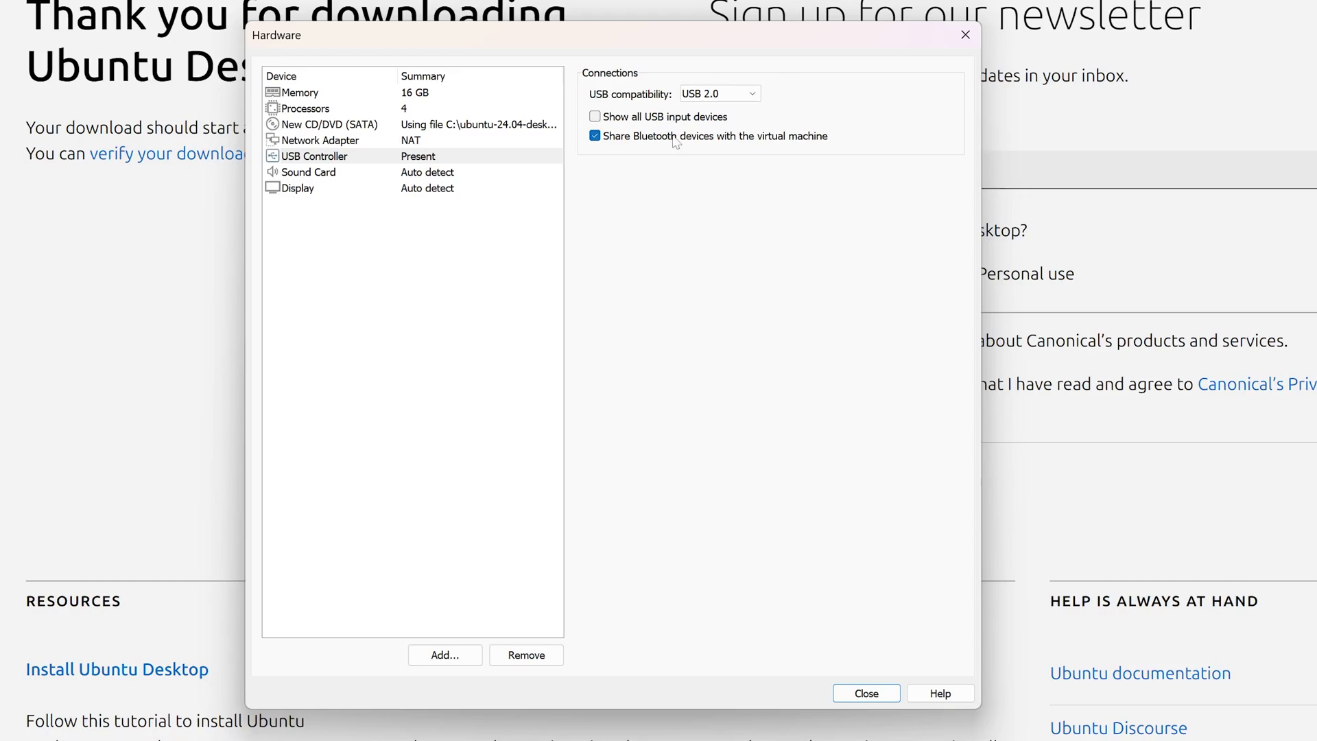
Keep the sound card on the default host sound card and show the Display settings
{"action": "left_click", "coordinate": [320, 174]}
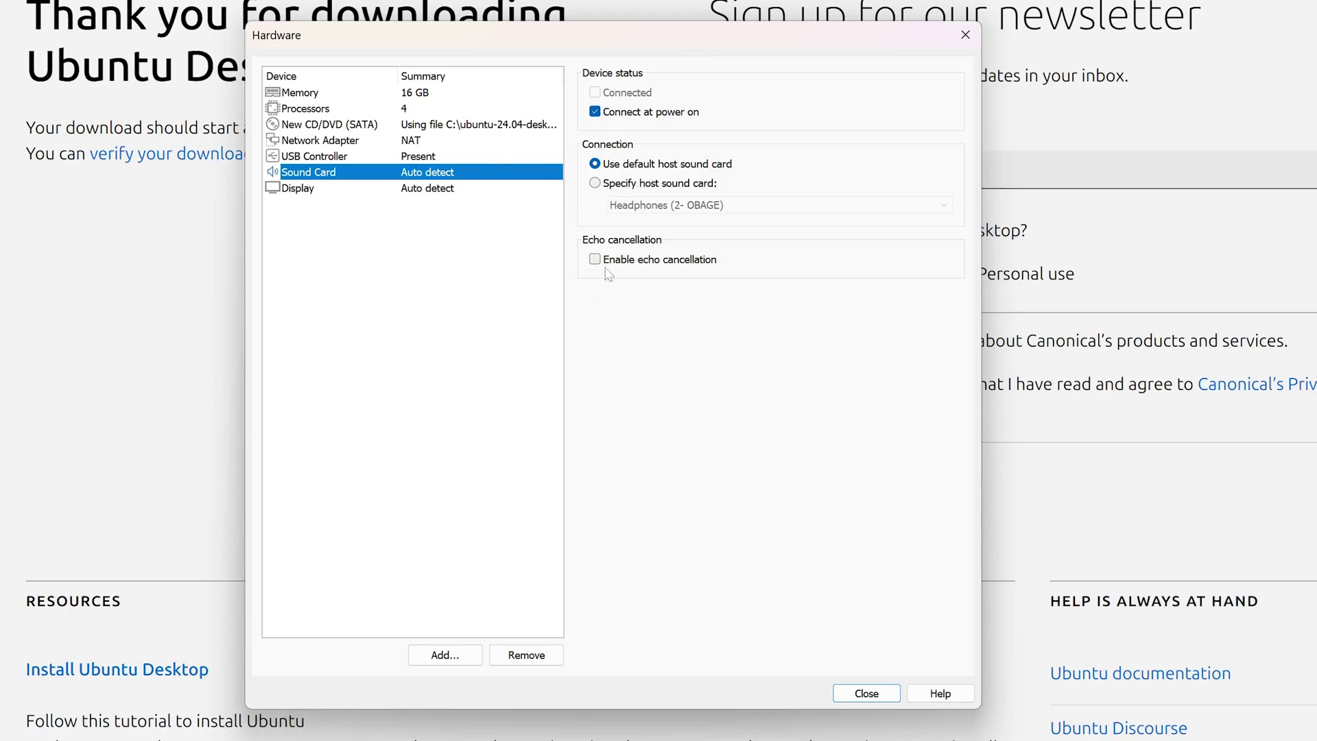
{"action": "left_click", "coordinate": [601, 185]}
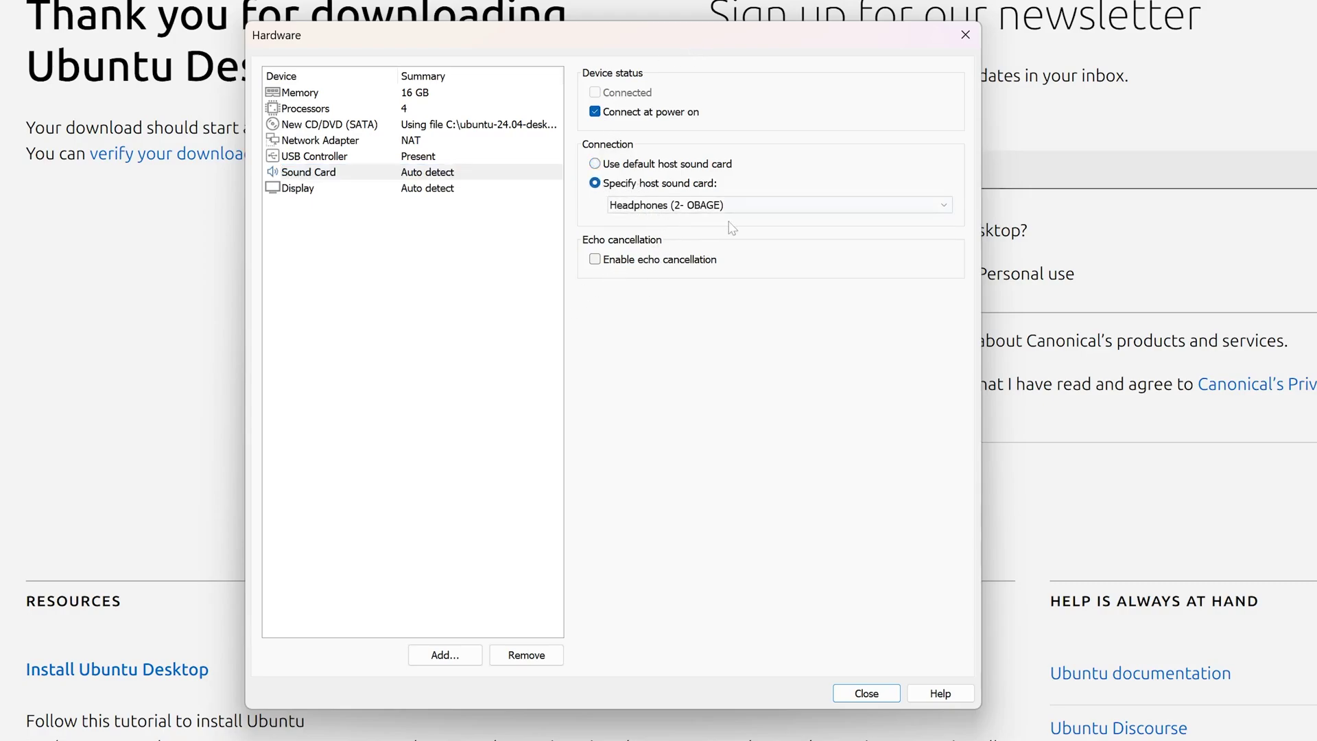
{"action": "left_click", "coordinate": [749, 206]}
{"action": "left_click", "coordinate": [751, 143]}
{"action": "left_click", "coordinate": [612, 168]}
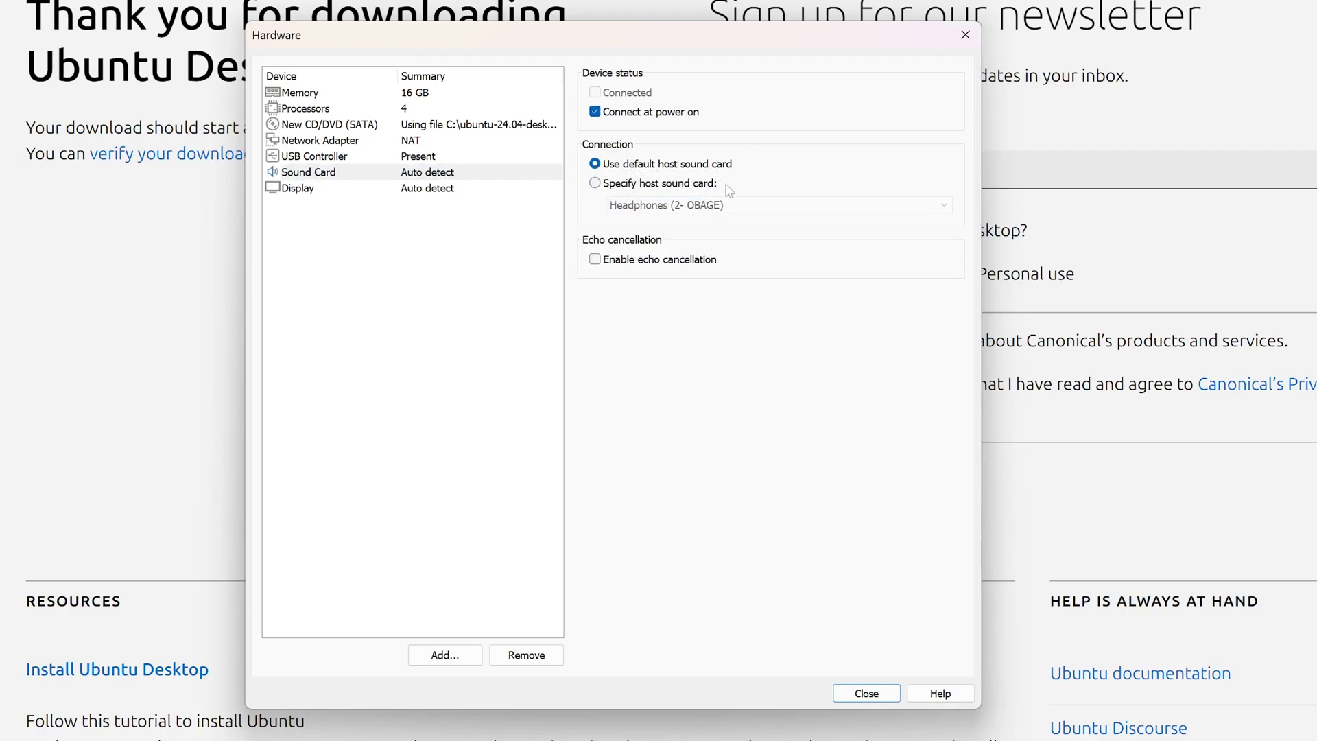
{"action": "left_click", "coordinate": [298, 189]}
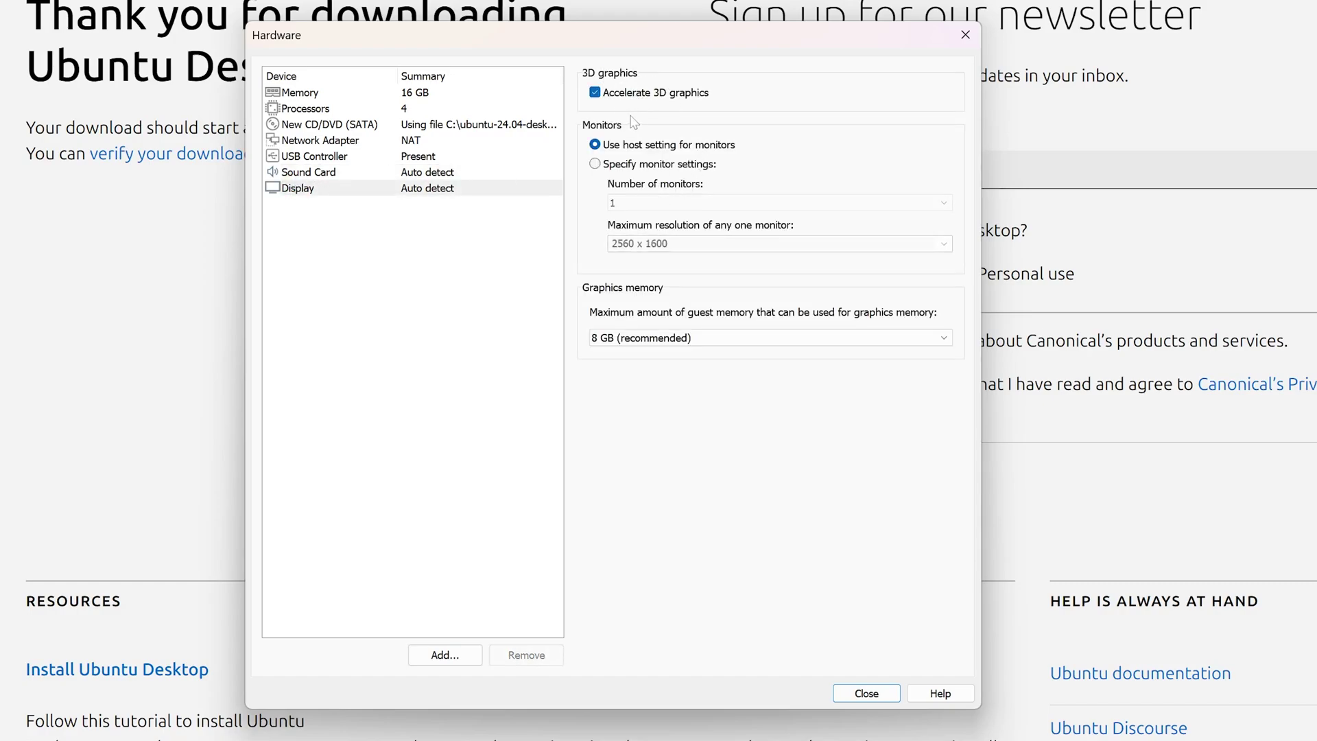
{"action": "left_click", "coordinate": [658, 163]}
{"action": "left_click", "coordinate": [944, 244]}
{"action": "left_click", "coordinate": [946, 252]}
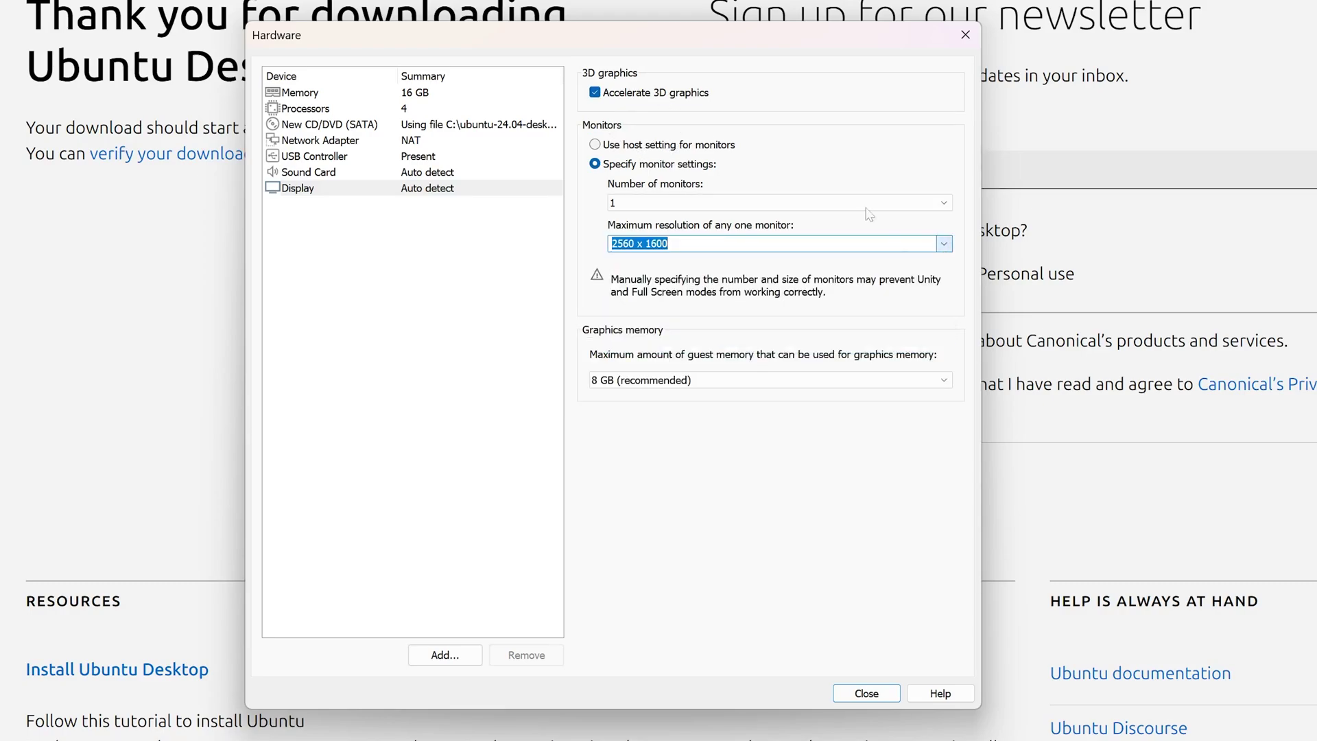
{"action": "left_click", "coordinate": [596, 147]}
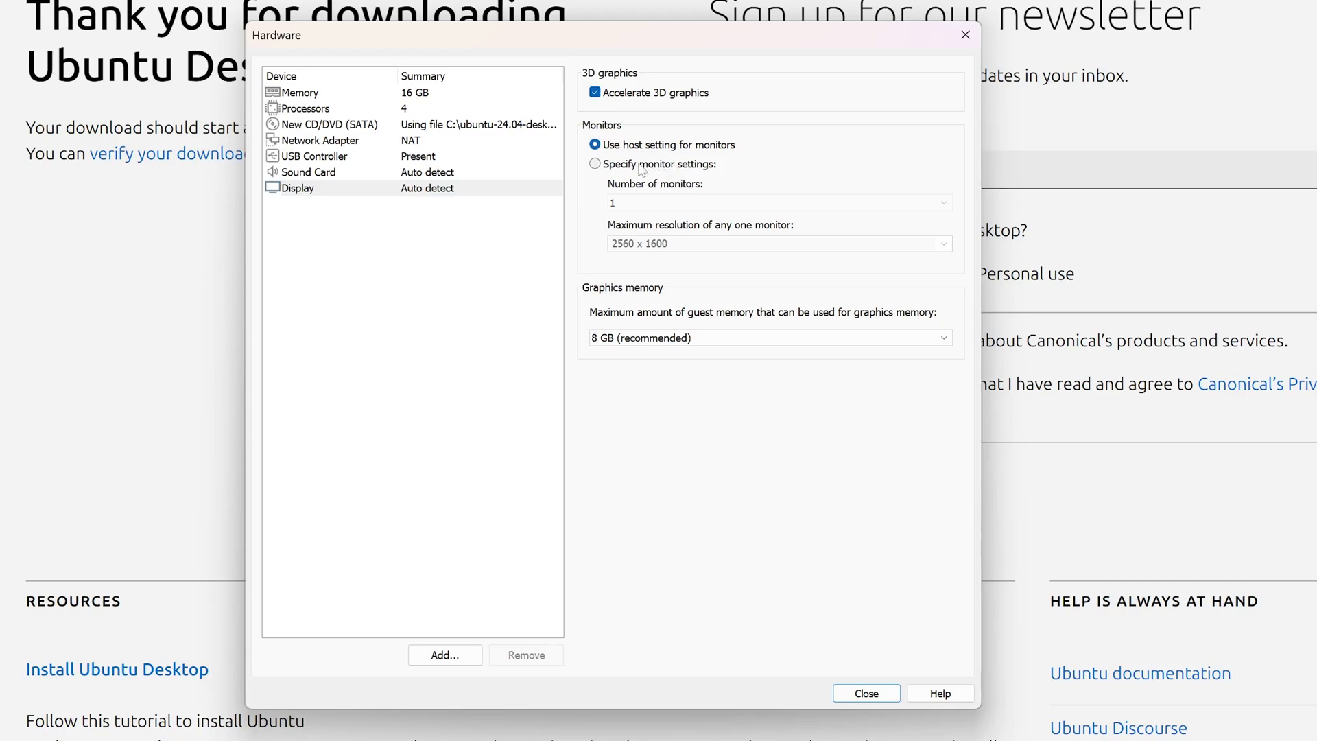
{"action": "left_click", "coordinate": [595, 164]}
{"action": "left_click", "coordinate": [944, 203]}
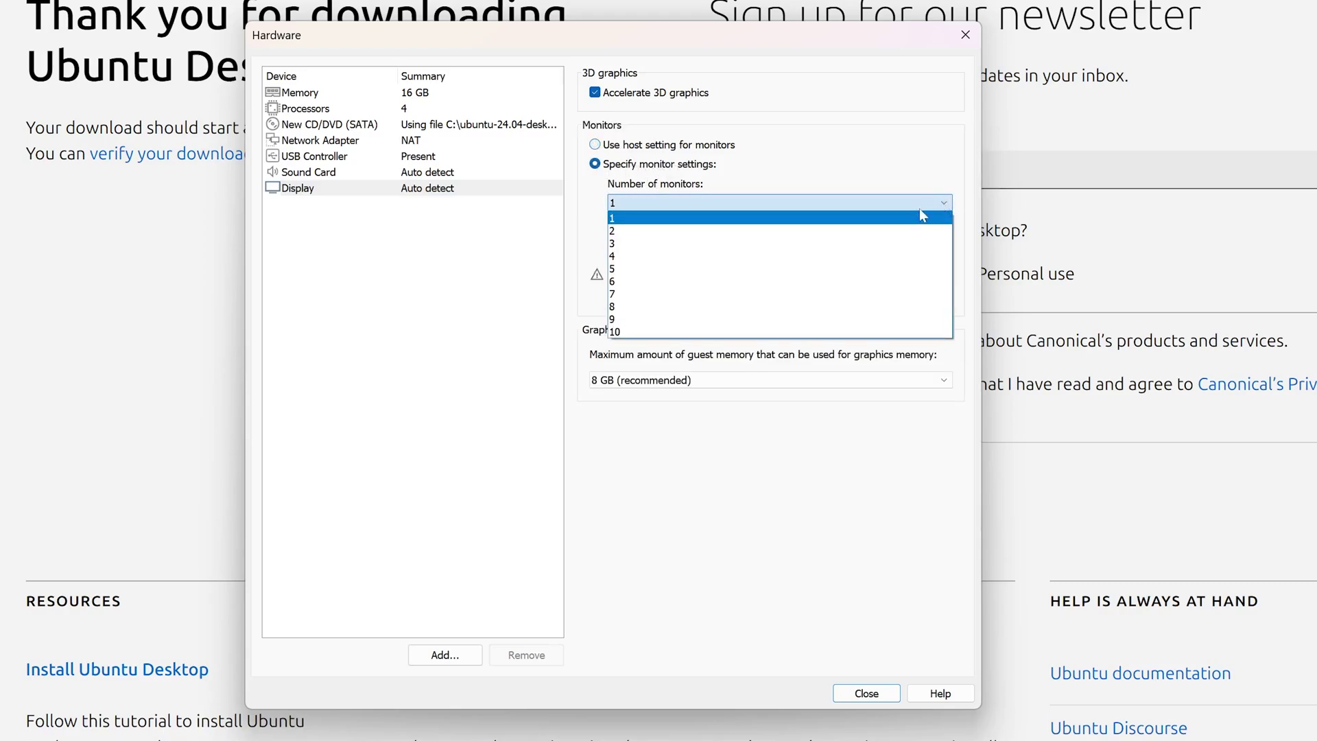
{"action": "left_click", "coordinate": [892, 231]}
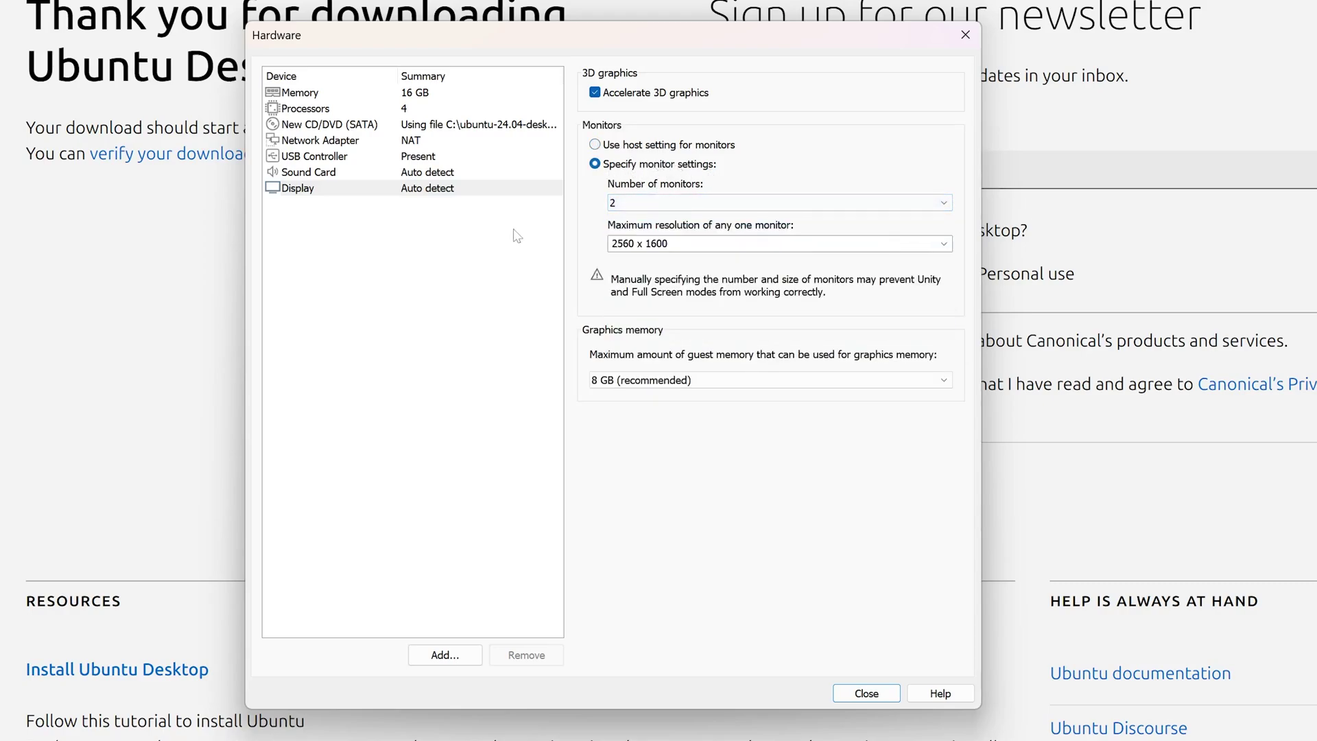
{"action": "left_click", "coordinate": [595, 145]}
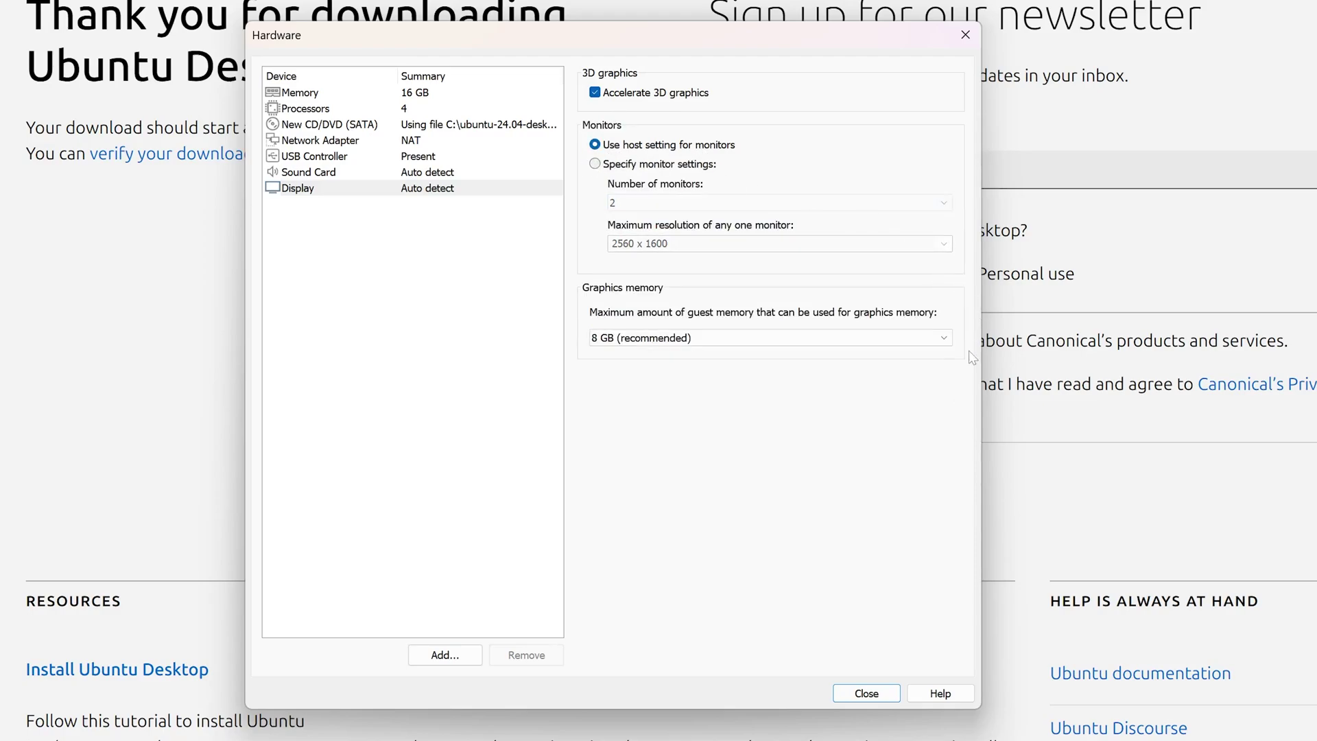
{"action": "left_click", "coordinate": [945, 337]}
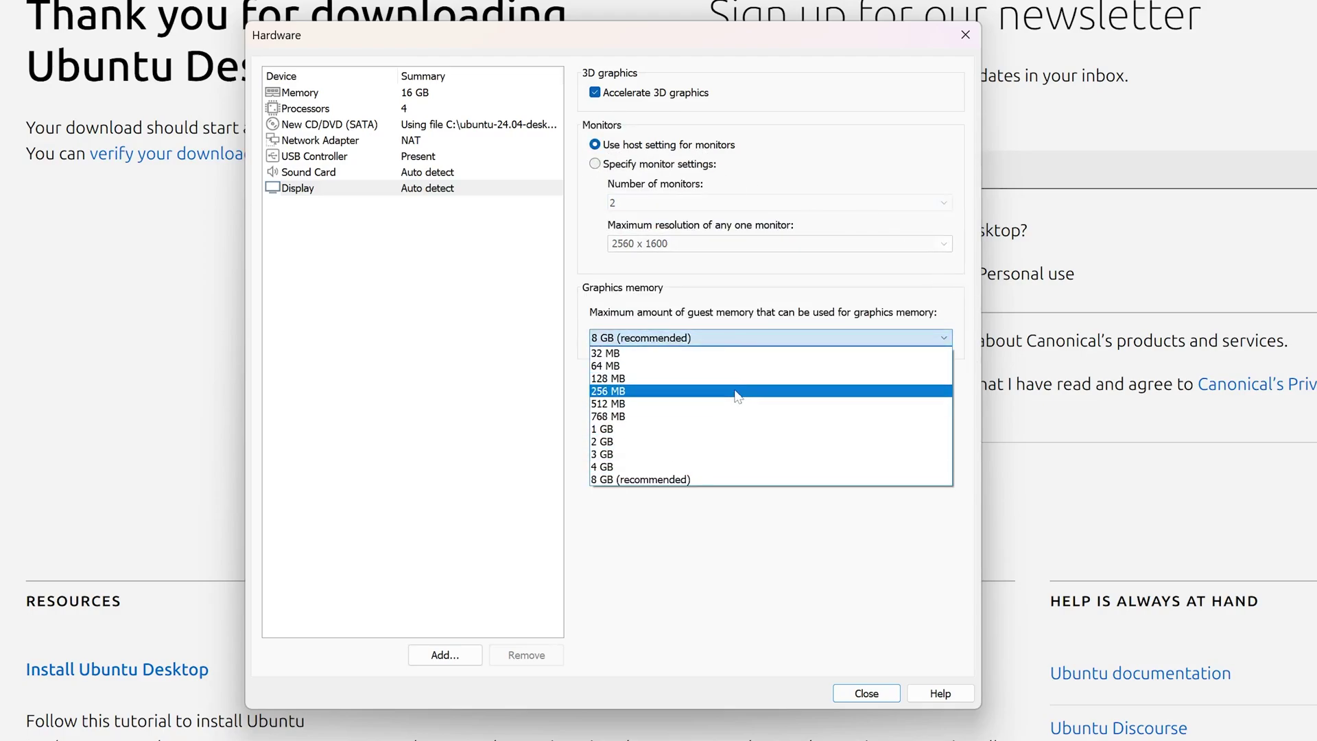
{"action": "left_click", "coordinate": [730, 480]}
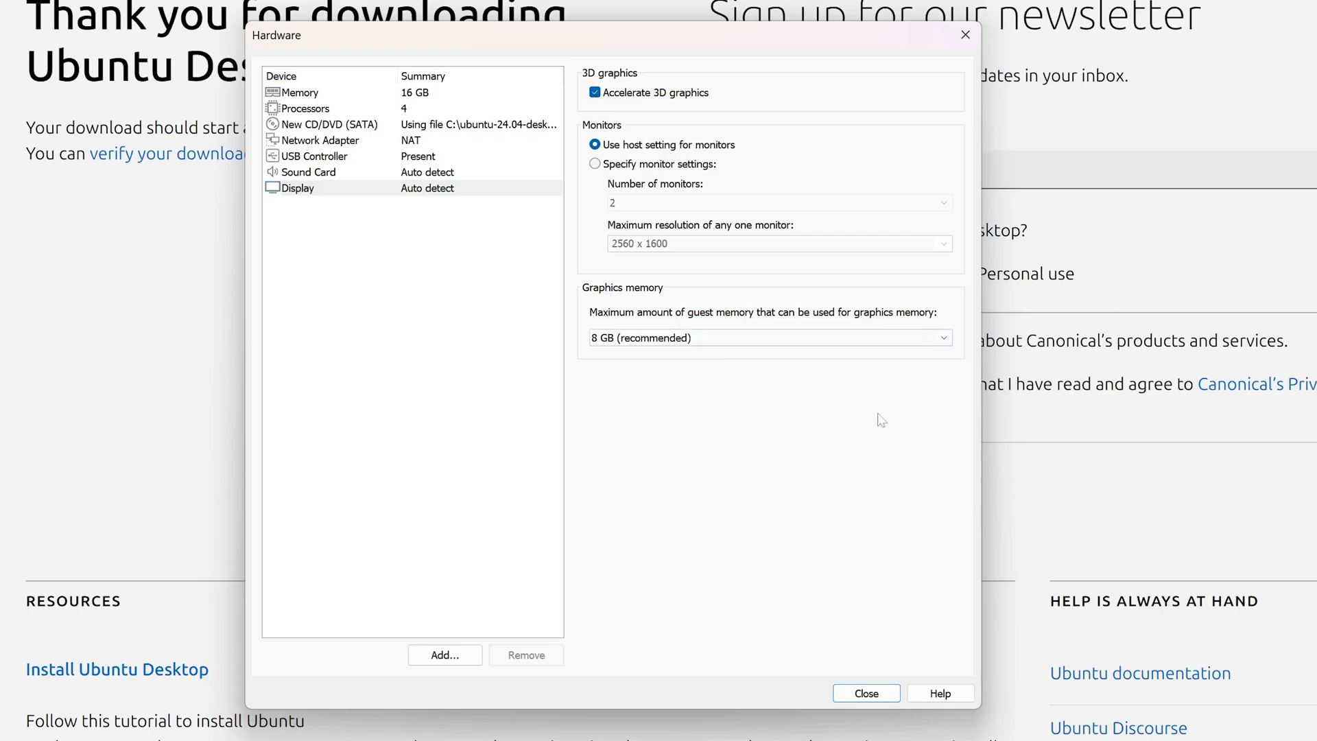
Close the Hardware settings and finish the wizard to create and power on the VM
{"action": "left_click", "coordinate": [866, 693]}
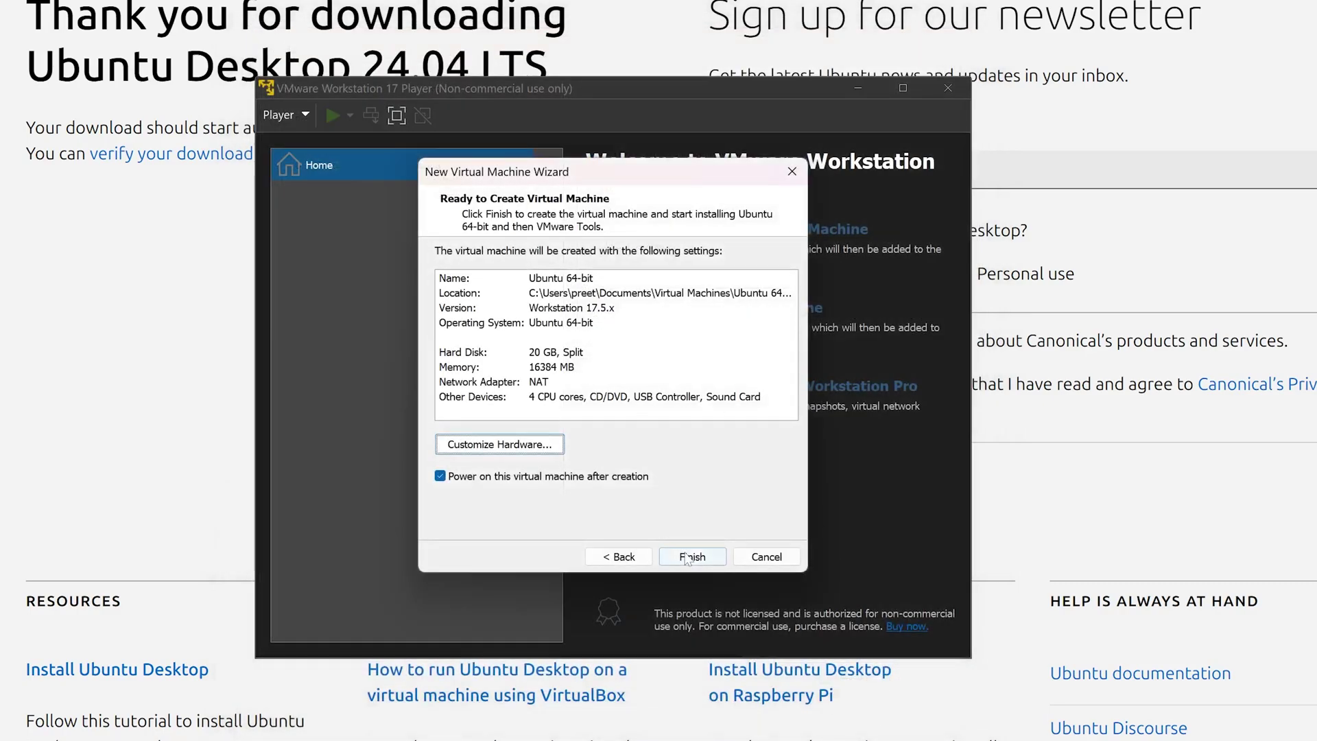
{"action": "left_click", "coordinate": [687, 556]}
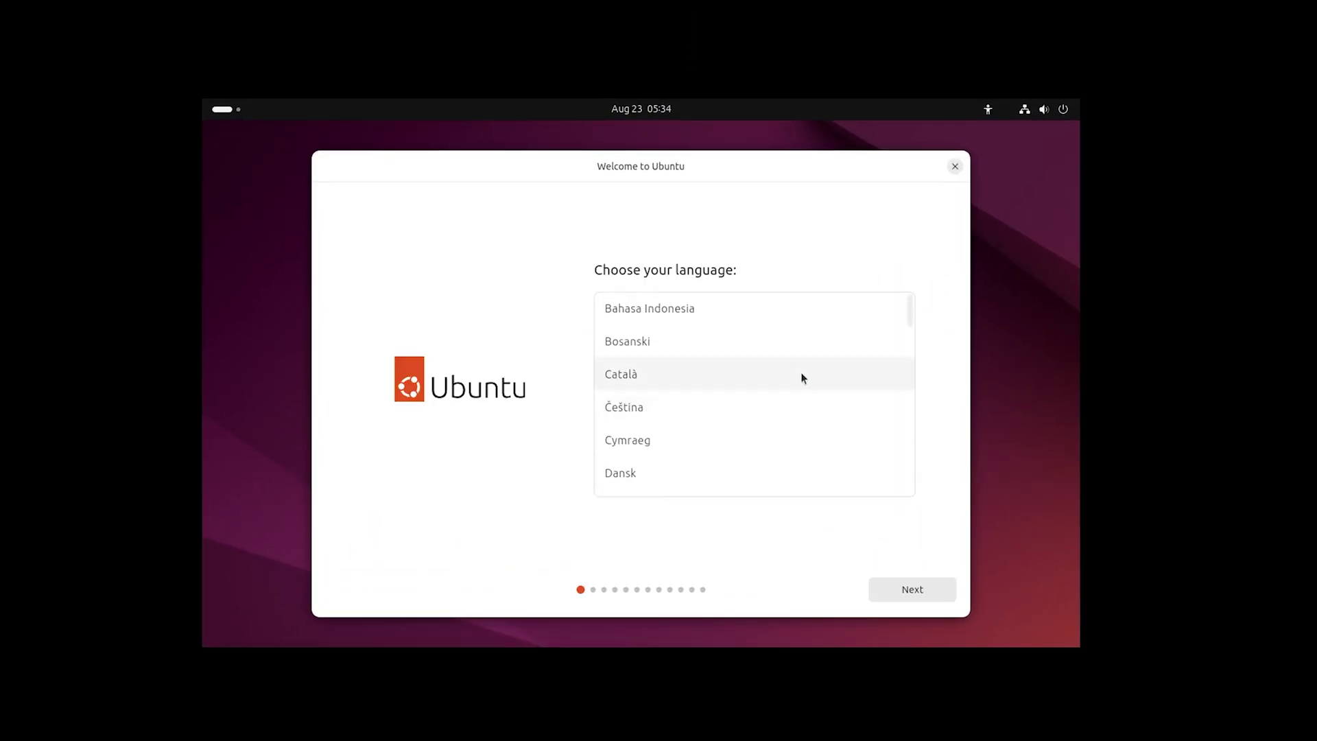
Keep English as the Ubuntu installer language
{"action": "scroll", "coordinate": [800, 374], "scroll_direction": "down", "scroll_amount": 5}
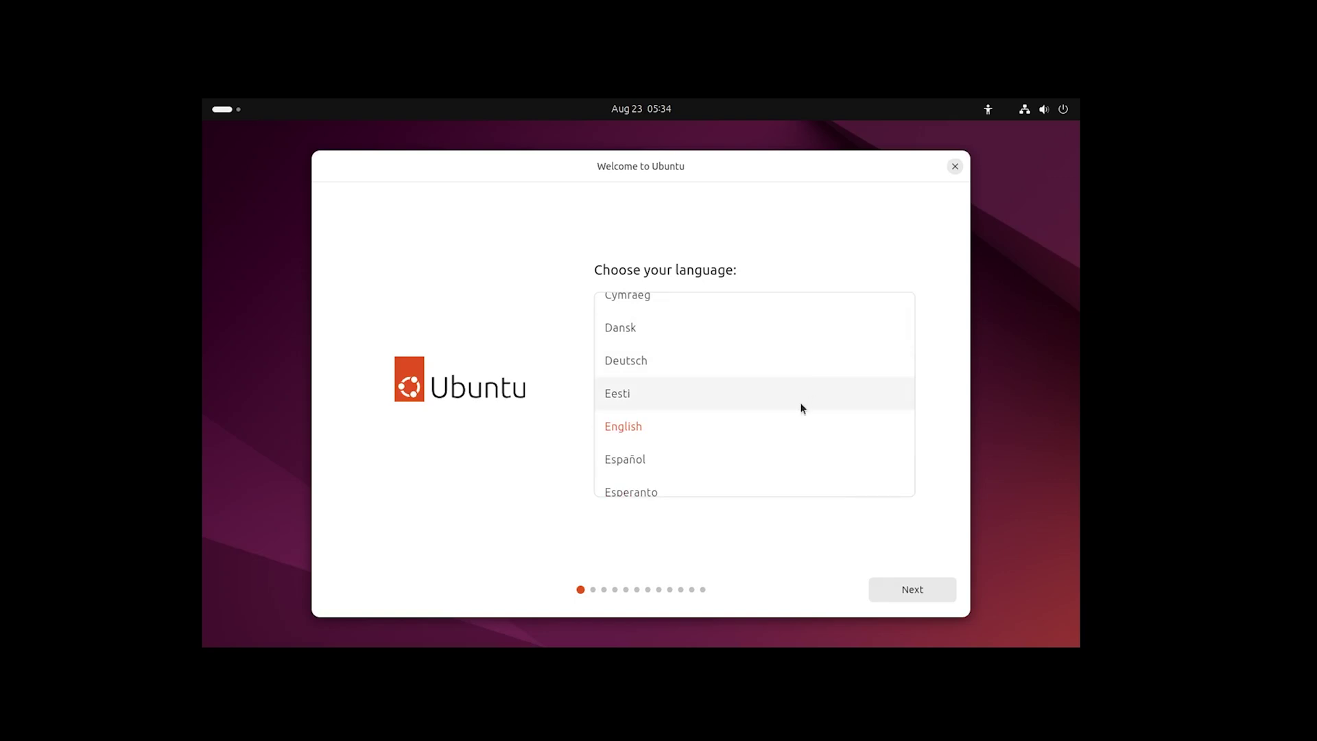
{"action": "scroll", "coordinate": [741, 415], "scroll_direction": "down", "scroll_amount": 3}
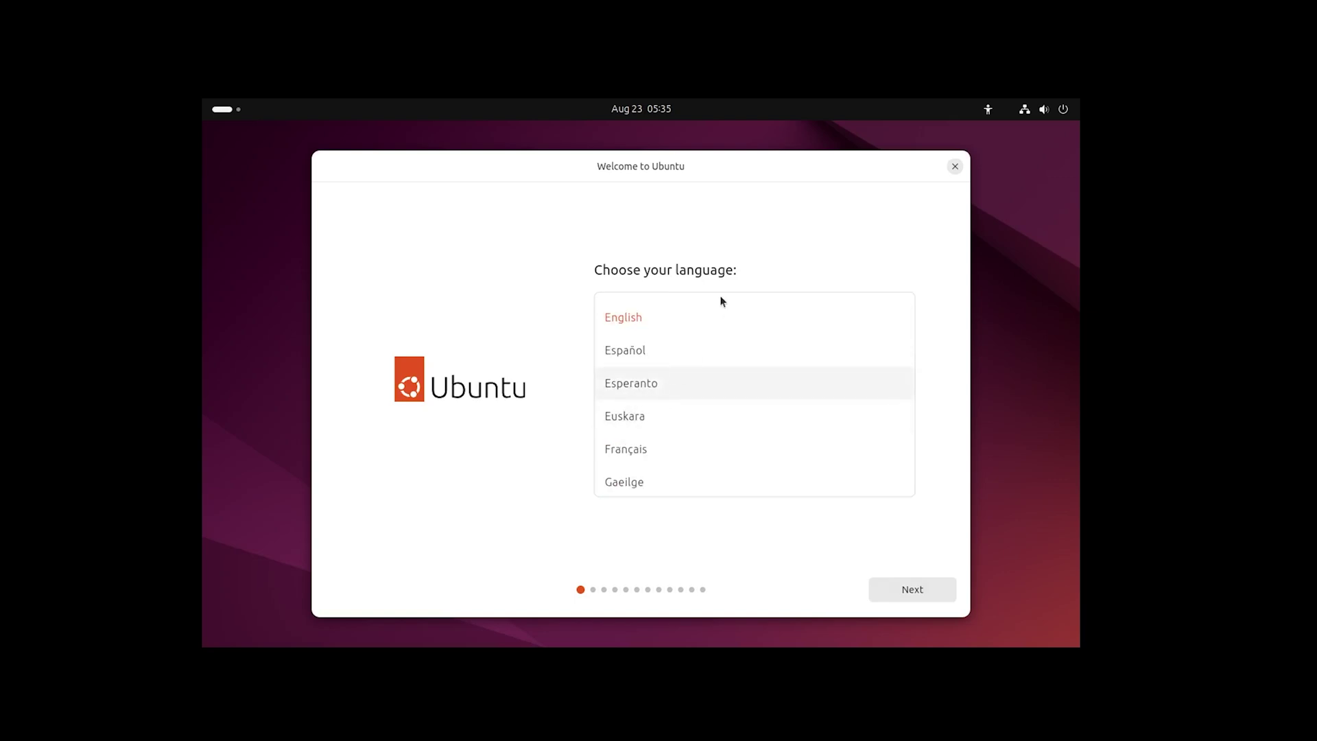
{"action": "left_click", "coordinate": [919, 596]}
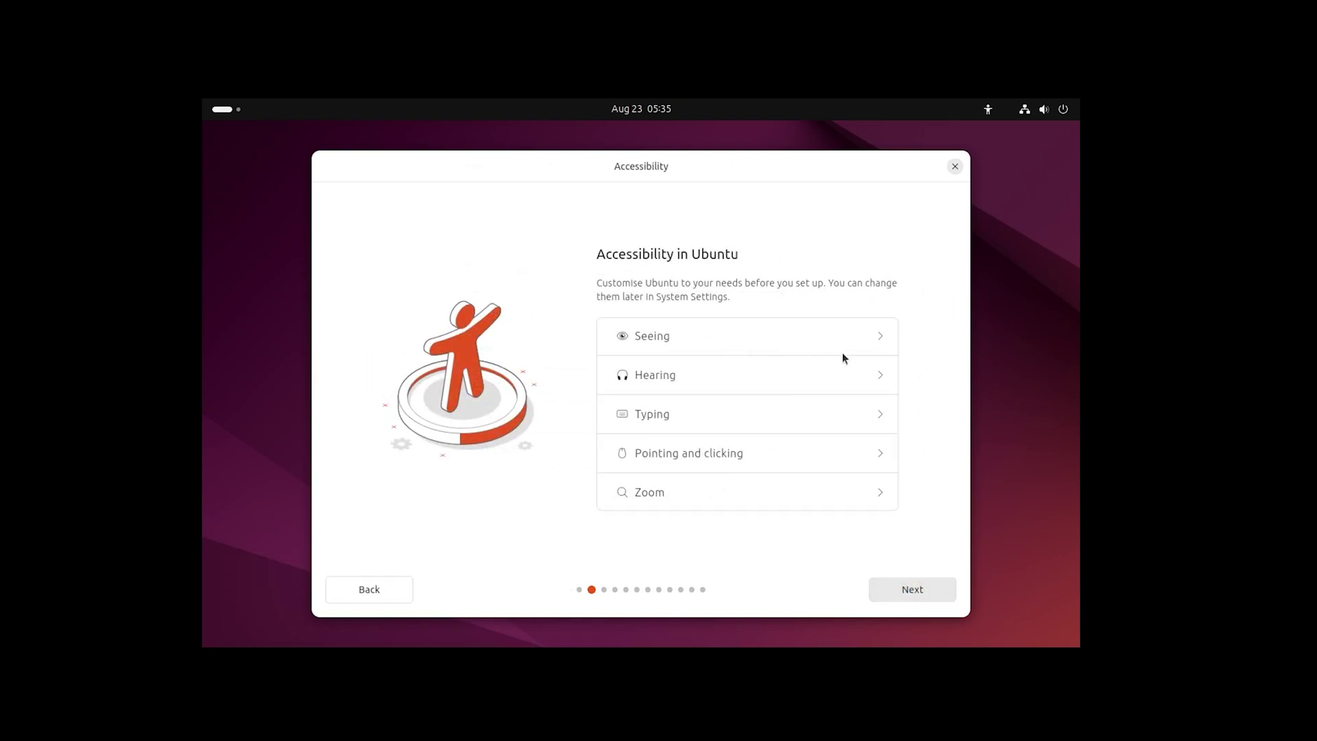
Leave the Seeing, Typing and Pointing and clicking accessibility options off and continue
{"action": "left_click", "coordinate": [878, 338]}
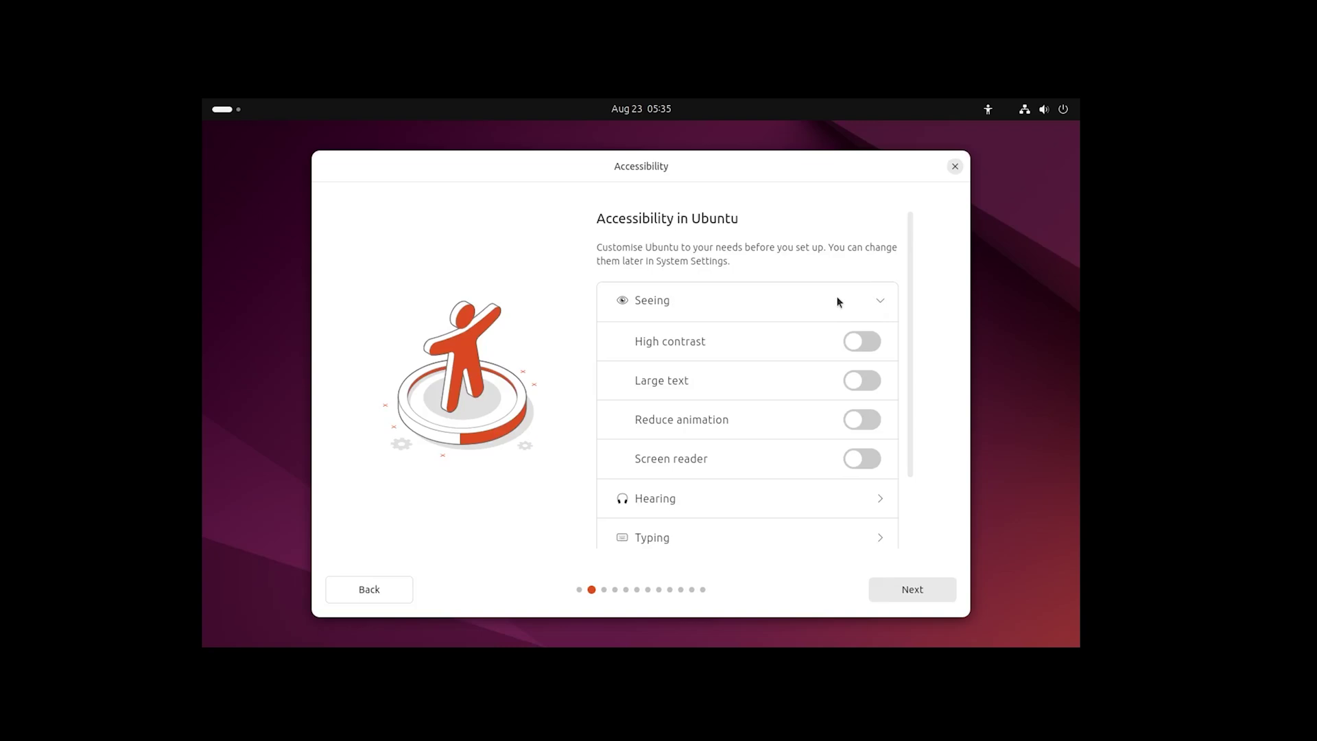
{"action": "left_click", "coordinate": [877, 304]}
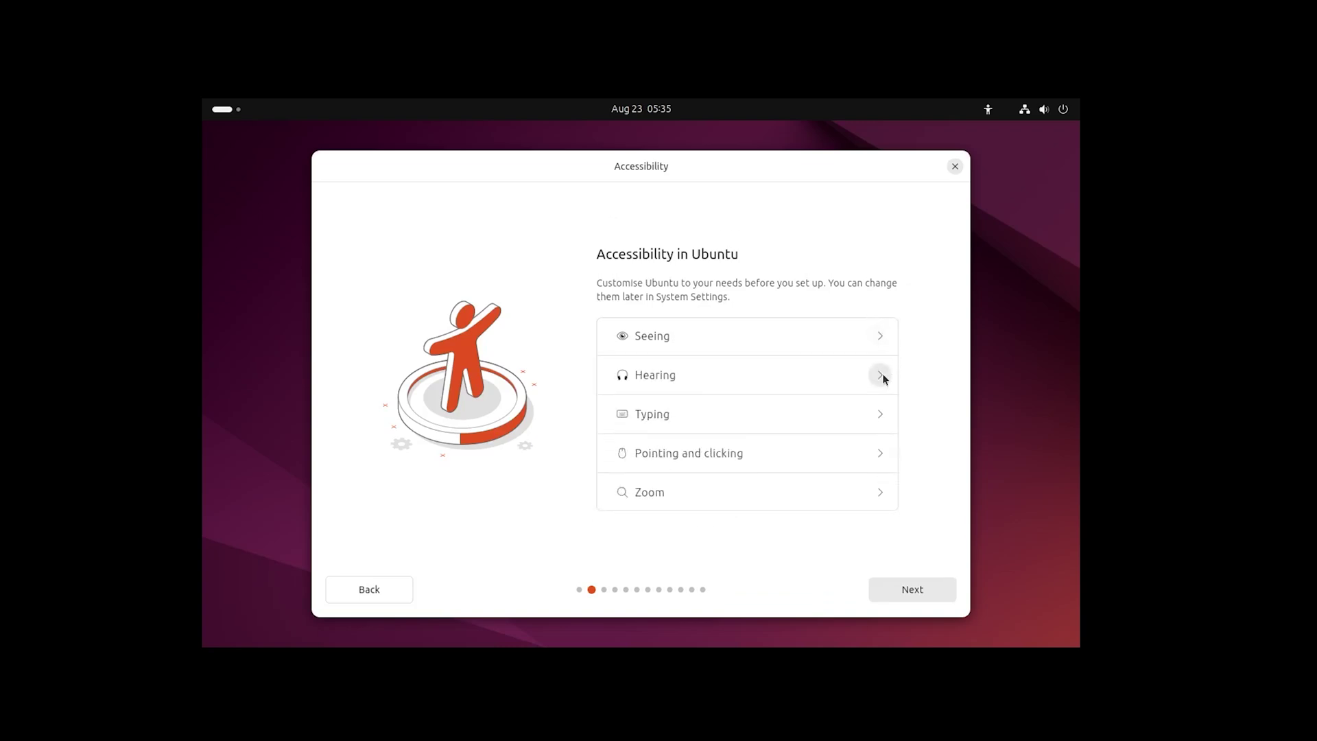
{"action": "left_click", "coordinate": [880, 413]}
{"action": "left_click", "coordinate": [882, 379]}
{"action": "left_click", "coordinate": [877, 452]}
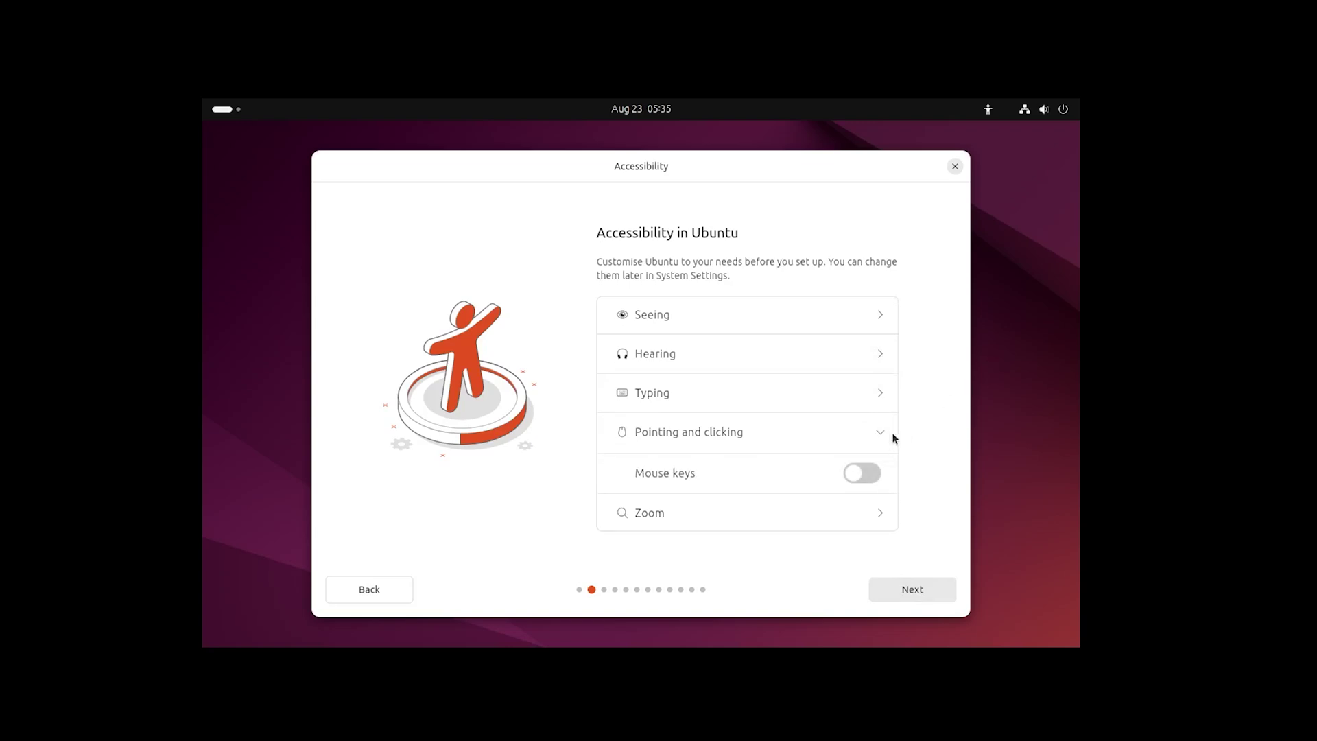
{"action": "left_click", "coordinate": [879, 430]}
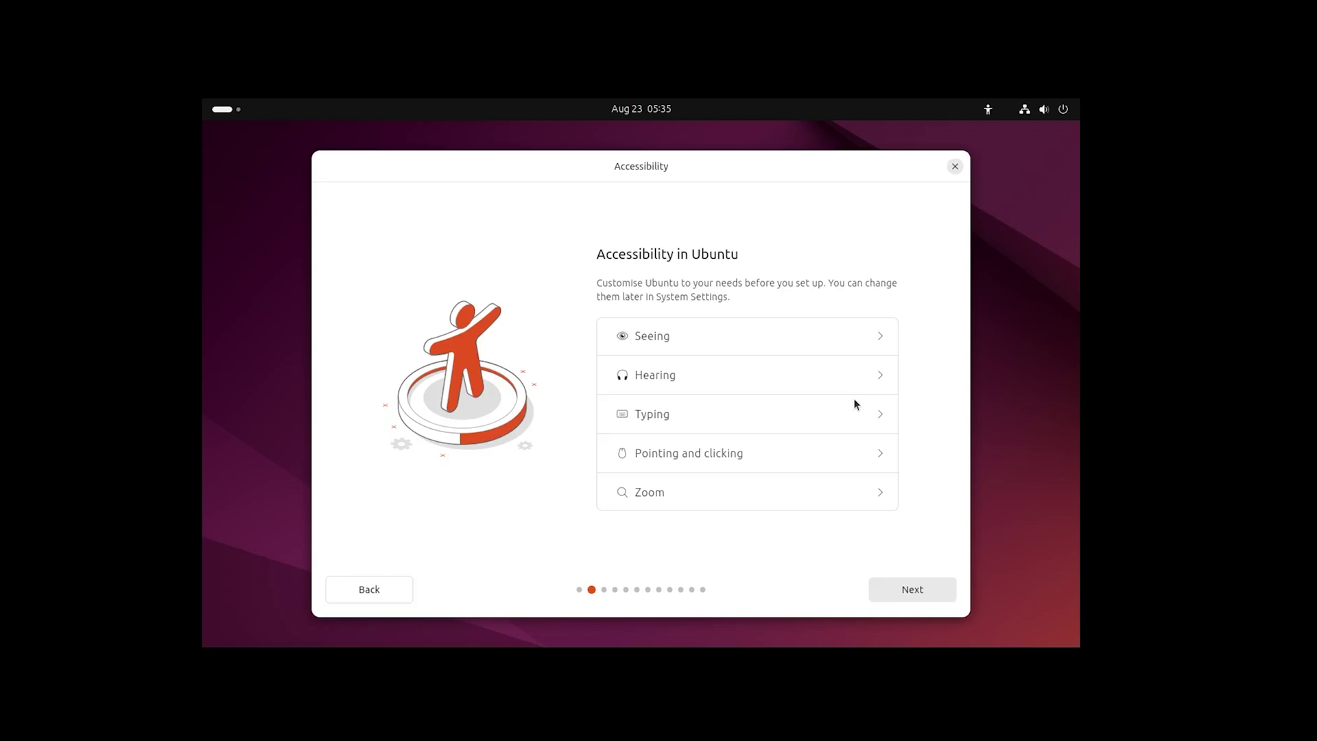
{"action": "left_click", "coordinate": [911, 594]}
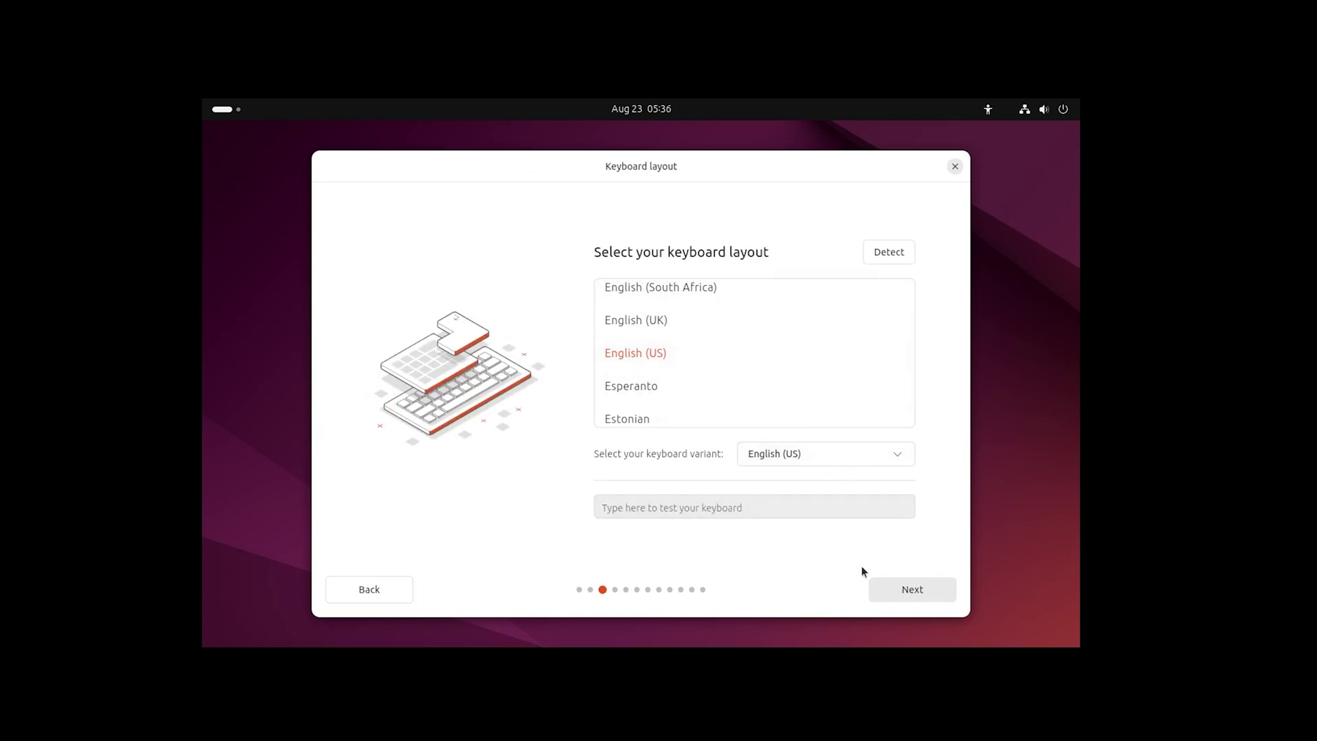
Keep the English (US) keyboard and wired connection, install the installer update, then close the installer
{"action": "left_click", "coordinate": [929, 593]}
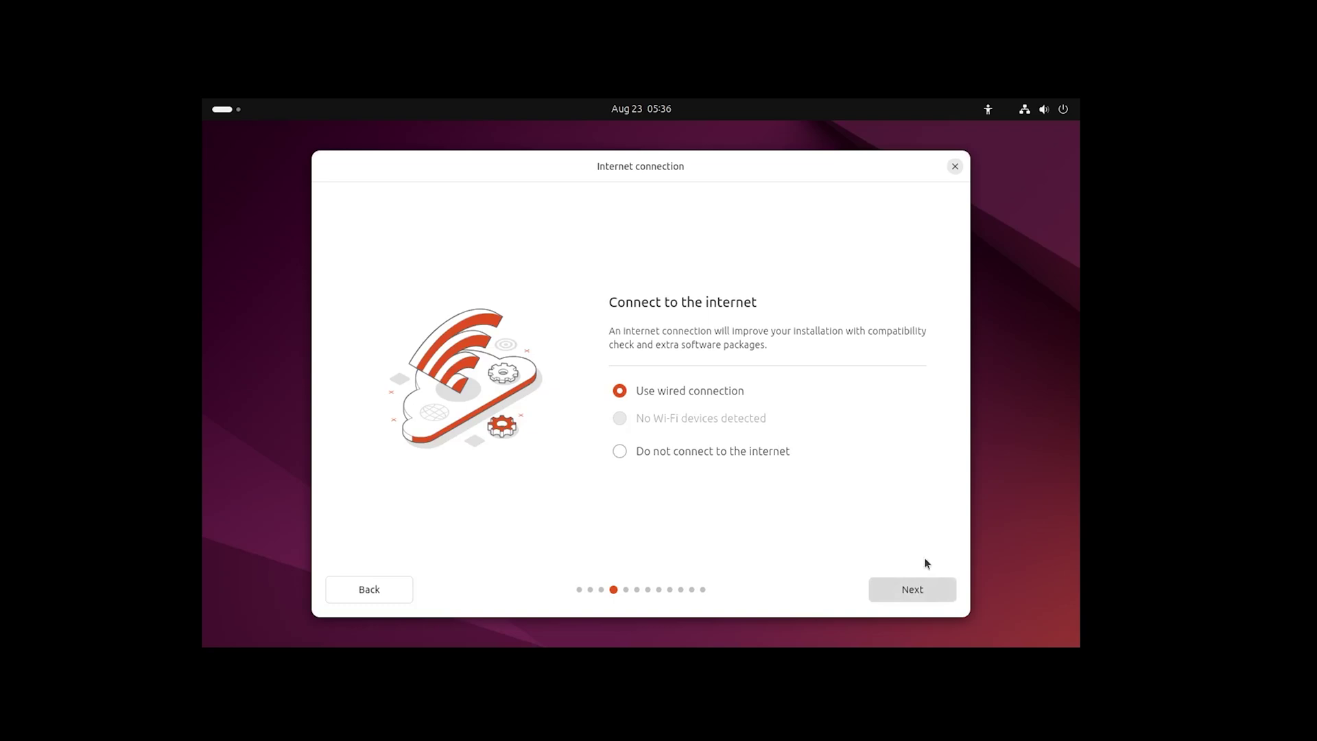
{"action": "left_click", "coordinate": [906, 593]}
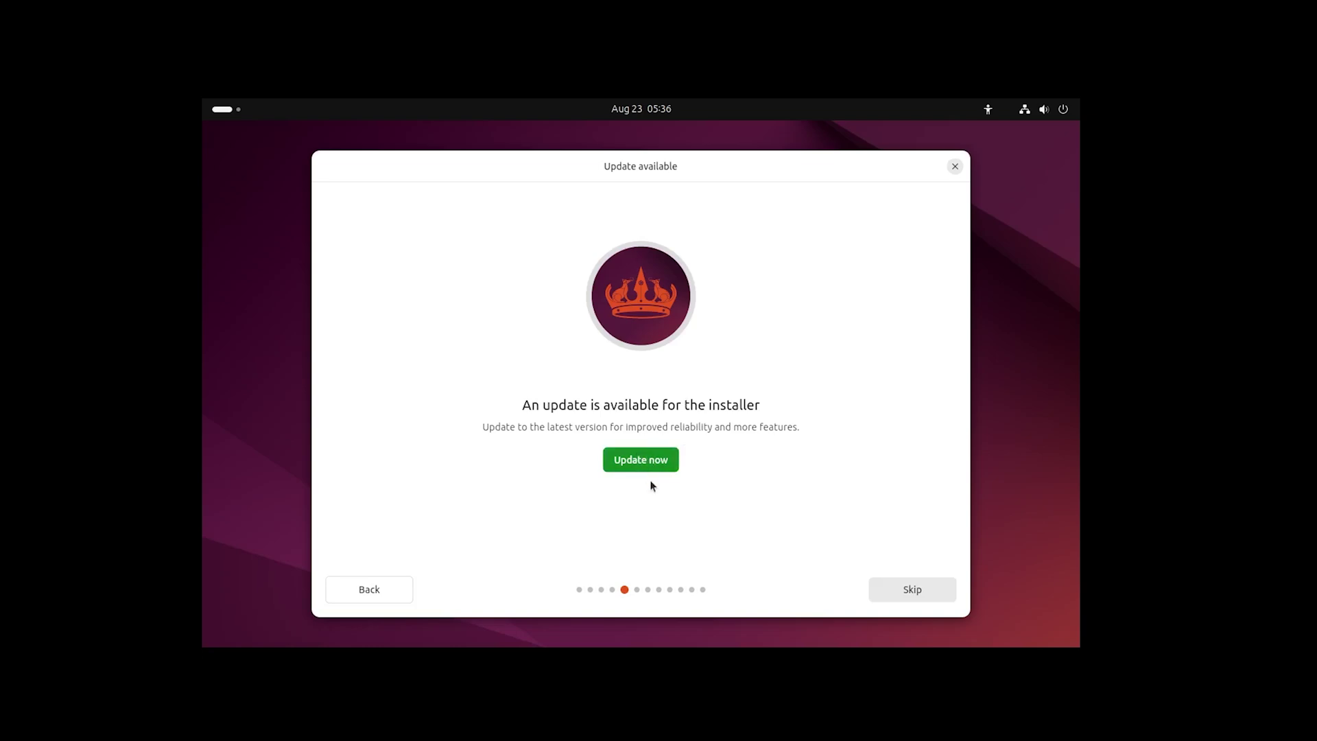
{"action": "left_click", "coordinate": [657, 459]}
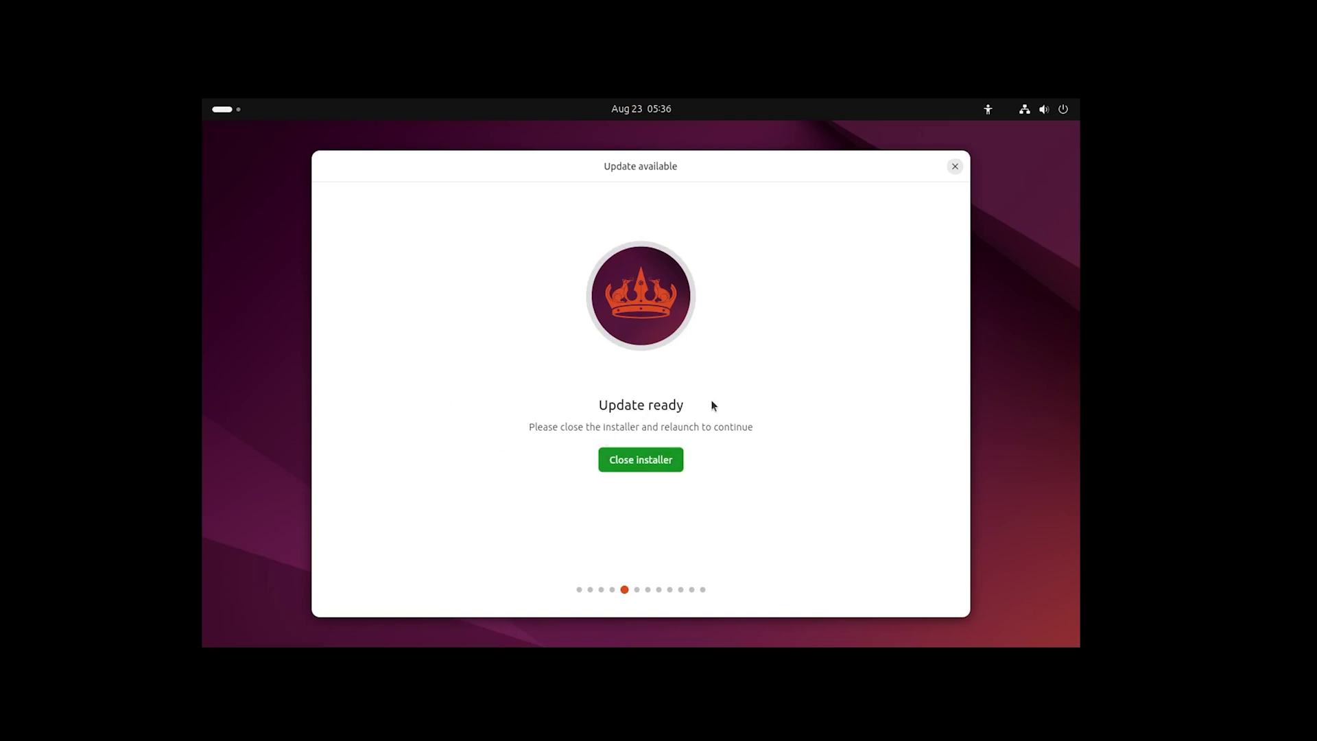
{"action": "left_click", "coordinate": [660, 465]}
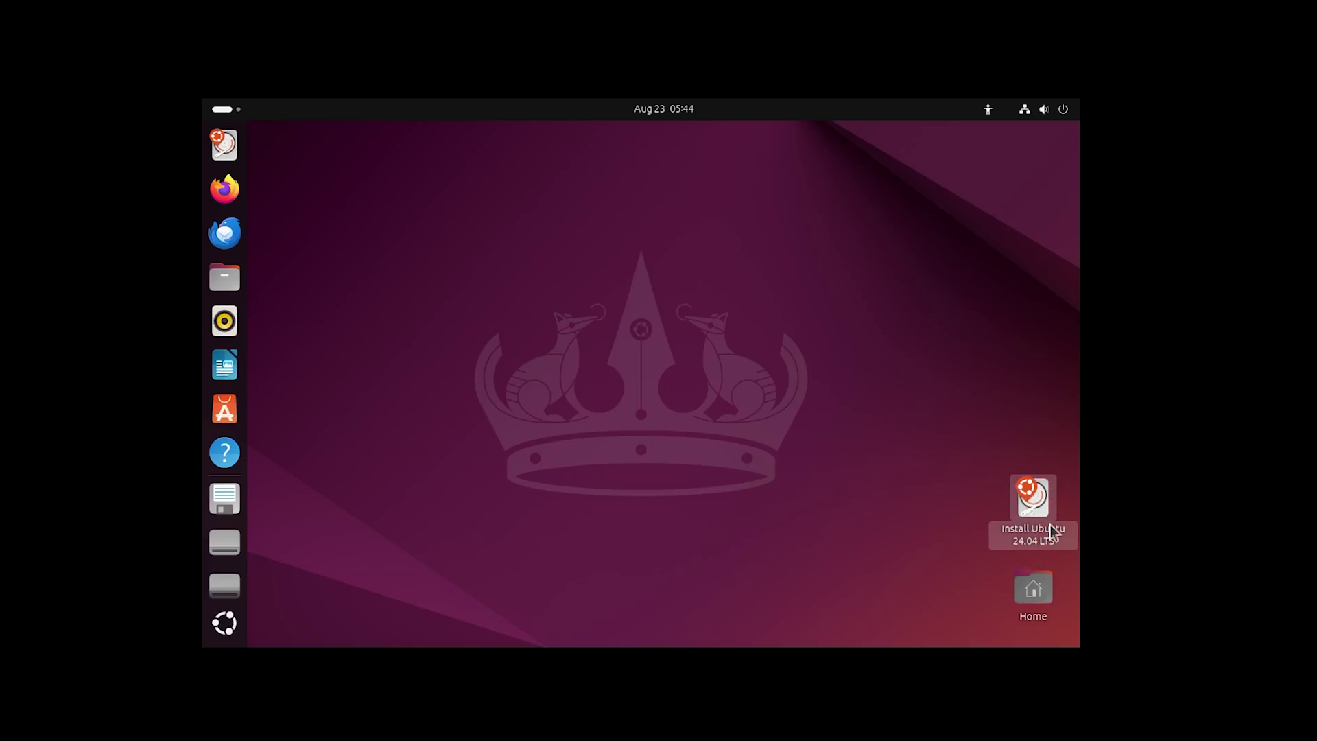
Relaunch the updated installer, accept default language, keyboard and internet pages, and skip the update
{"action": "left_click", "coordinate": [1043, 504]}
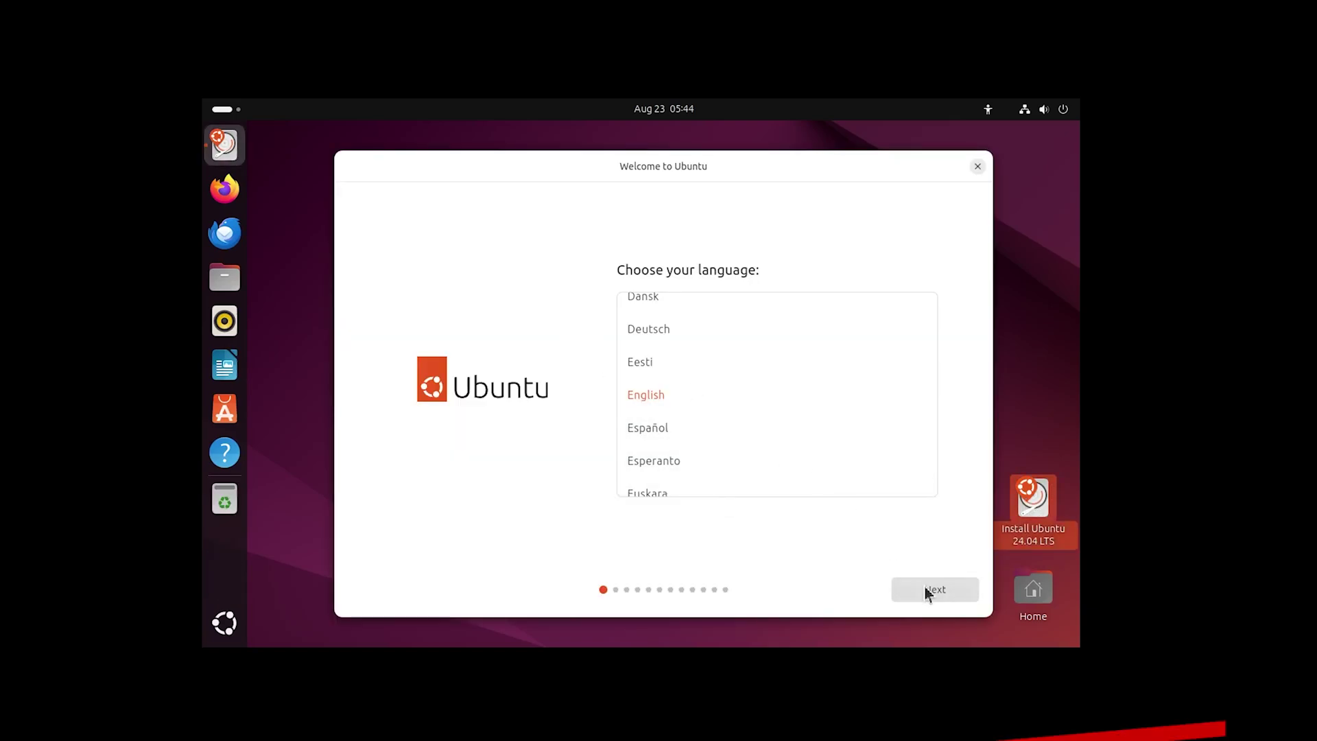
{"action": "left_click", "coordinate": [925, 588]}
{"action": "left_click", "coordinate": [926, 588]}
{"action": "left_click", "coordinate": [929, 590]}
{"action": "left_click", "coordinate": [933, 590]}
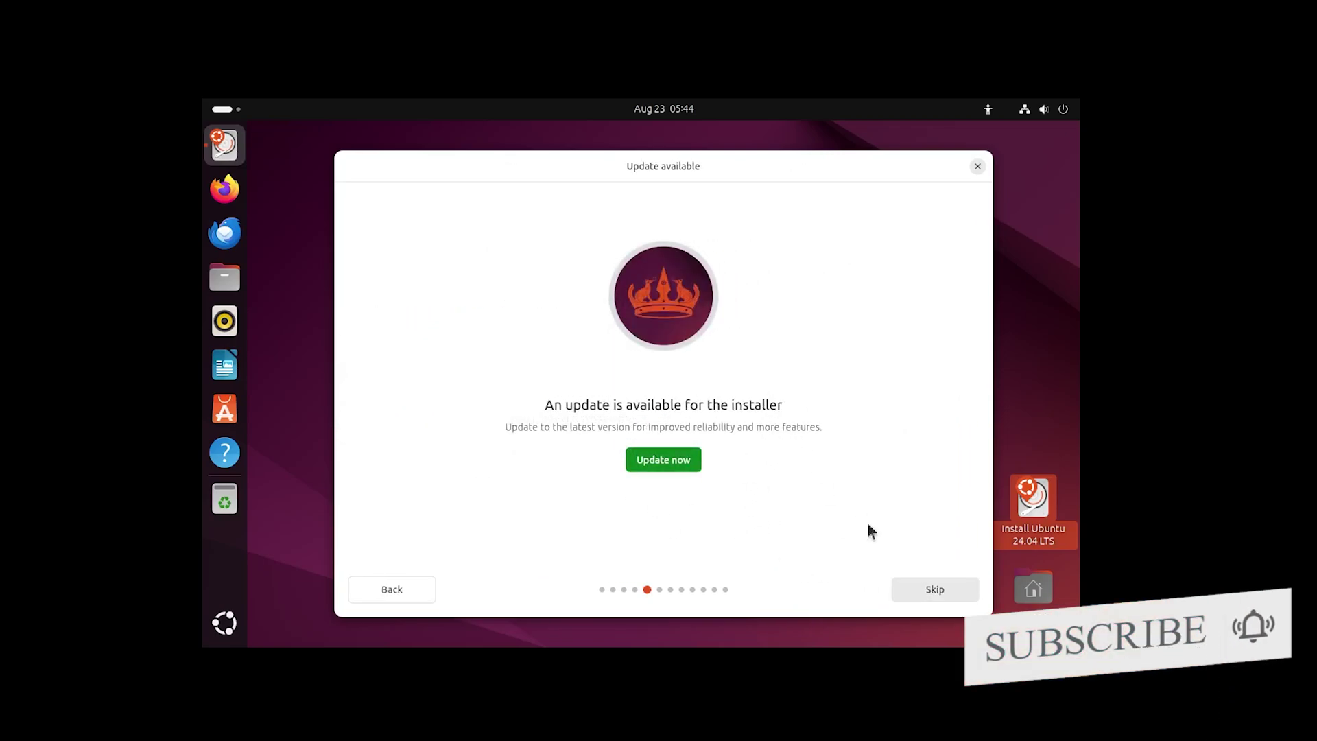
{"action": "left_click", "coordinate": [940, 591]}
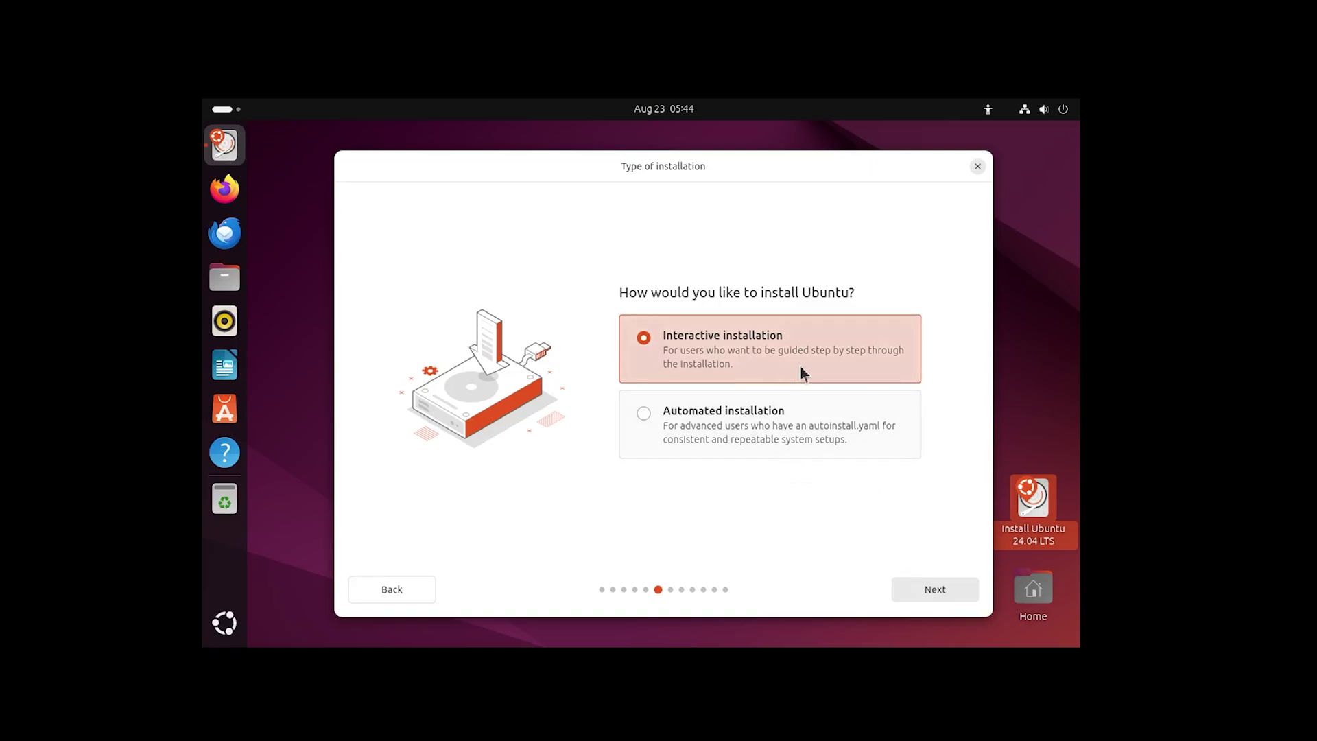
Keep Interactive installation, pick Extended selection, keep the proprietary options and Erase disk and install Ubuntu
{"action": "left_click", "coordinate": [940, 596]}
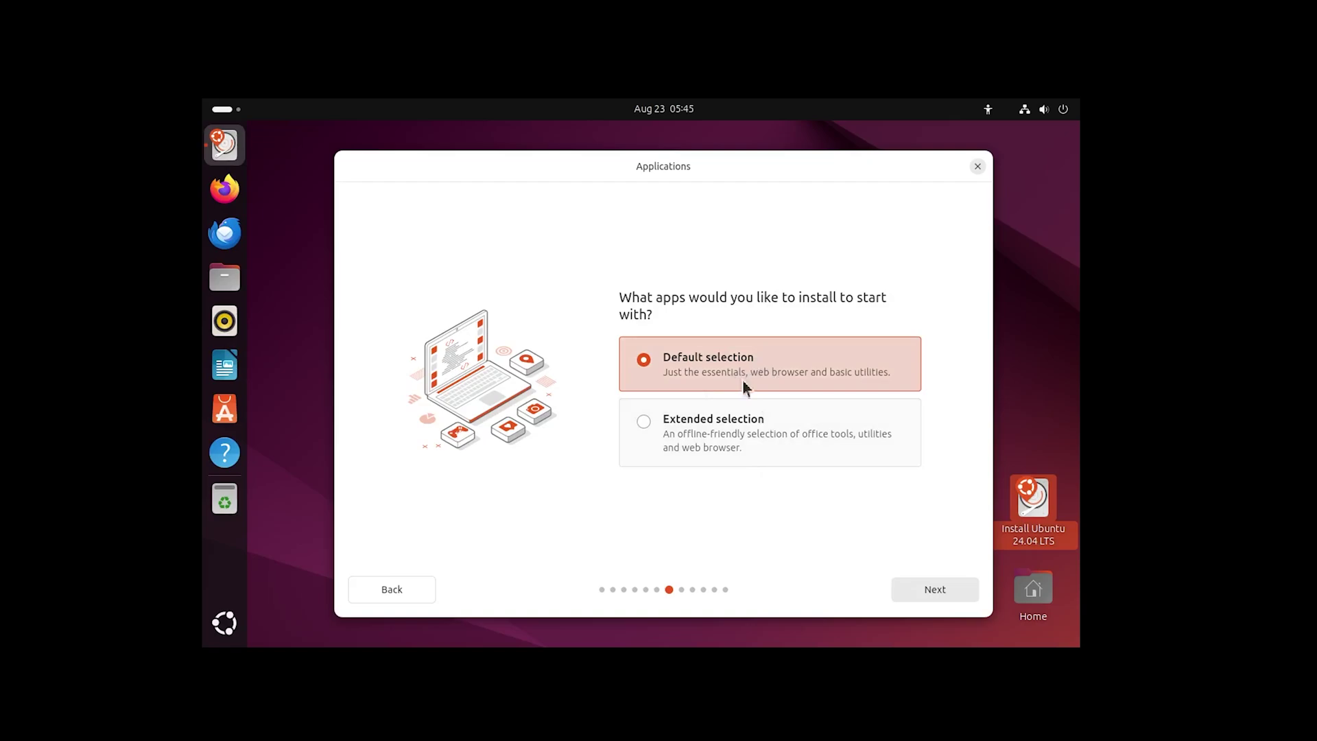
{"action": "left_click", "coordinate": [736, 453]}
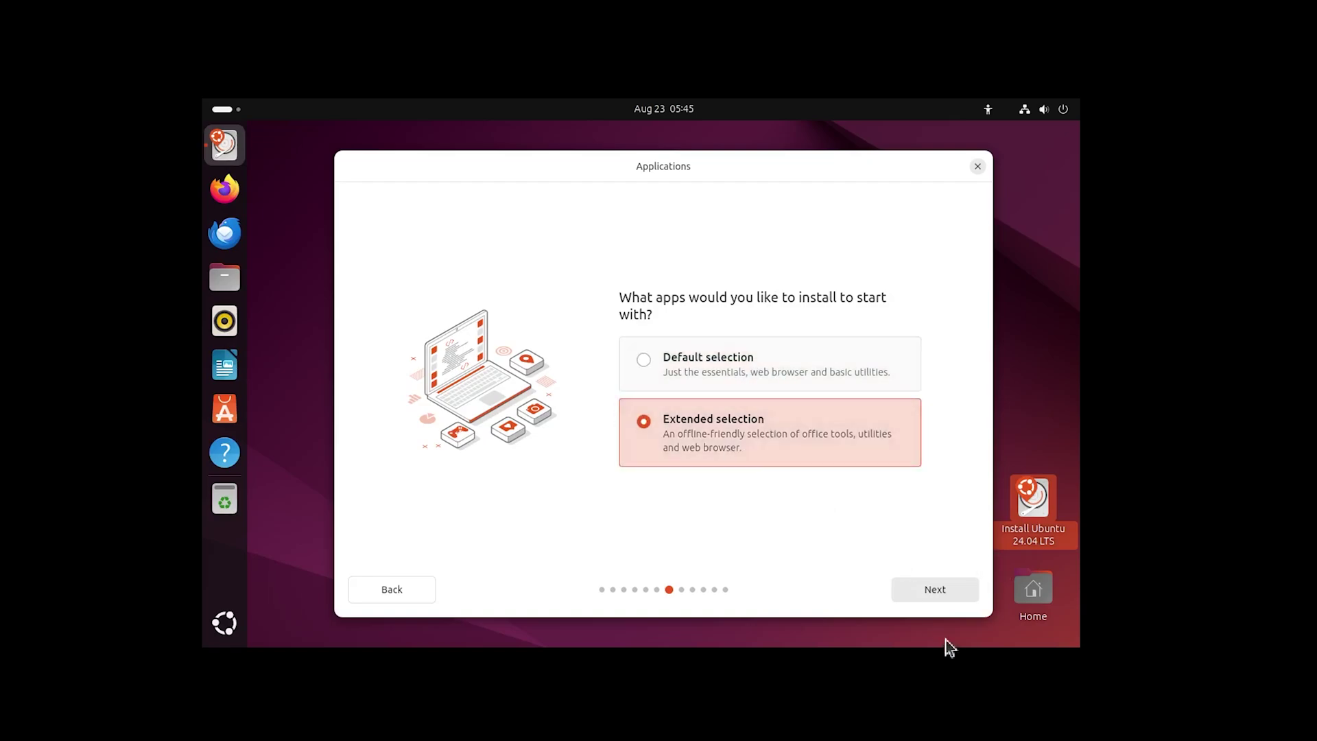
{"action": "left_click", "coordinate": [928, 598]}
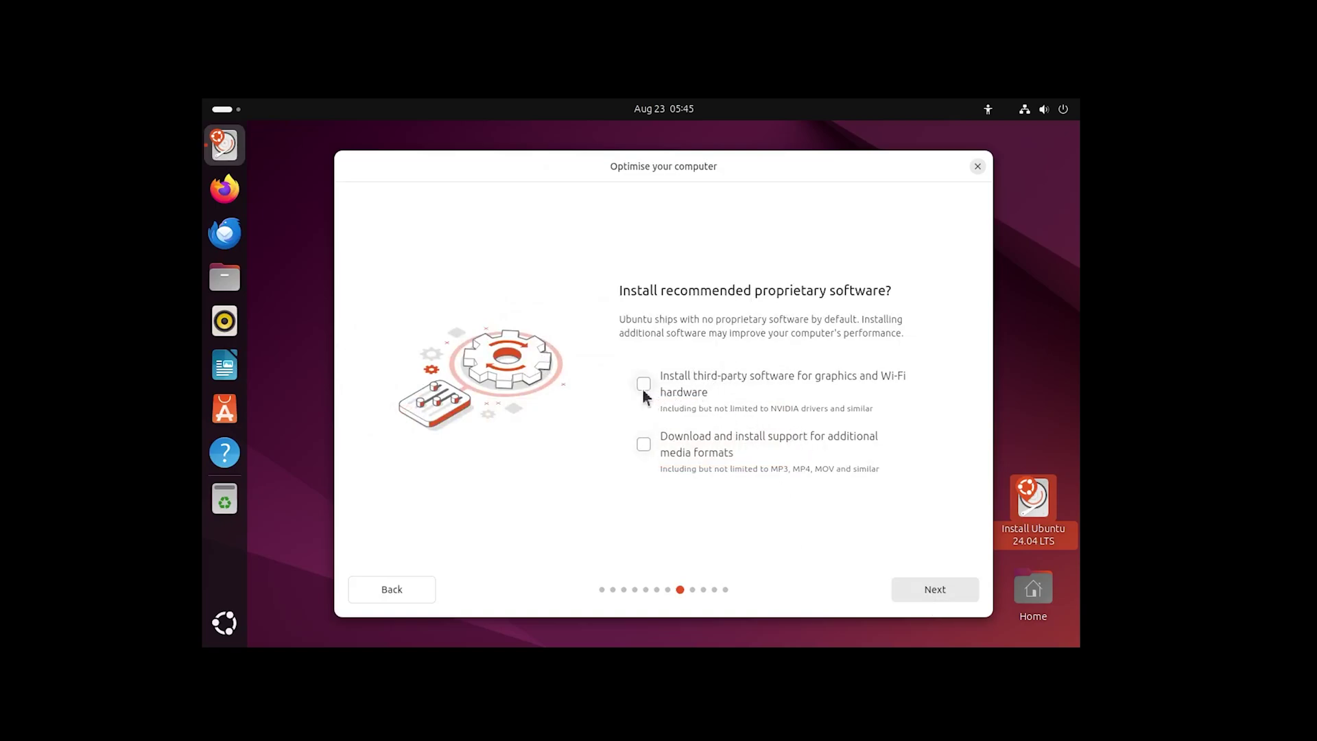
{"action": "left_click", "coordinate": [929, 598]}
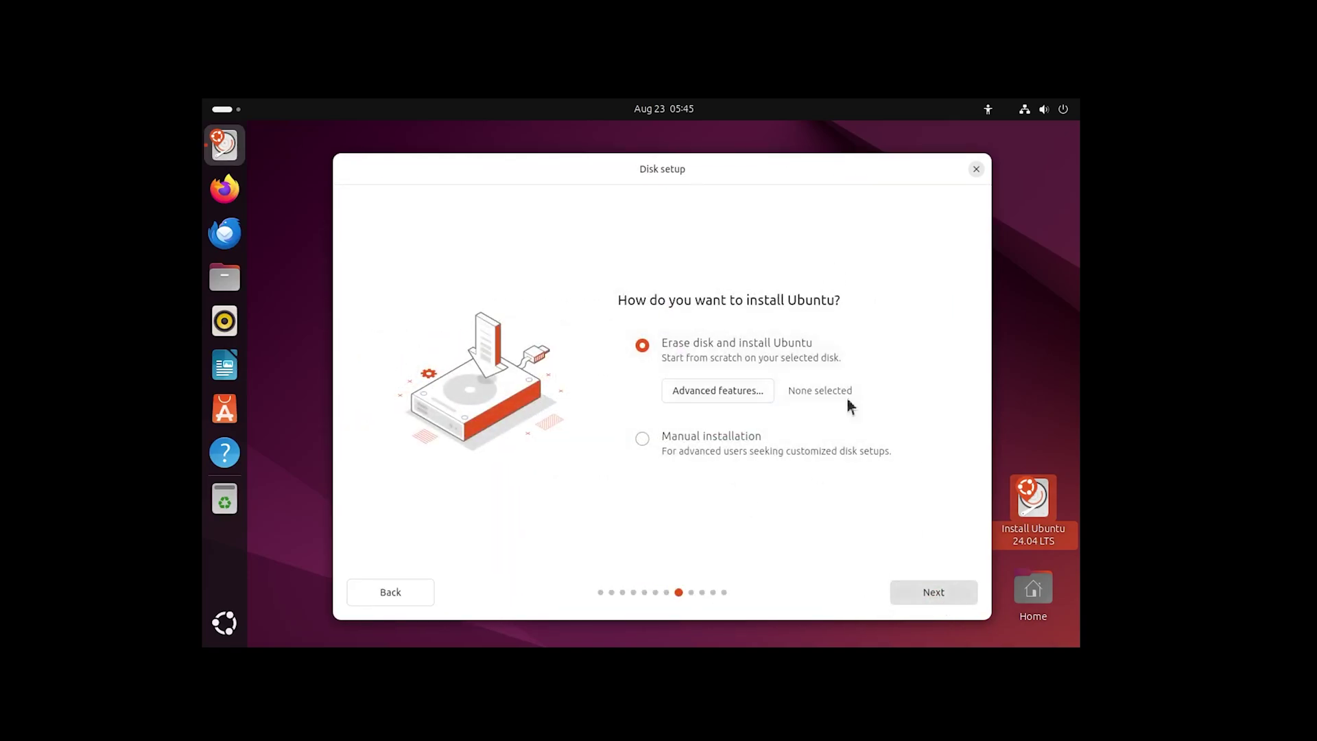
{"action": "left_click", "coordinate": [949, 596]}
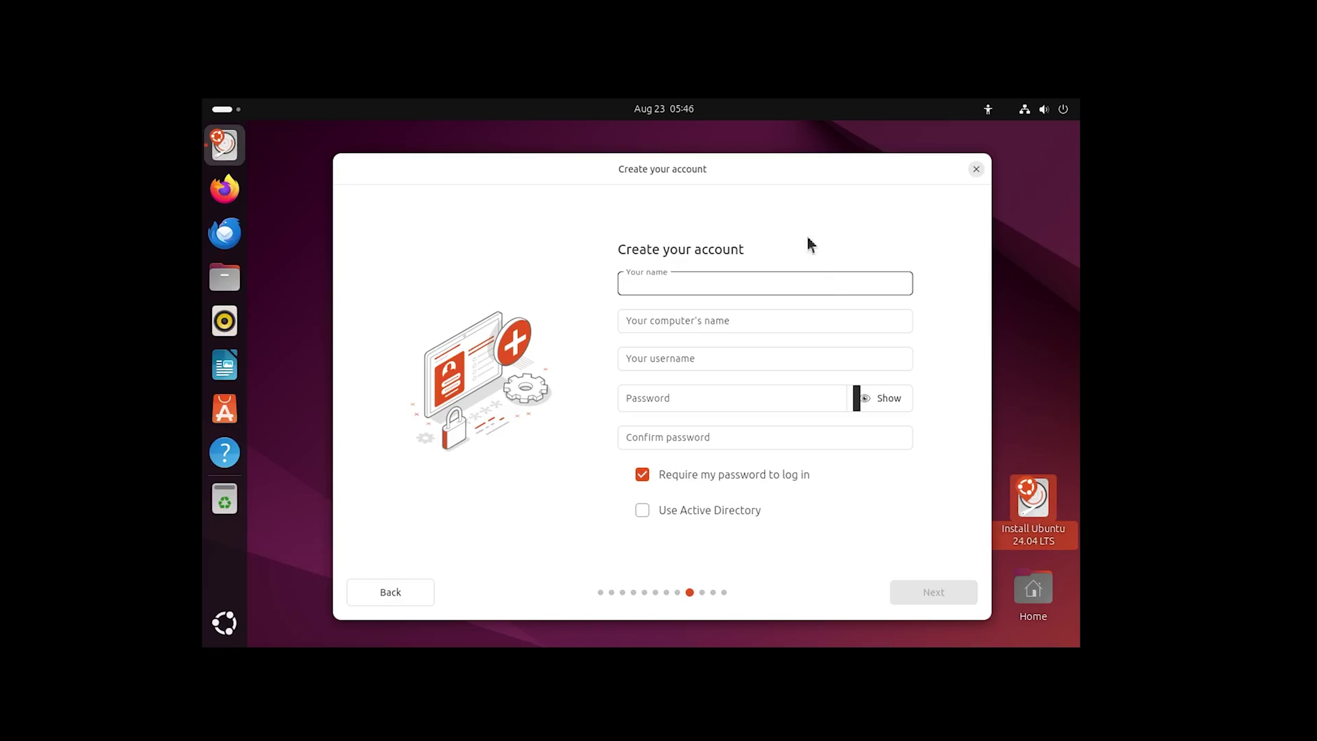
Enter the user's full name, a custom username, and a matching password, then continue
{"action": "type", "text": "Prit"}
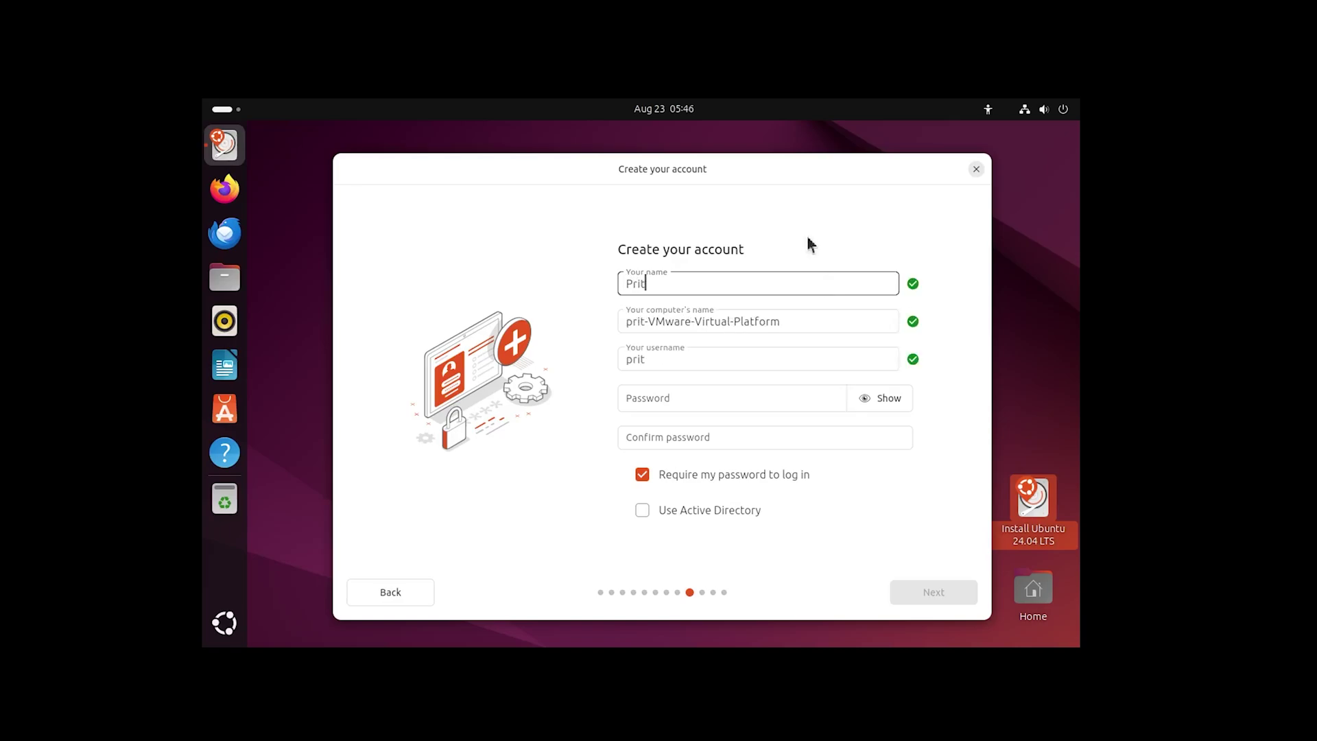
{"action": "type", "text": "am Singh "}
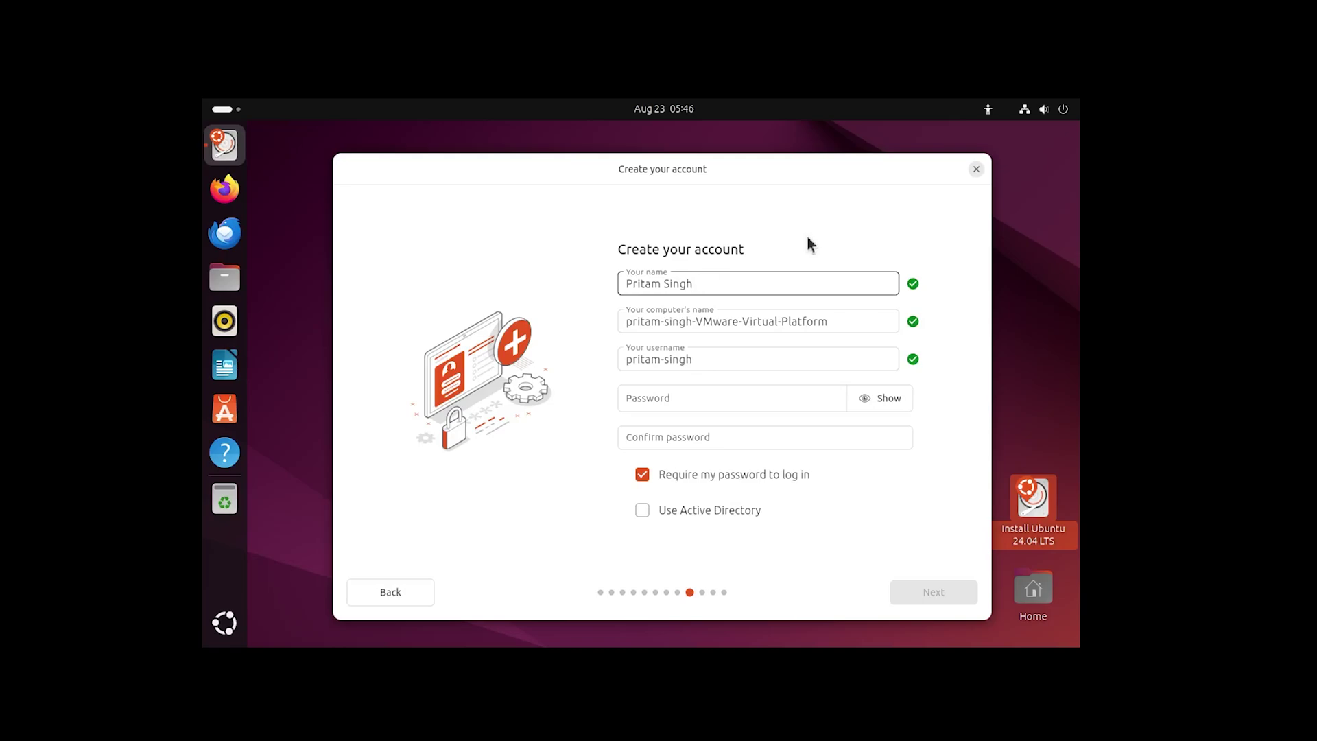
{"action": "type", "text": "Negi"}
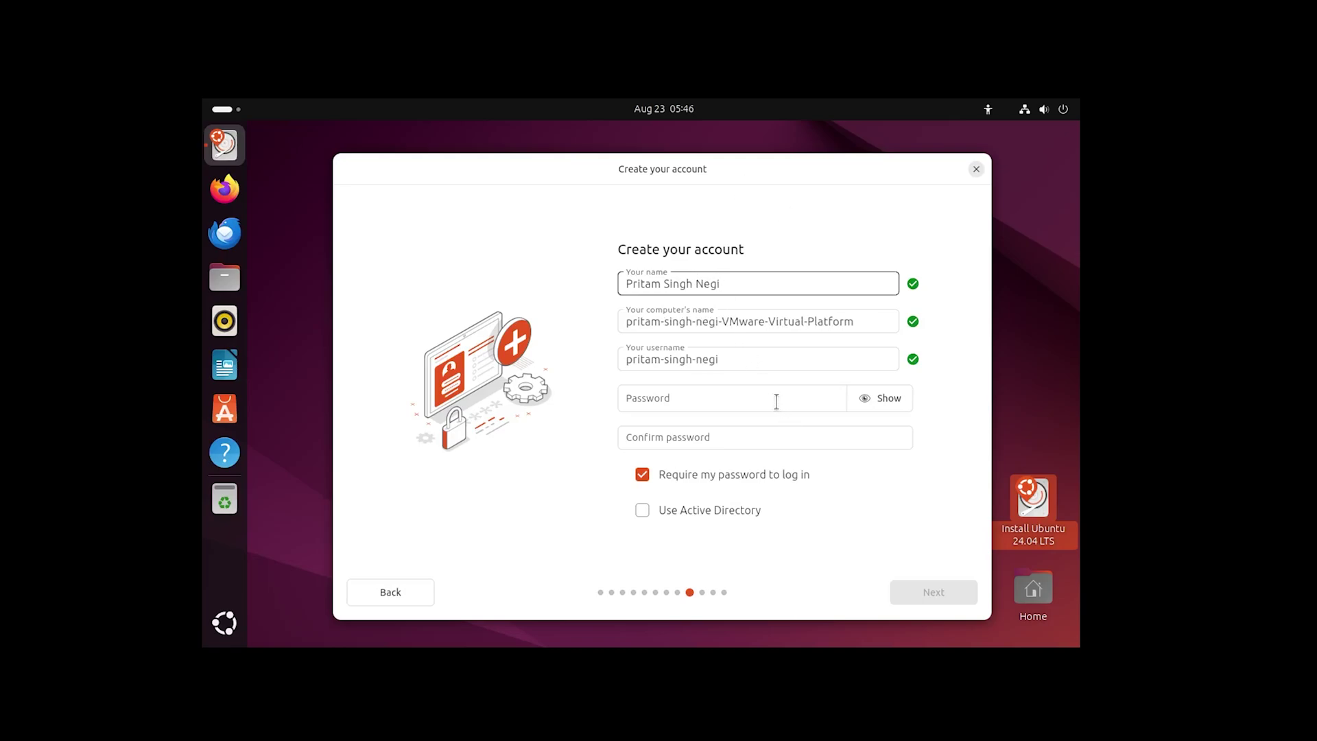
{"action": "left_click", "coordinate": [777, 401]}
{"action": "key", "text": "shift+Tab"}
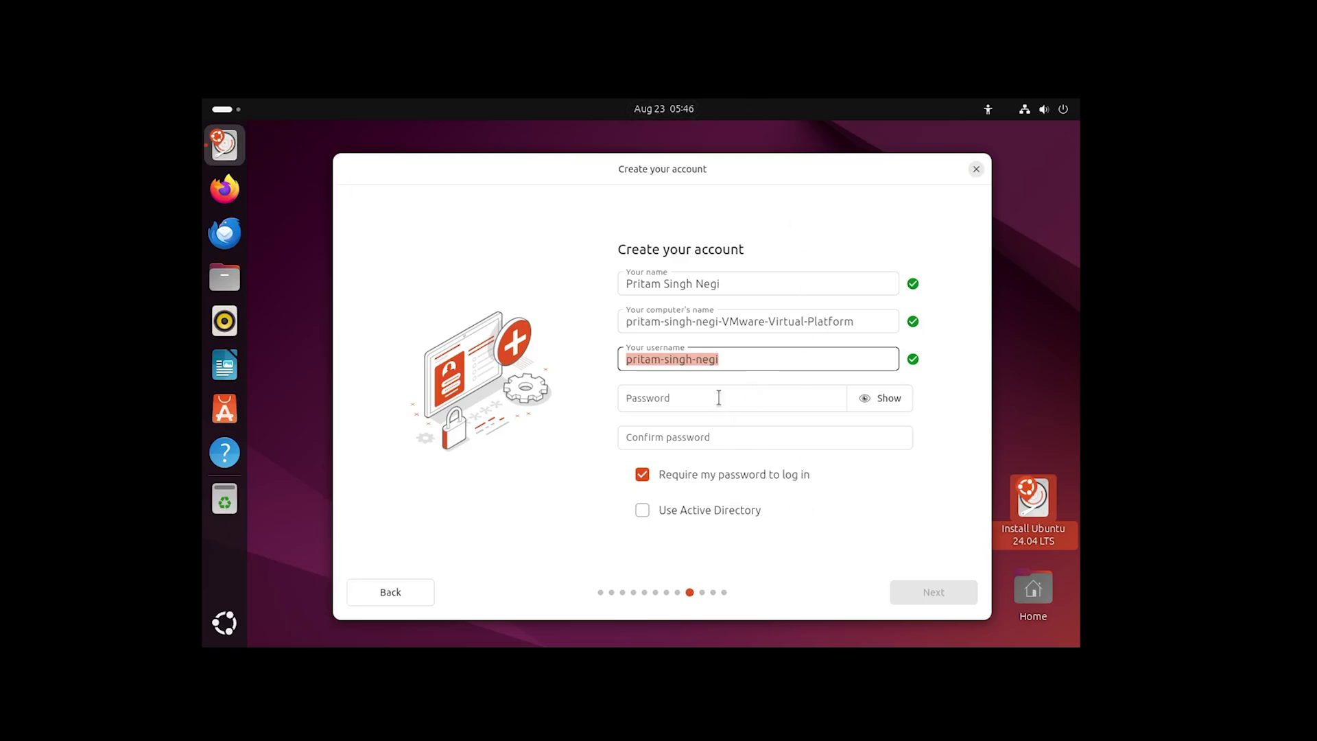
{"action": "type", "text": "techn"}
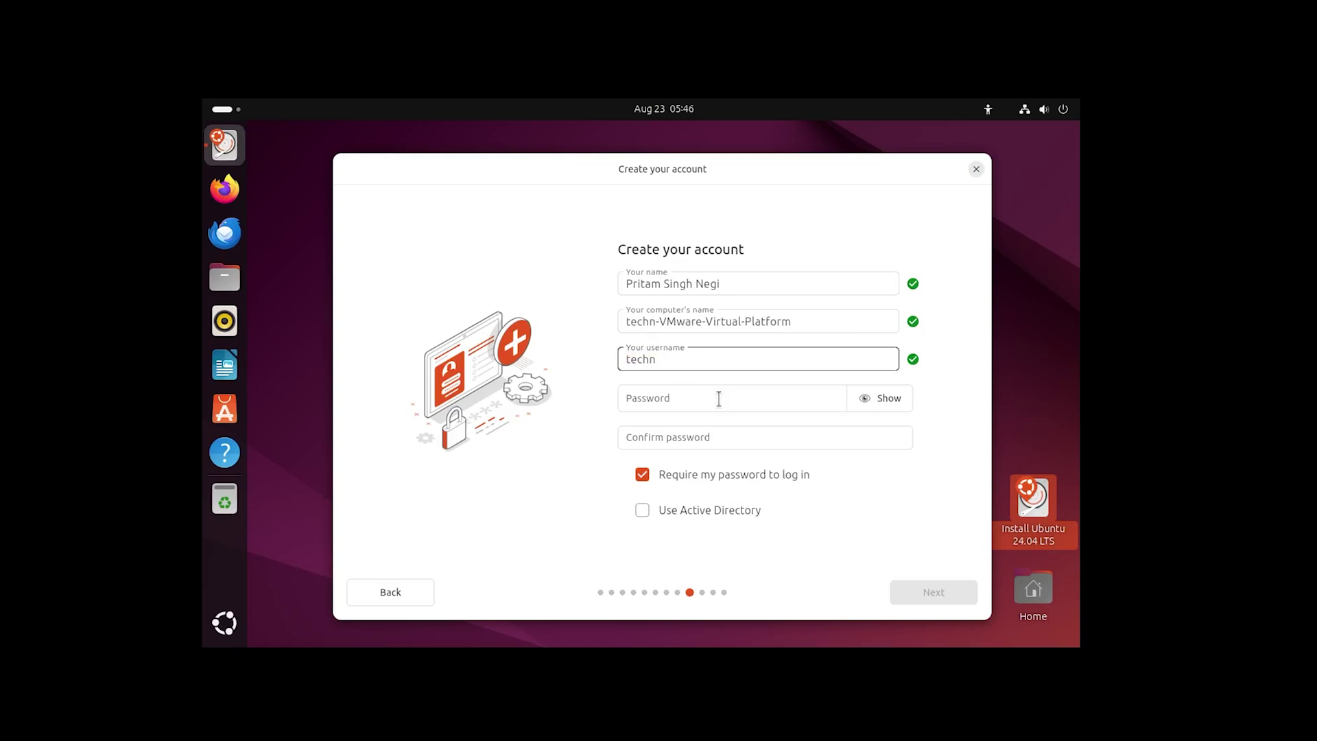
{"action": "type", "text": "oholic"}
{"action": "left_click", "coordinate": [714, 388]}
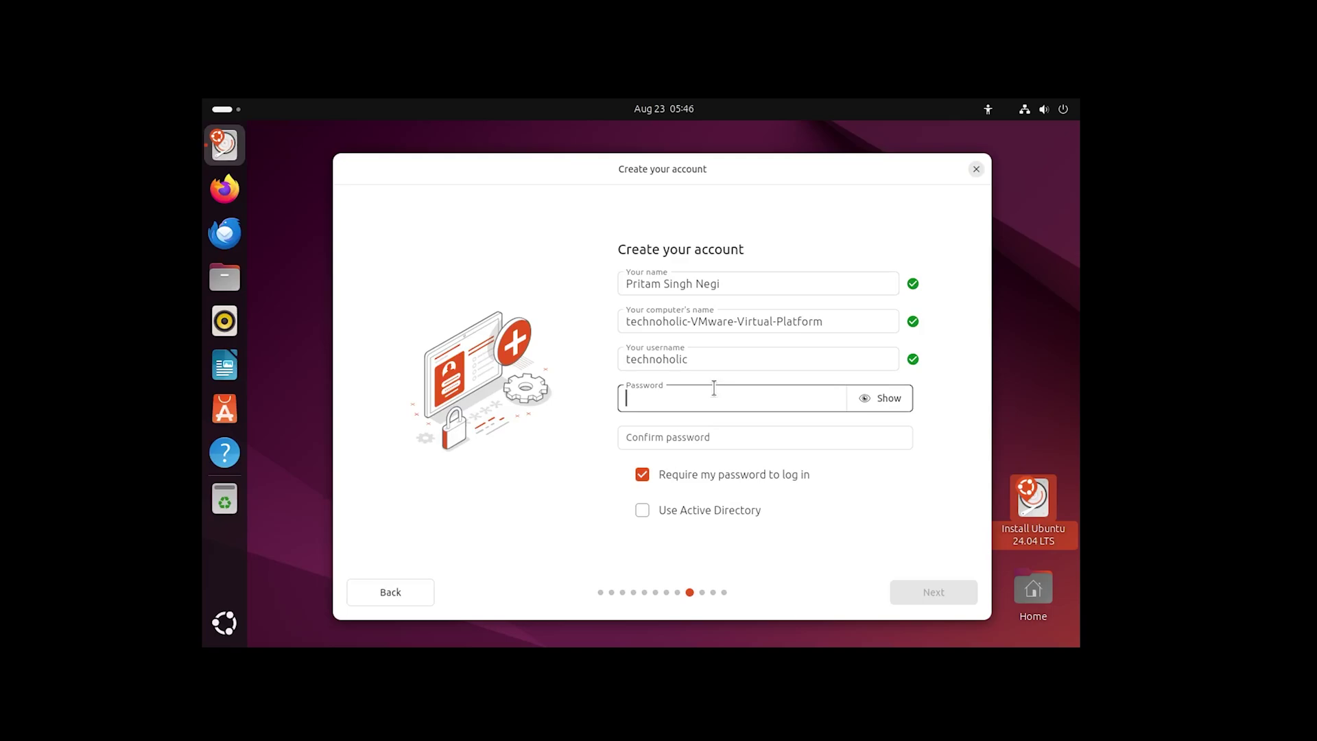
{"action": "type", "text": "1234"}
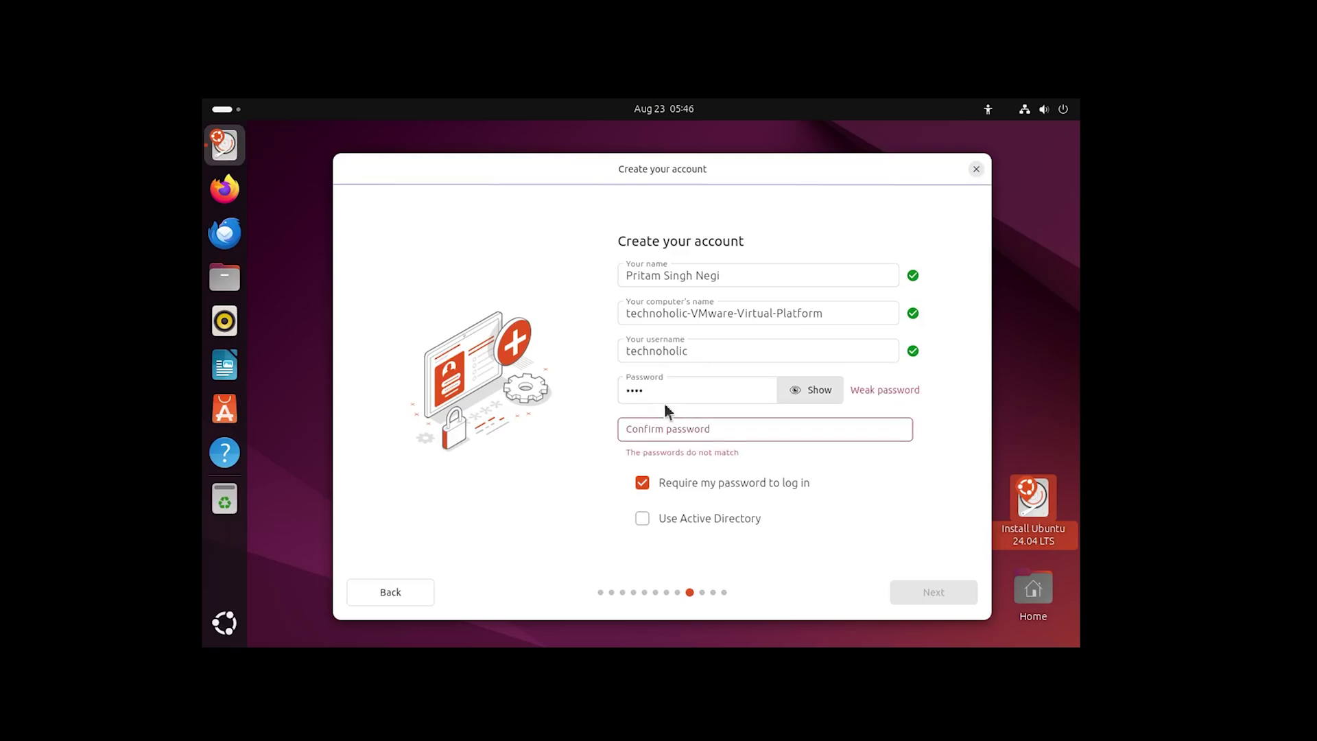
{"action": "key", "text": "Tab"}
{"action": "type", "text": "1234"}
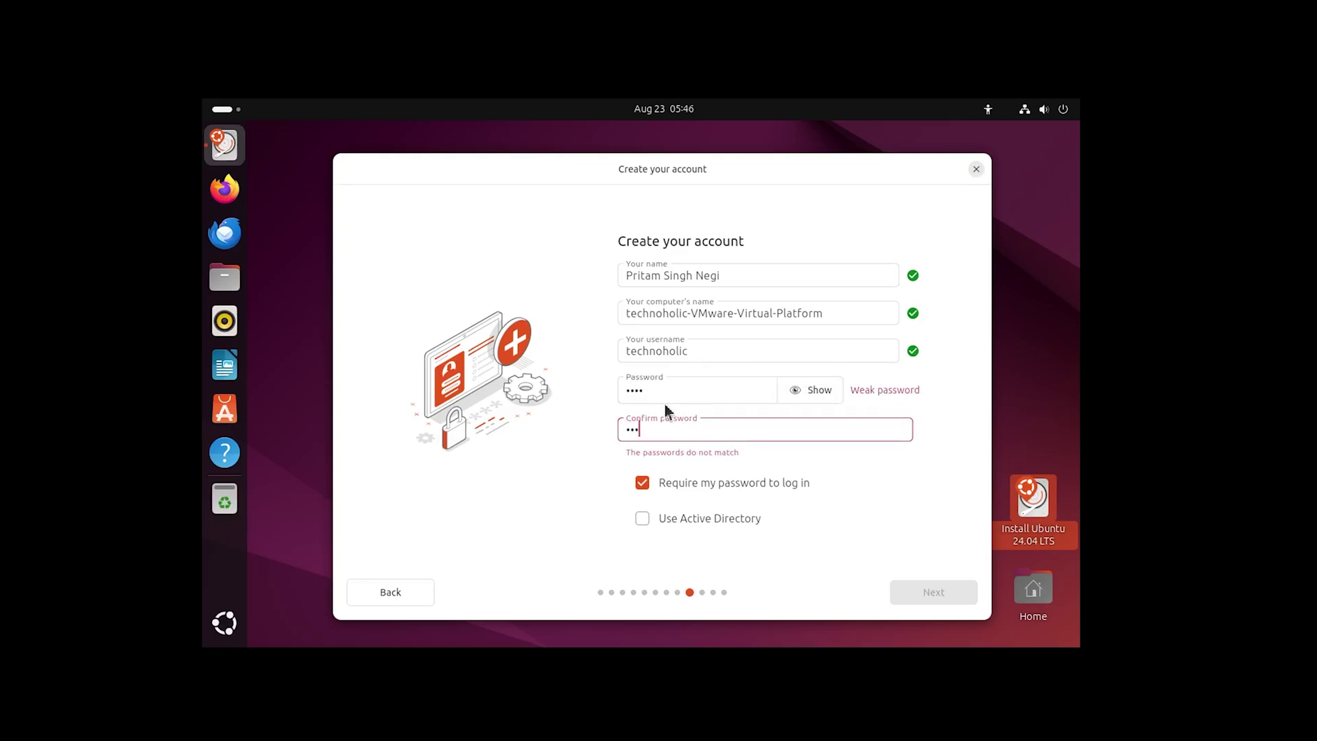
{"action": "left_click", "coordinate": [951, 593]}
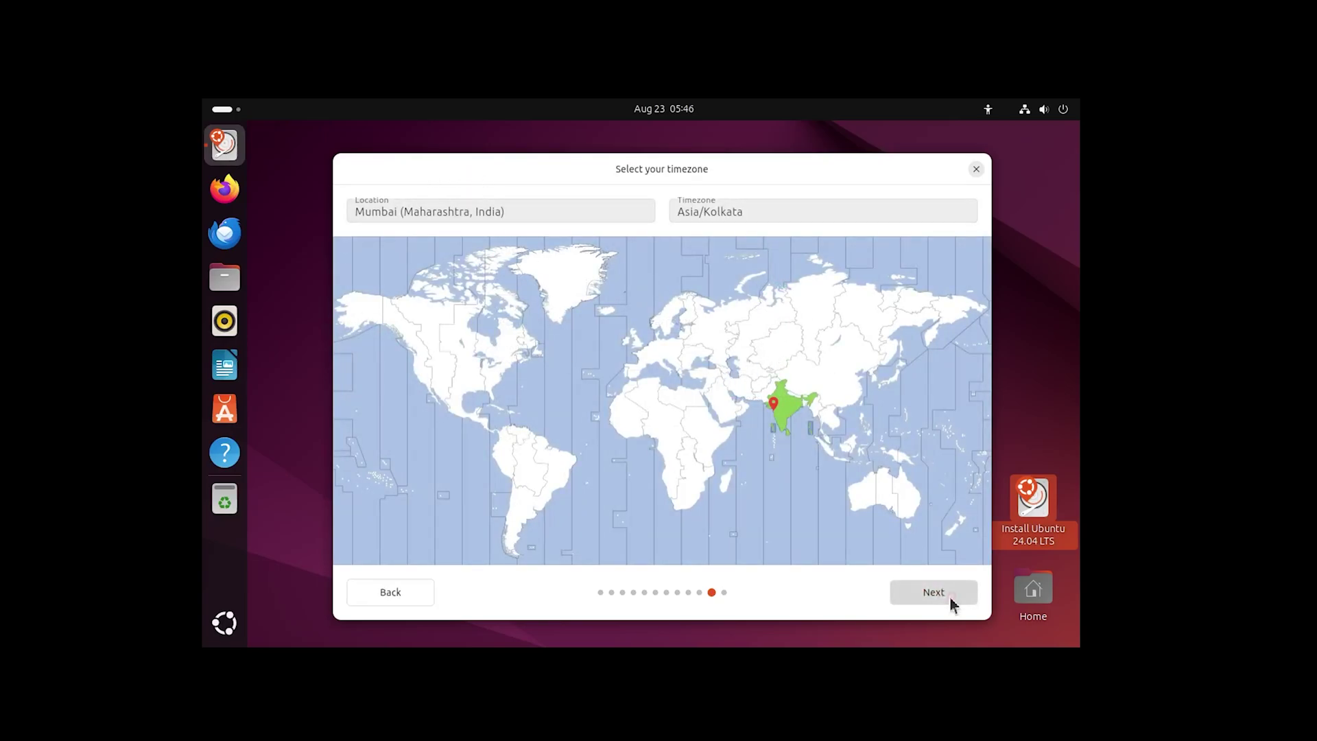
Accept the Asia/Kolkata timezone and start installing Ubuntu 24.04 LTS to the disk
{"action": "left_click", "coordinate": [948, 594]}
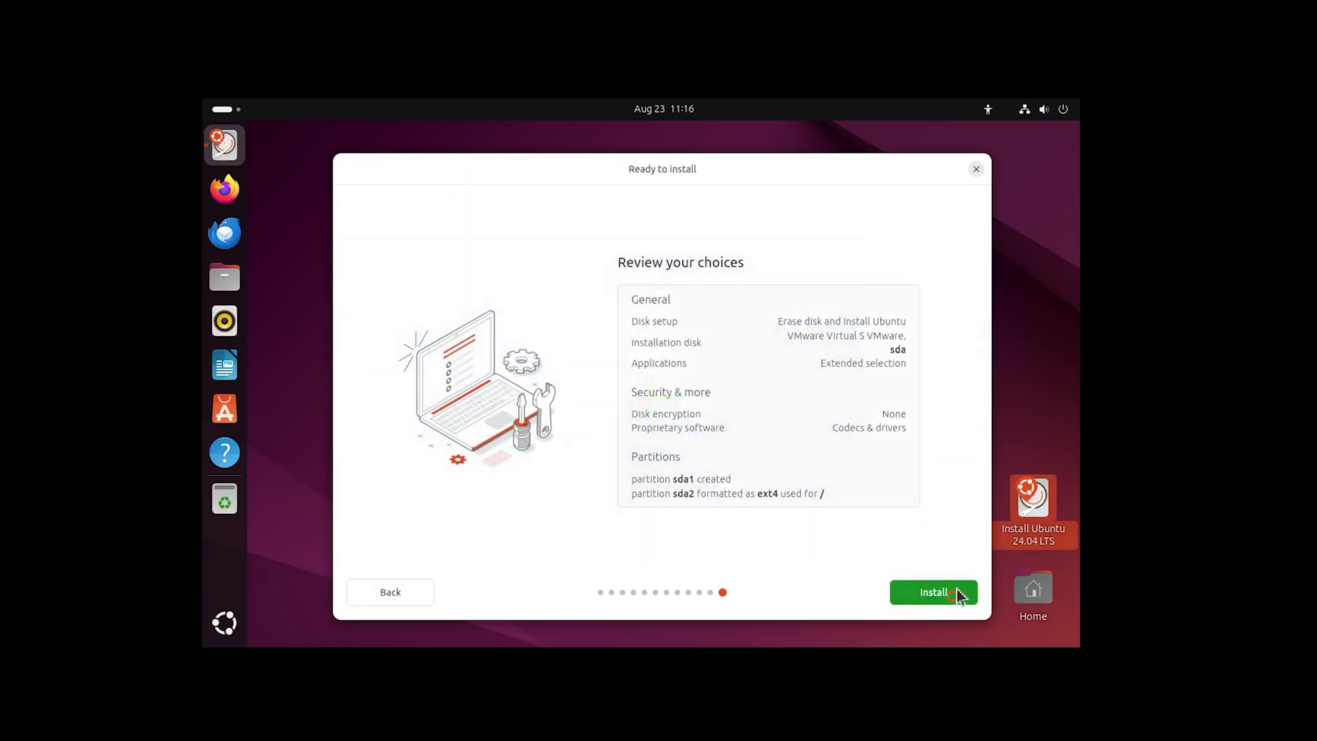
{"action": "left_click", "coordinate": [958, 592]}
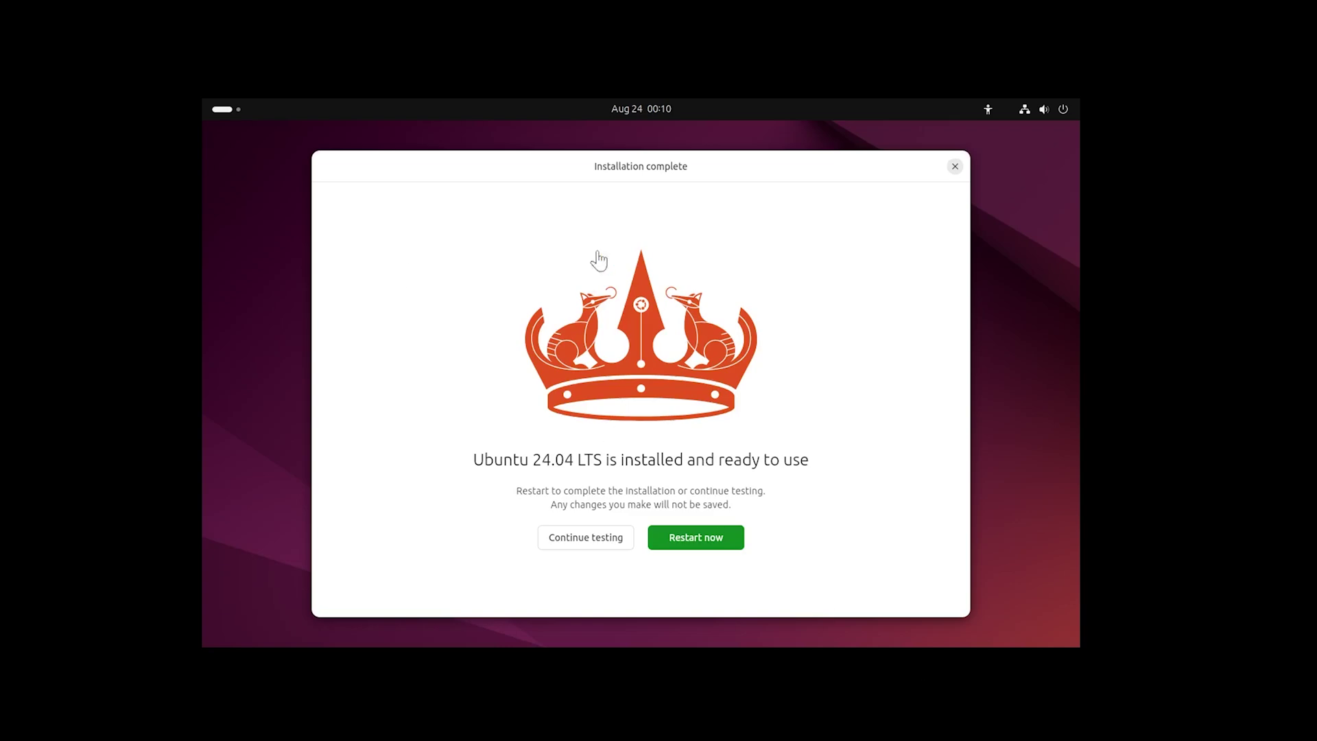
Restart into the installed Ubuntu and sign in with the account password
{"action": "left_click", "coordinate": [708, 547]}
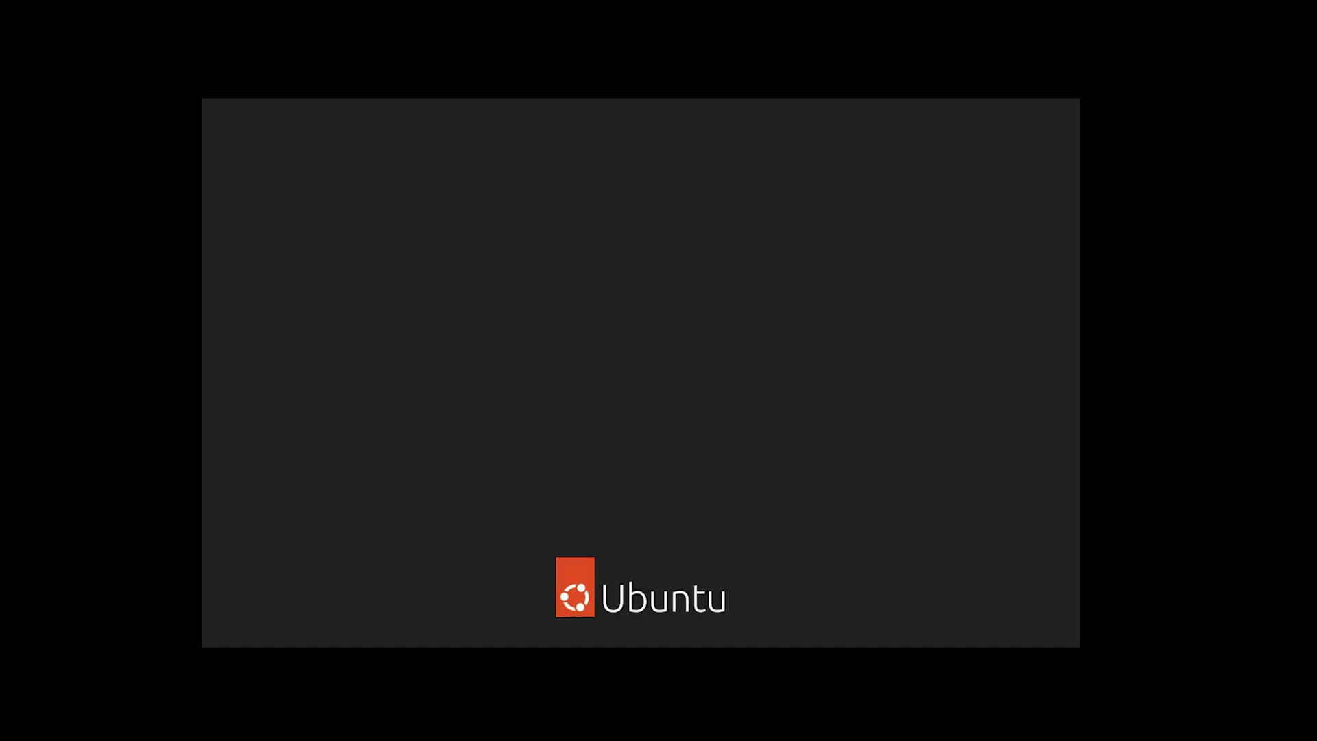
{"action": "key", "text": "Return"}
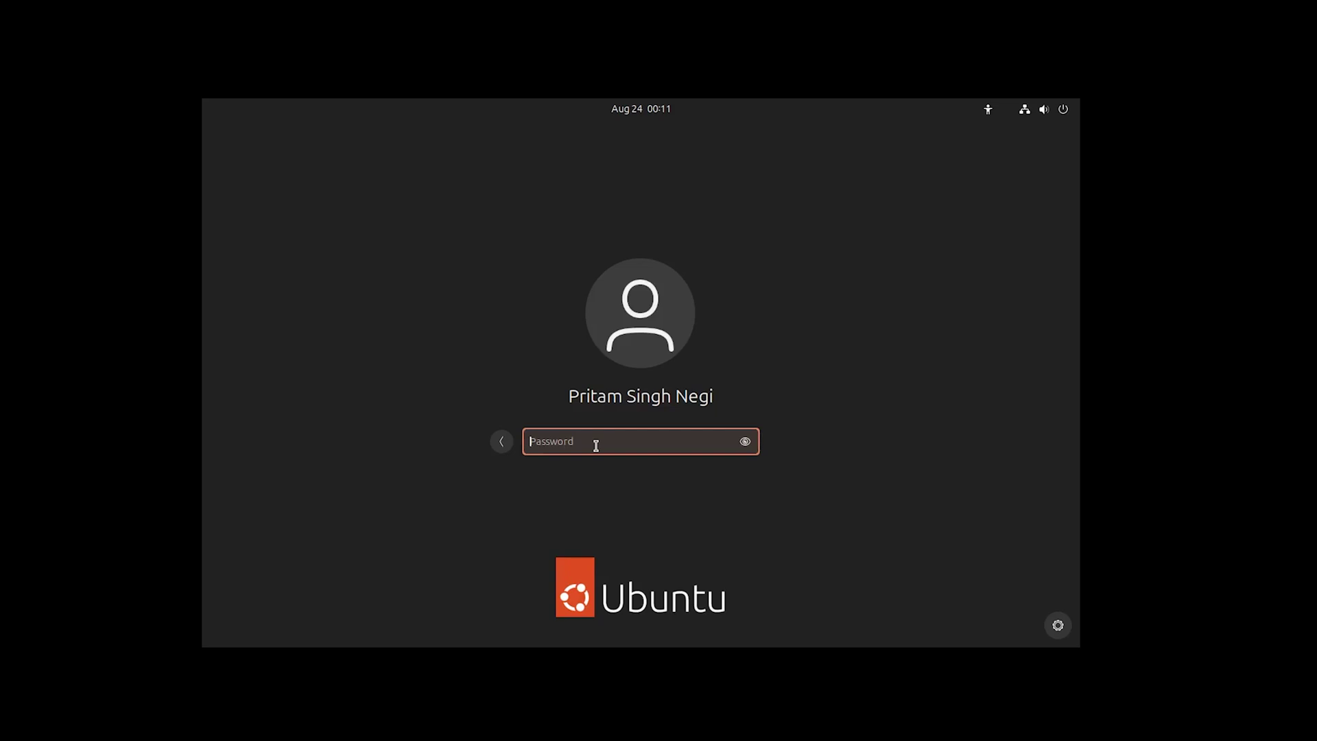
{"action": "type", "text": "****"}
{"action": "key", "text": "Return"}
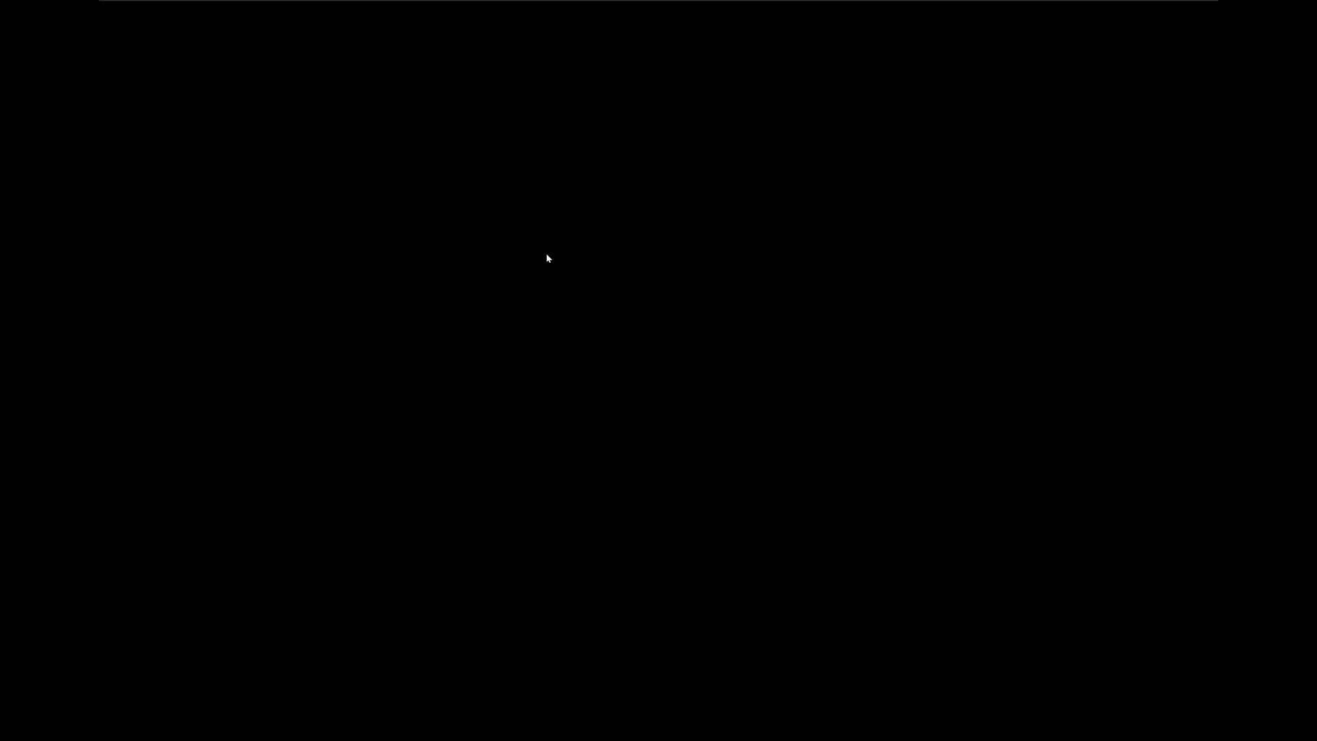
Power off and close the Ubuntu 64-bit VM, exiting full screen and dismissing the busy notice
{"action": "mouse_move", "coordinate": [420, 4]}
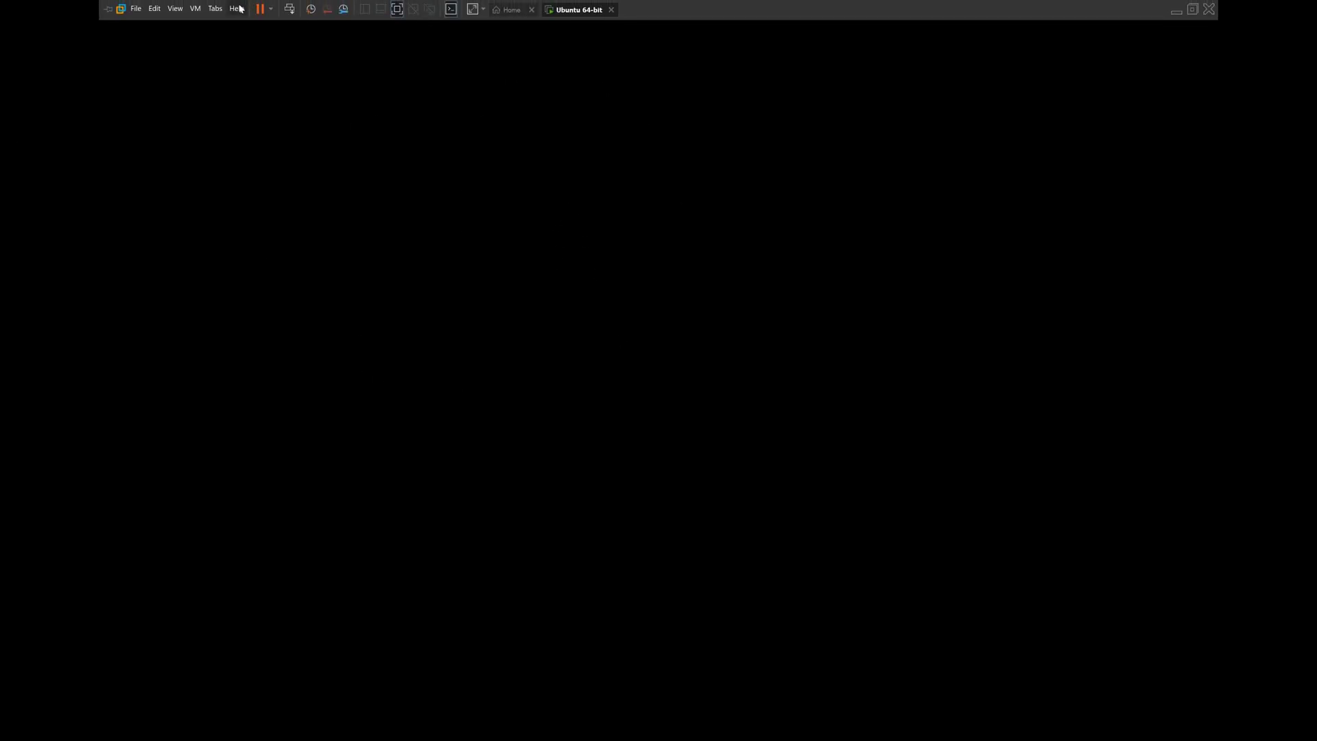
{"action": "left_click", "coordinate": [611, 10]}
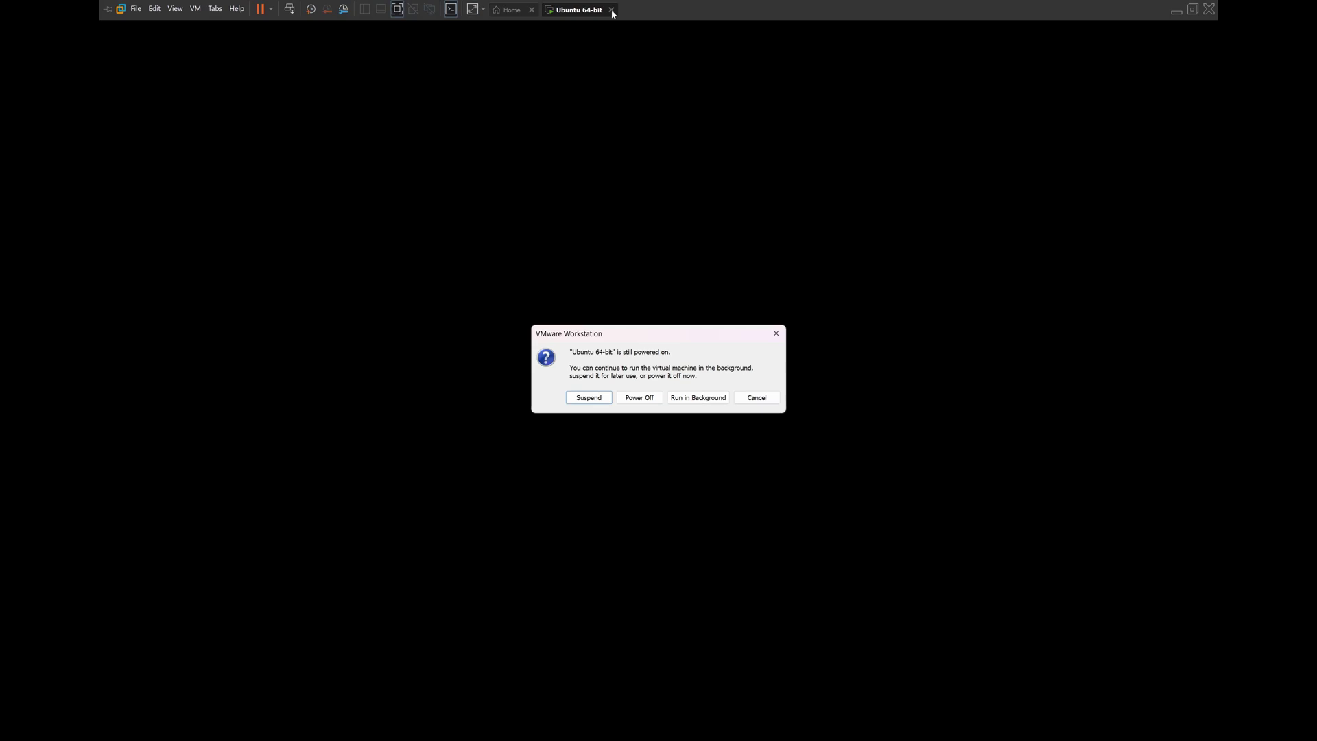
{"action": "left_click", "coordinate": [637, 399]}
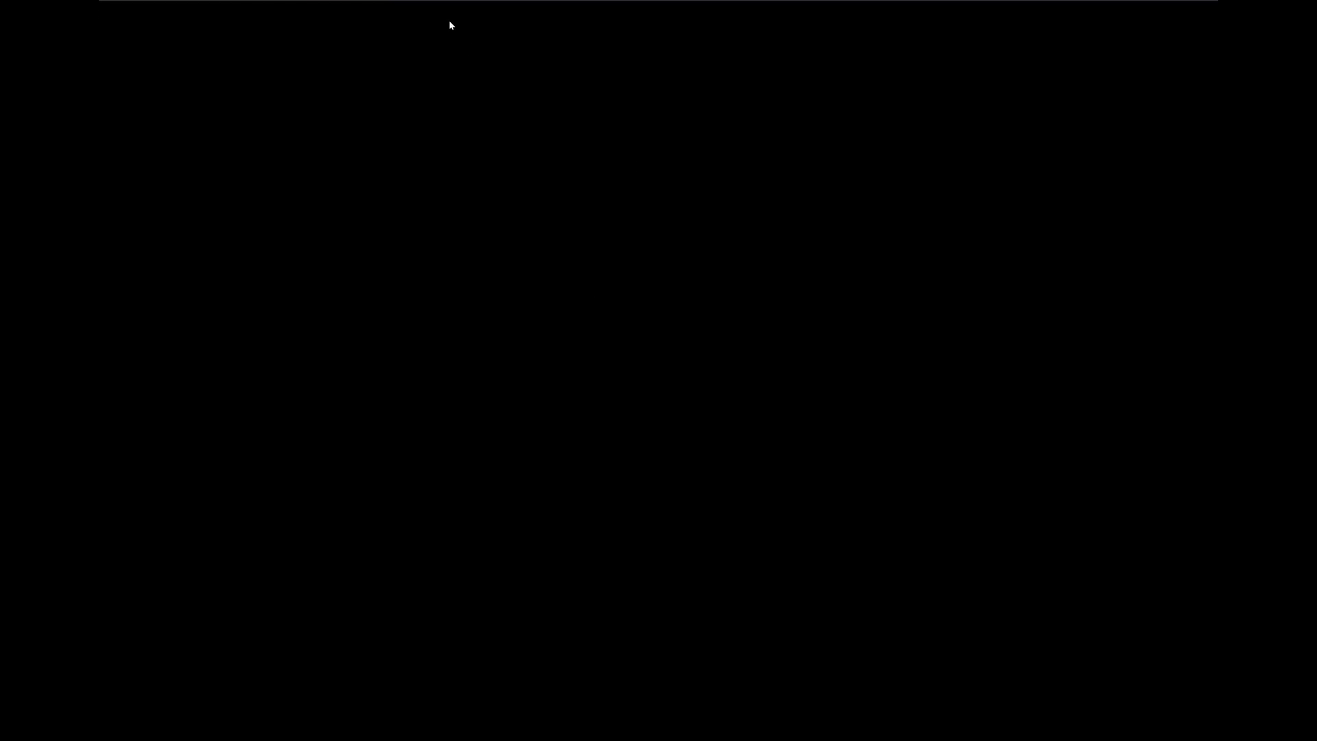
{"action": "mouse_move", "coordinate": [500, 3]}
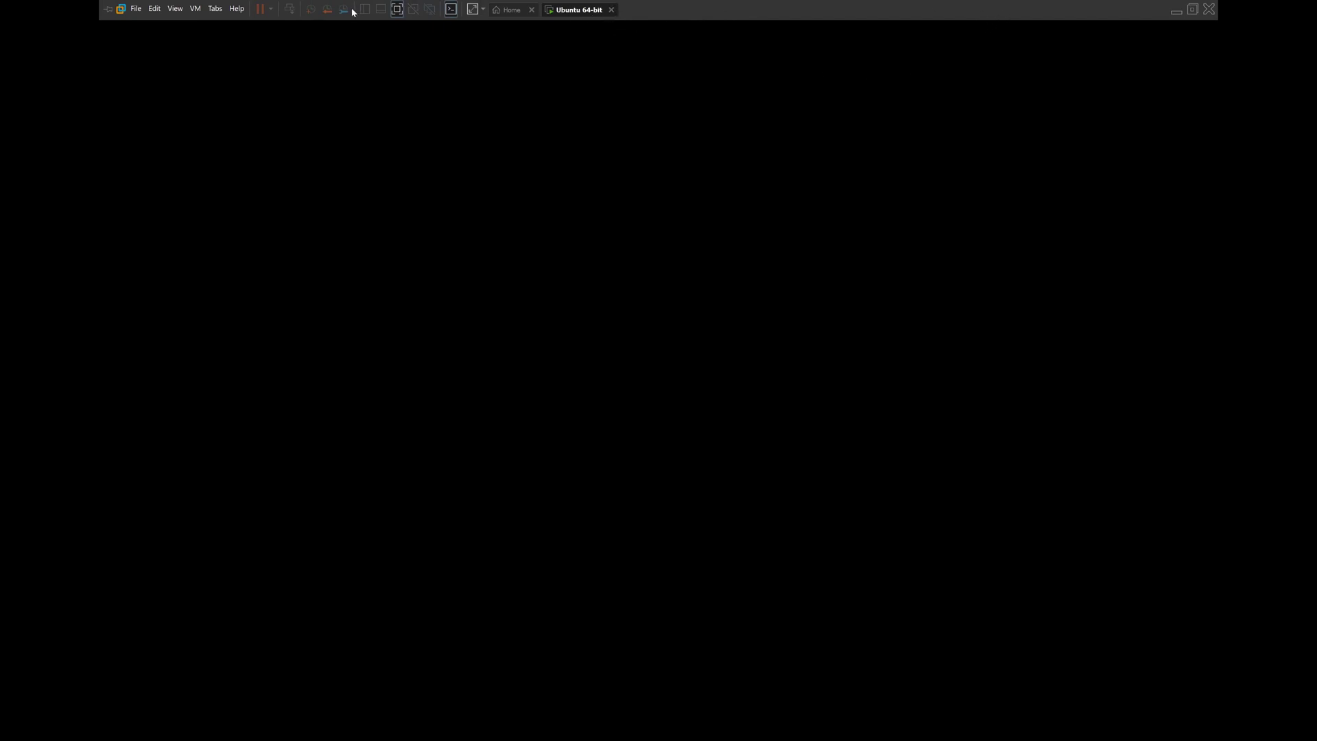
{"action": "left_click", "coordinate": [1209, 9]}
{"action": "left_click", "coordinate": [731, 375]}
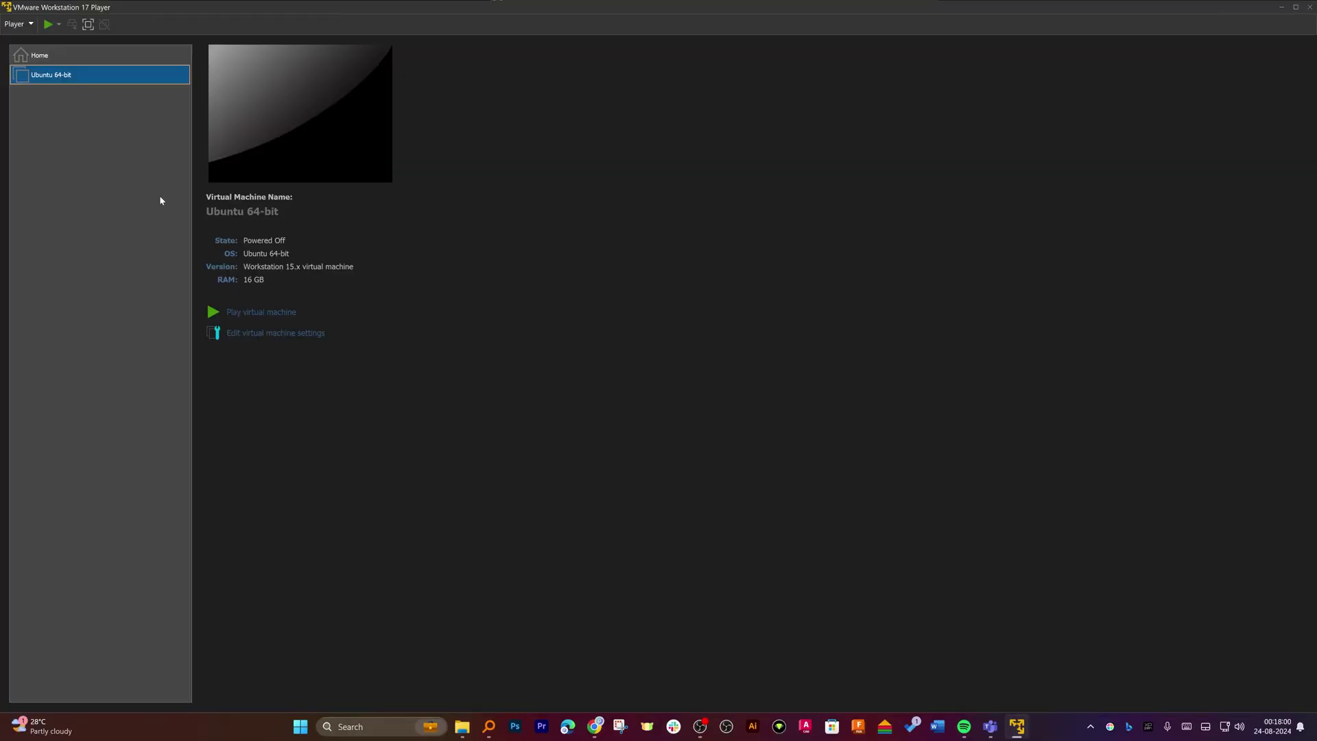
Uncheck Accelerate 3D graphics in the Ubuntu 64-bit VM's Display settings
{"action": "left_click", "coordinate": [144, 430]}
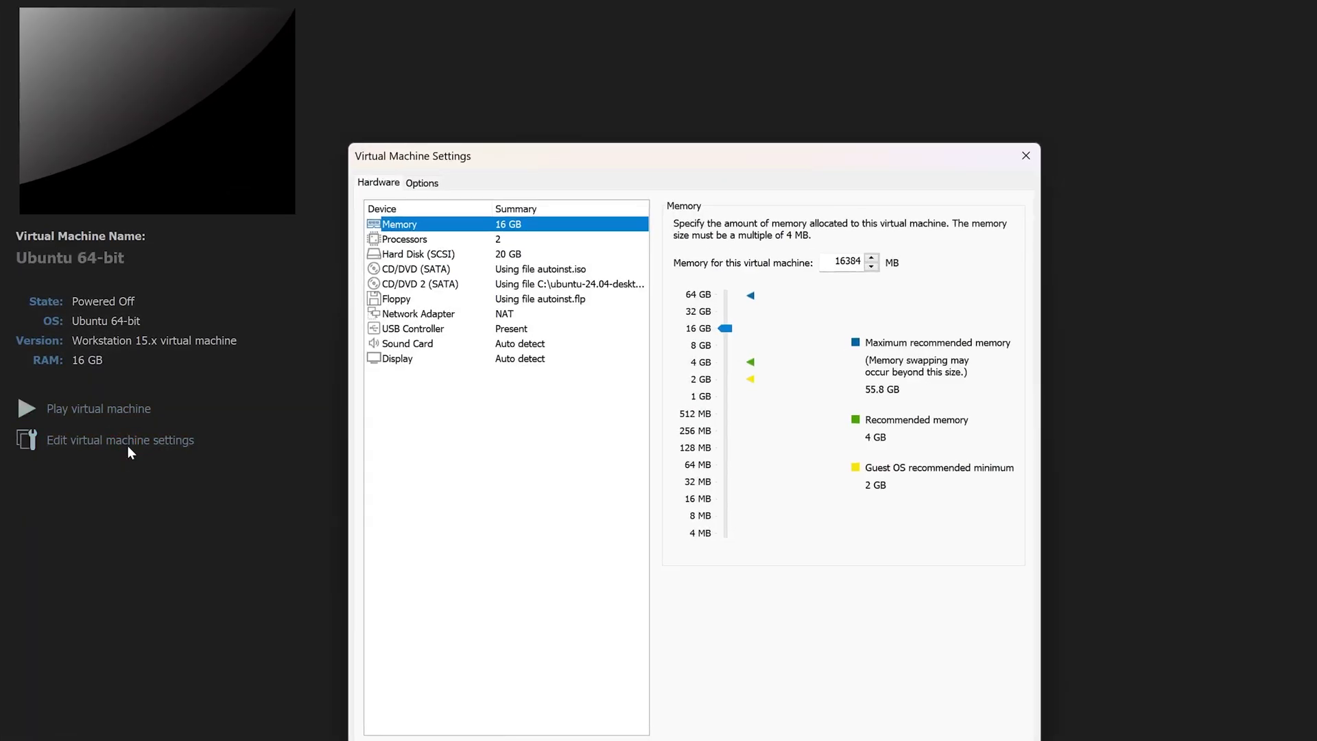
{"action": "left_click", "coordinate": [398, 359]}
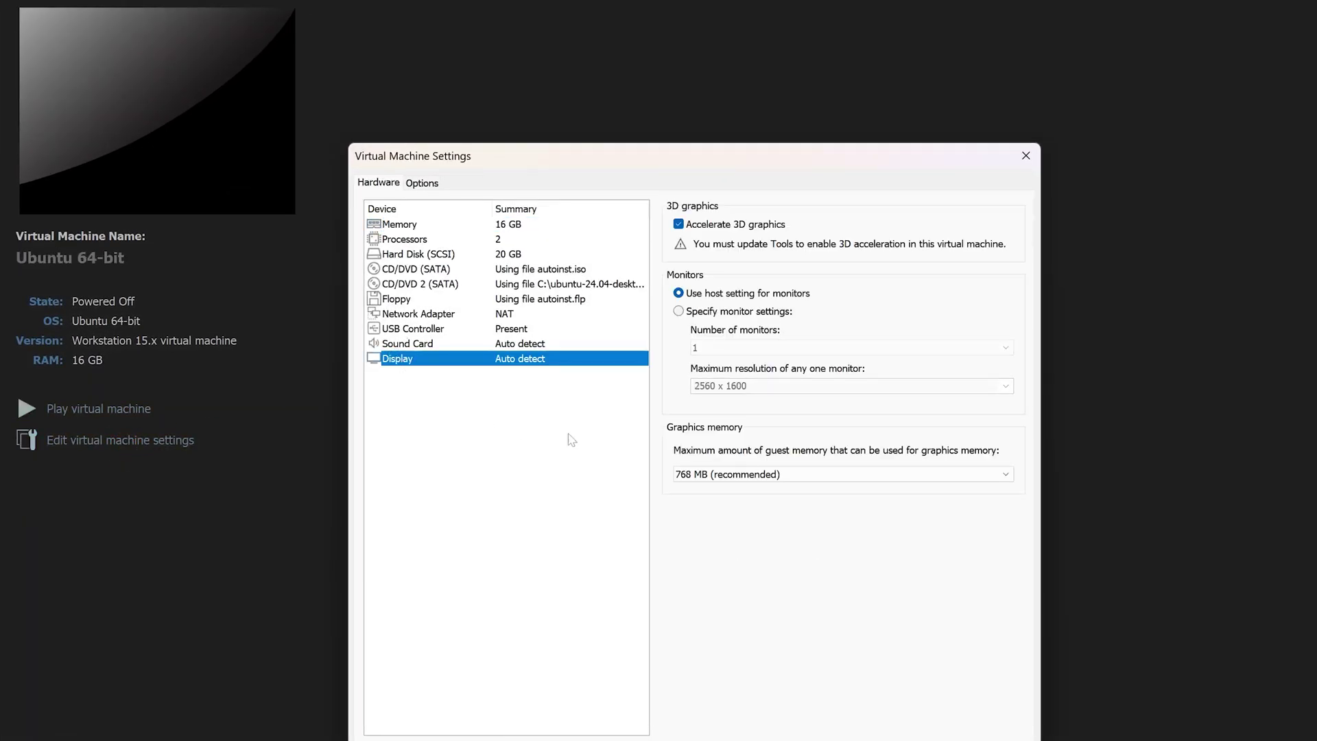
{"action": "left_click", "coordinate": [681, 225]}
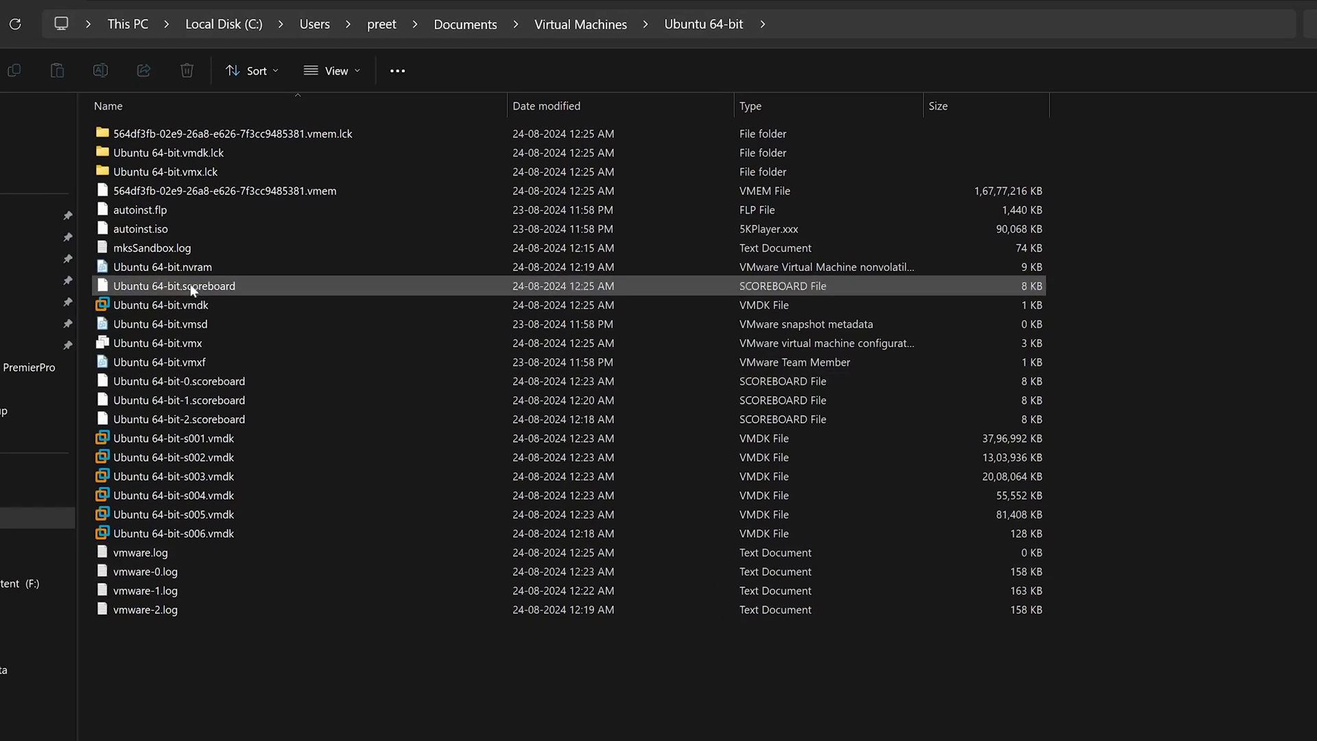
Open Ubuntu 64-bit.vmx in Notepad through the Open with menu
{"action": "right_click", "coordinate": [340, 368]}
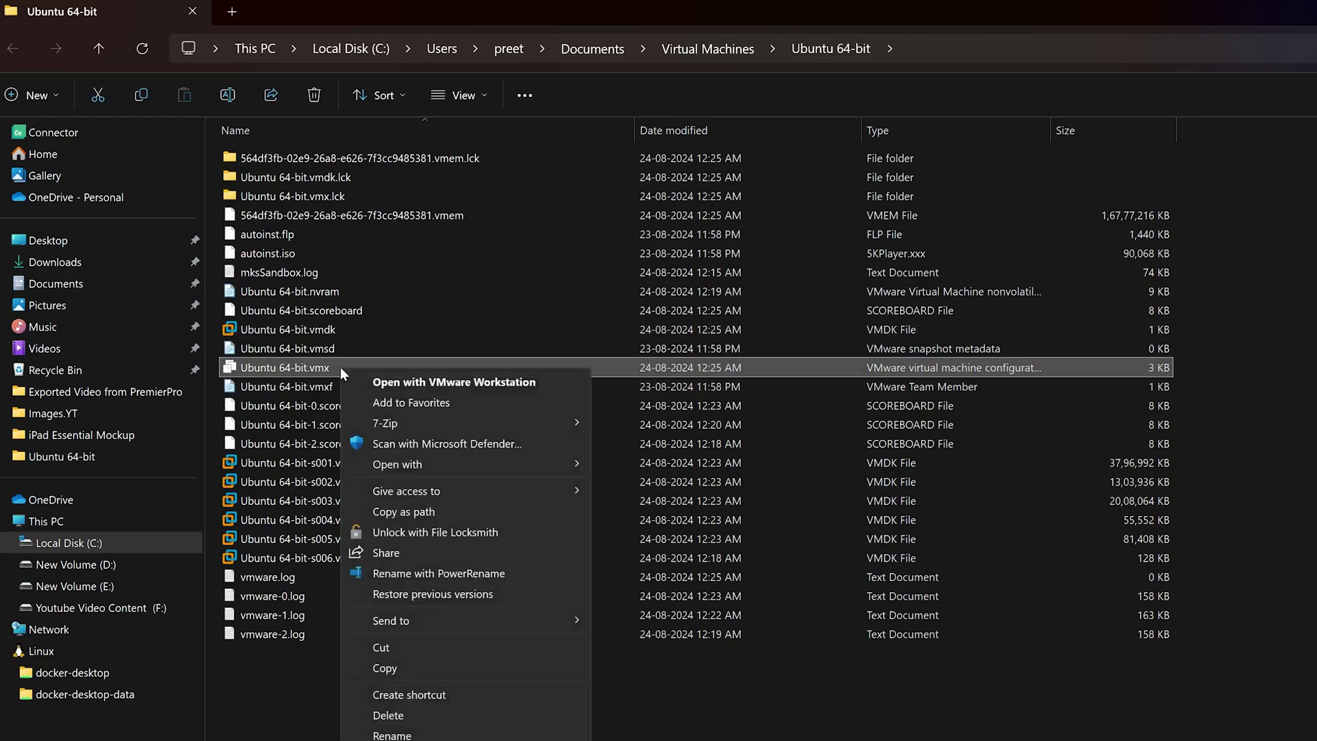
{"action": "left_click", "coordinate": [312, 375]}
{"action": "left_click", "coordinate": [390, 367]}
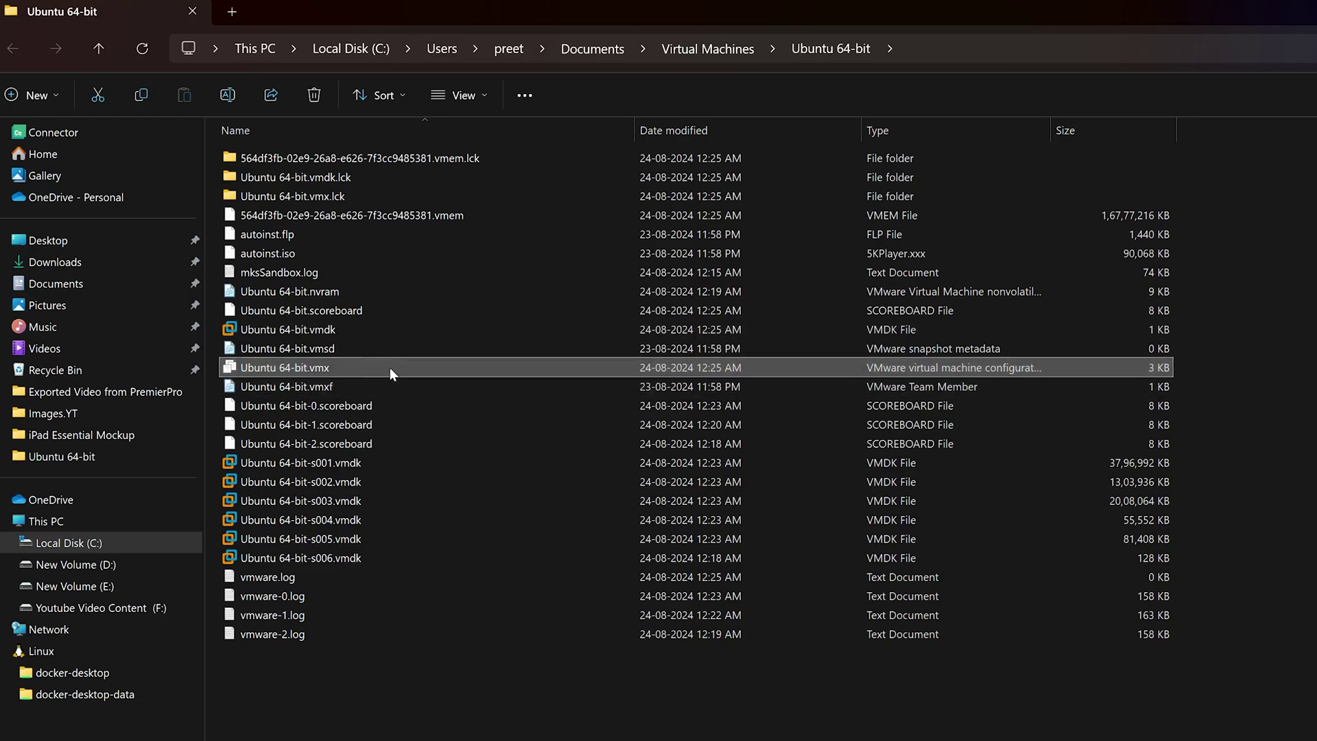
{"action": "right_click", "coordinate": [389, 368]}
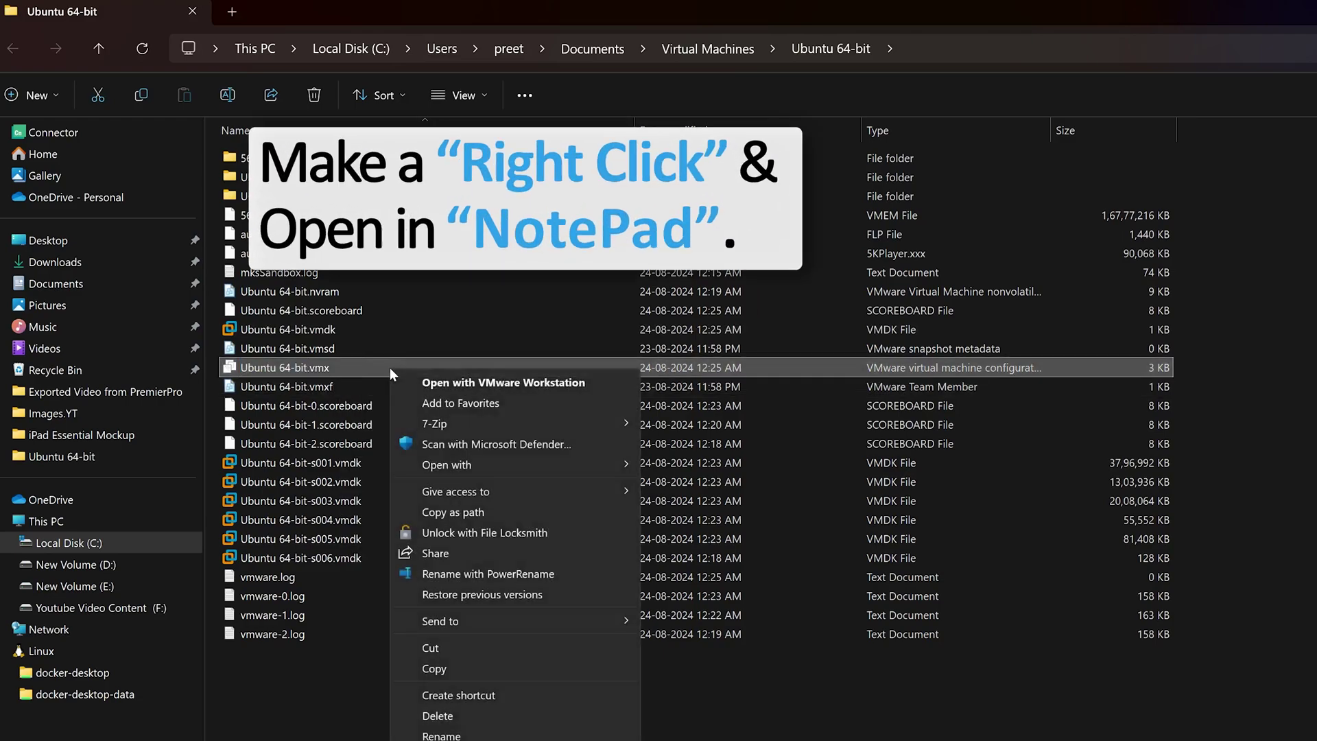
{"action": "mouse_move", "coordinate": [533, 464]}
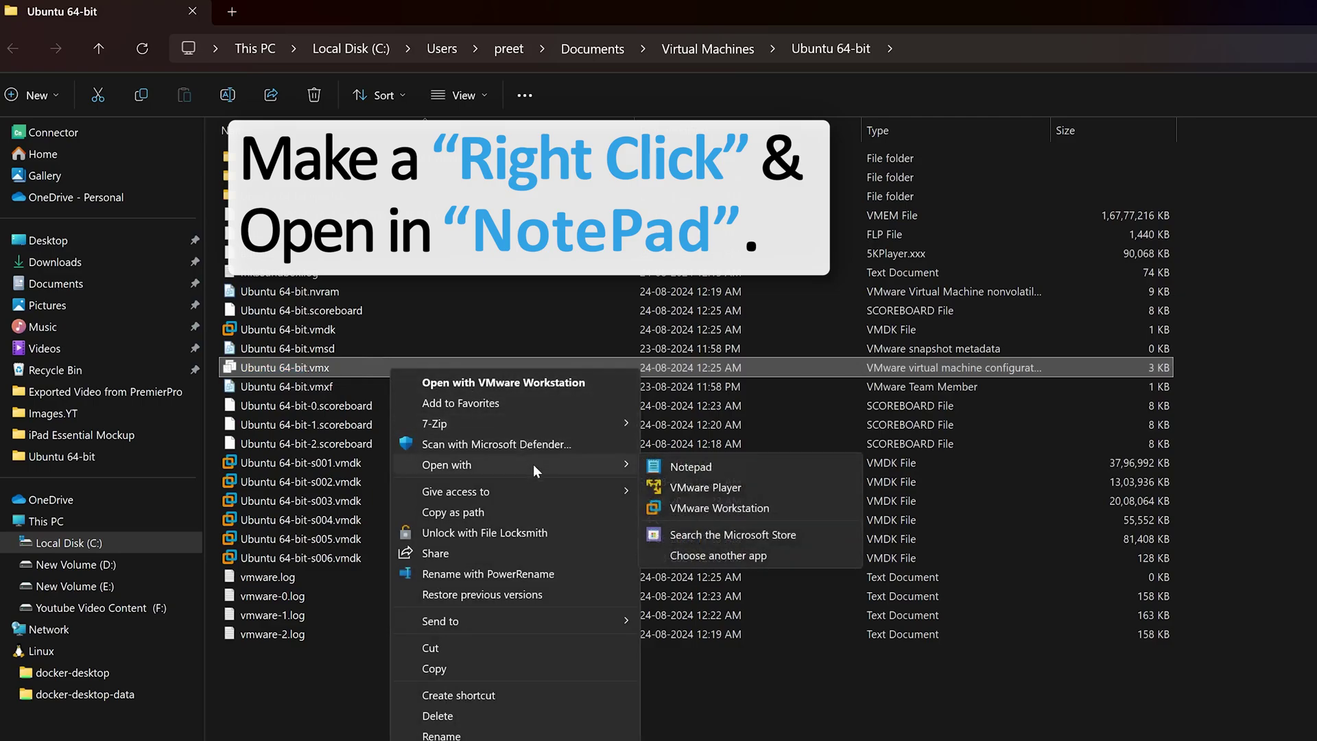
{"action": "left_click", "coordinate": [743, 474]}
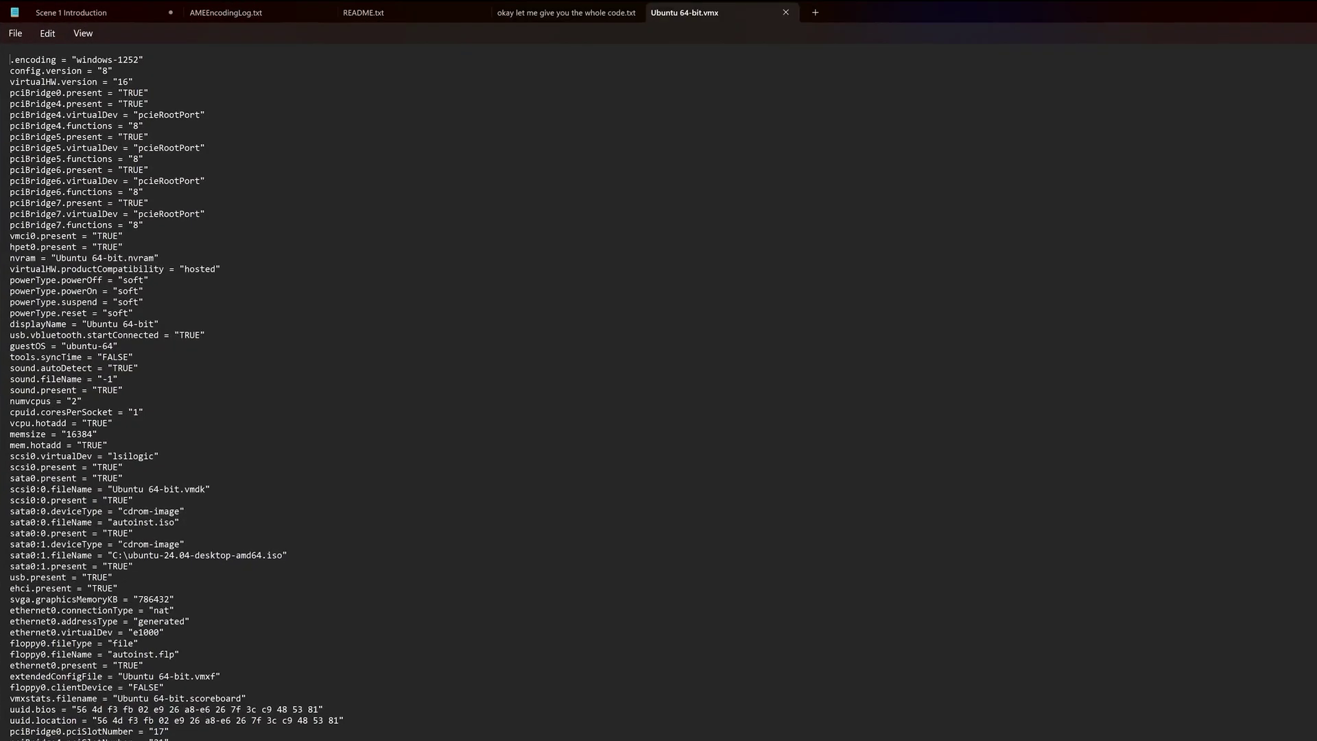
Find svga.vramSize, select its value 134217728, then close the .vmx file
{"action": "key", "text": "ctrl+f"}
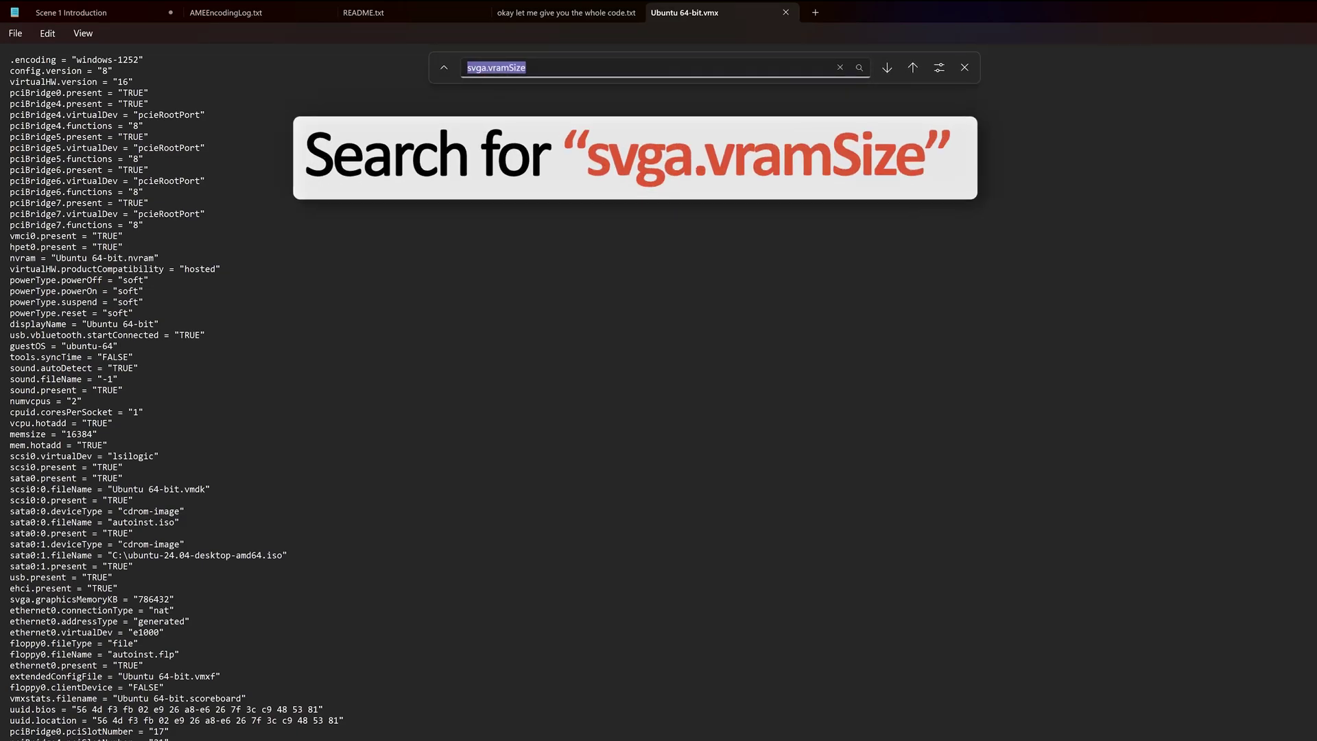
{"action": "key", "text": "Return"}
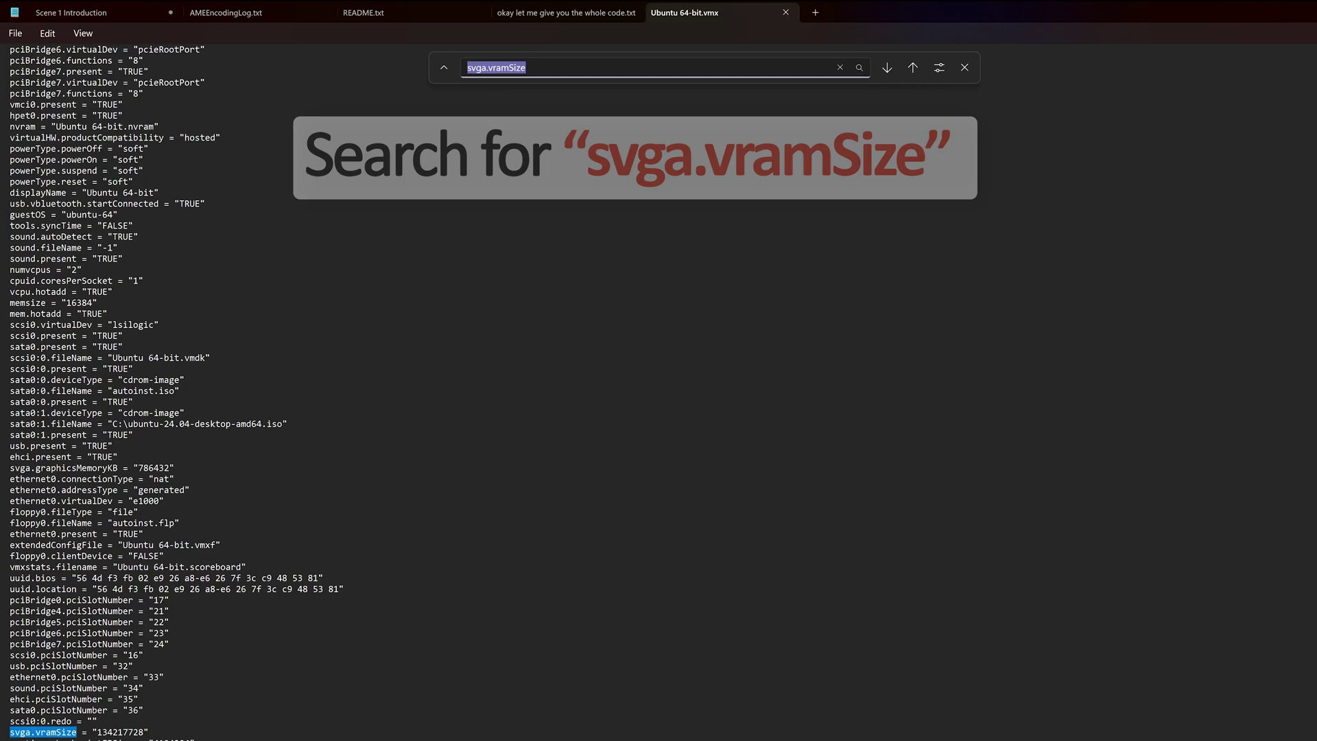
{"action": "scroll", "coordinate": [289, 574], "scroll_direction": "down", "scroll_amount": 7}
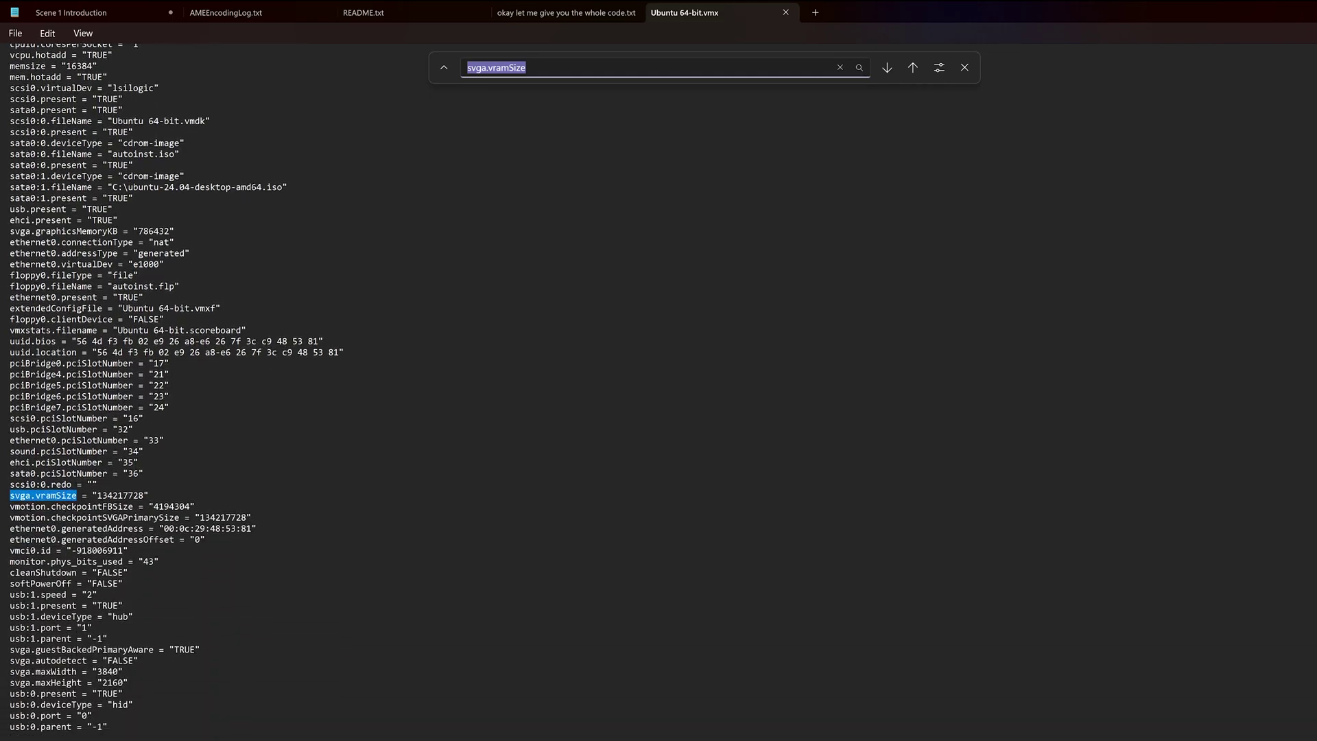
{"action": "left_click", "coordinate": [10, 735]}
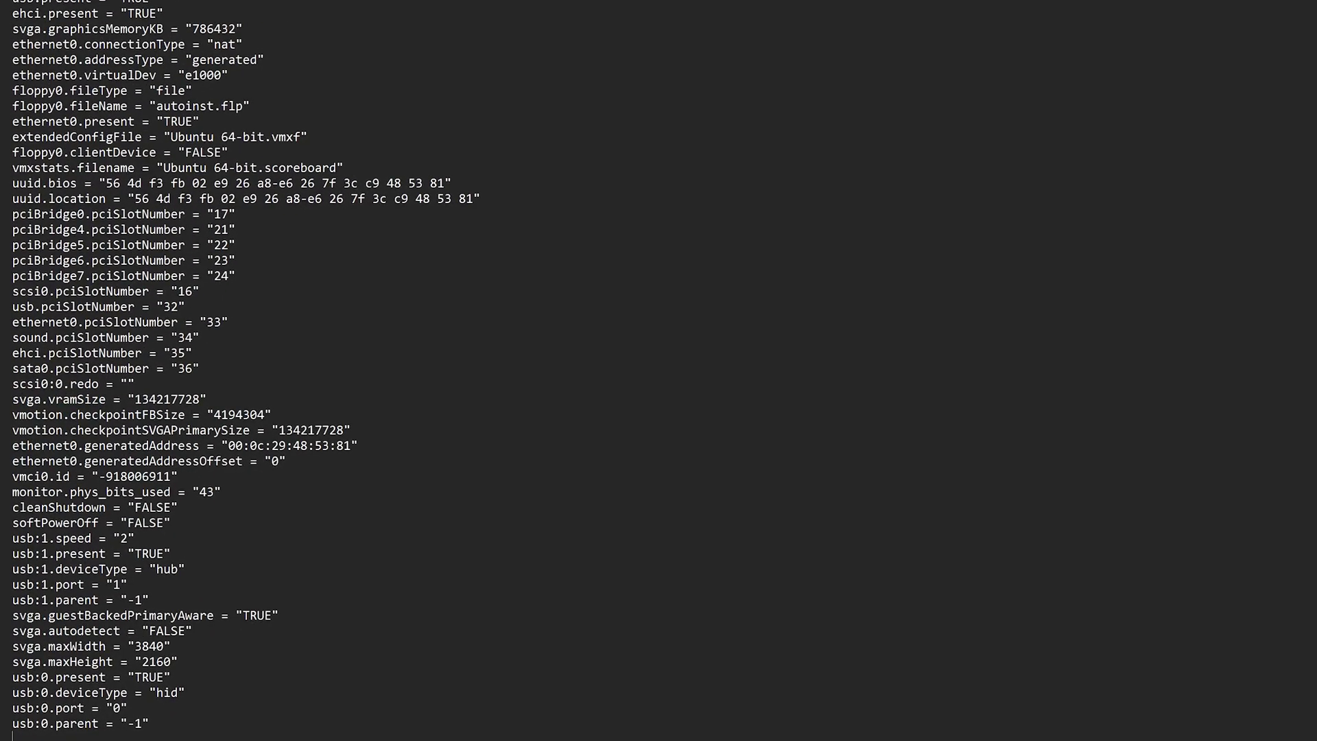
{"action": "double_click", "coordinate": [167, 400]}
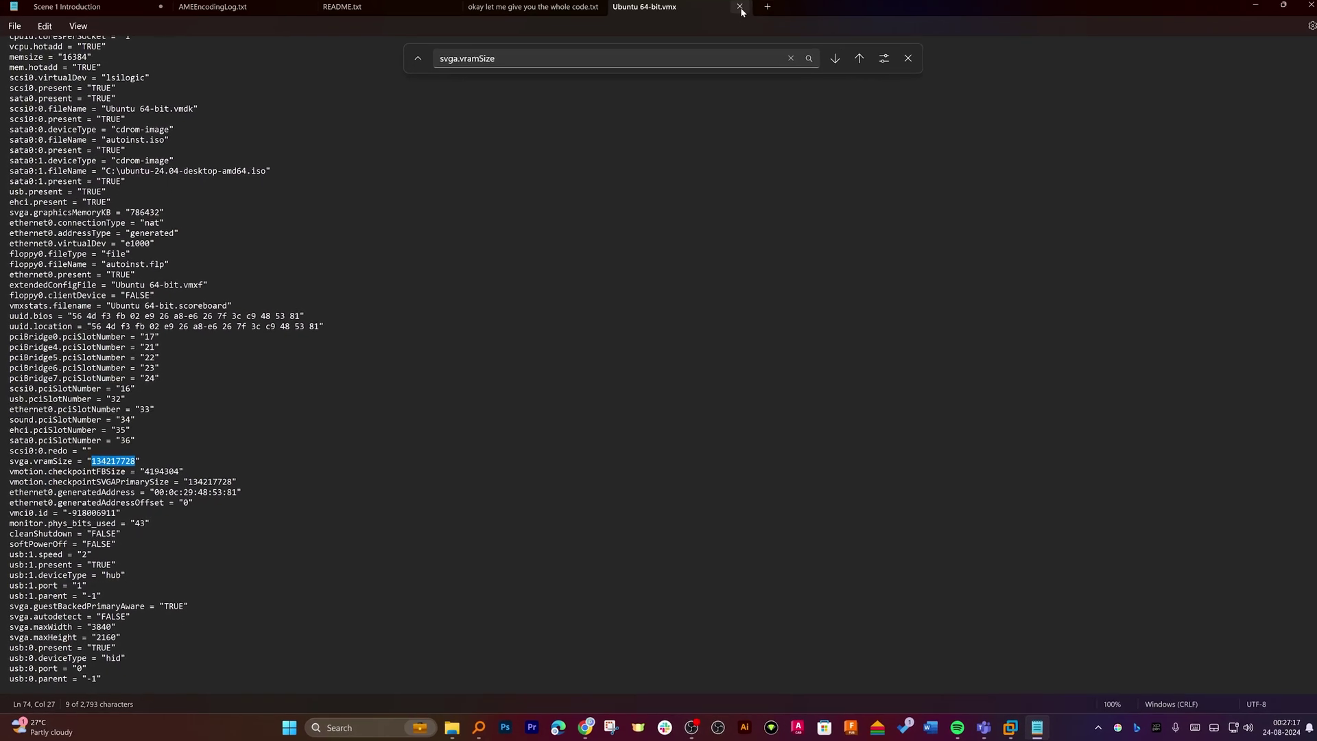
{"action": "left_click", "coordinate": [740, 7]}
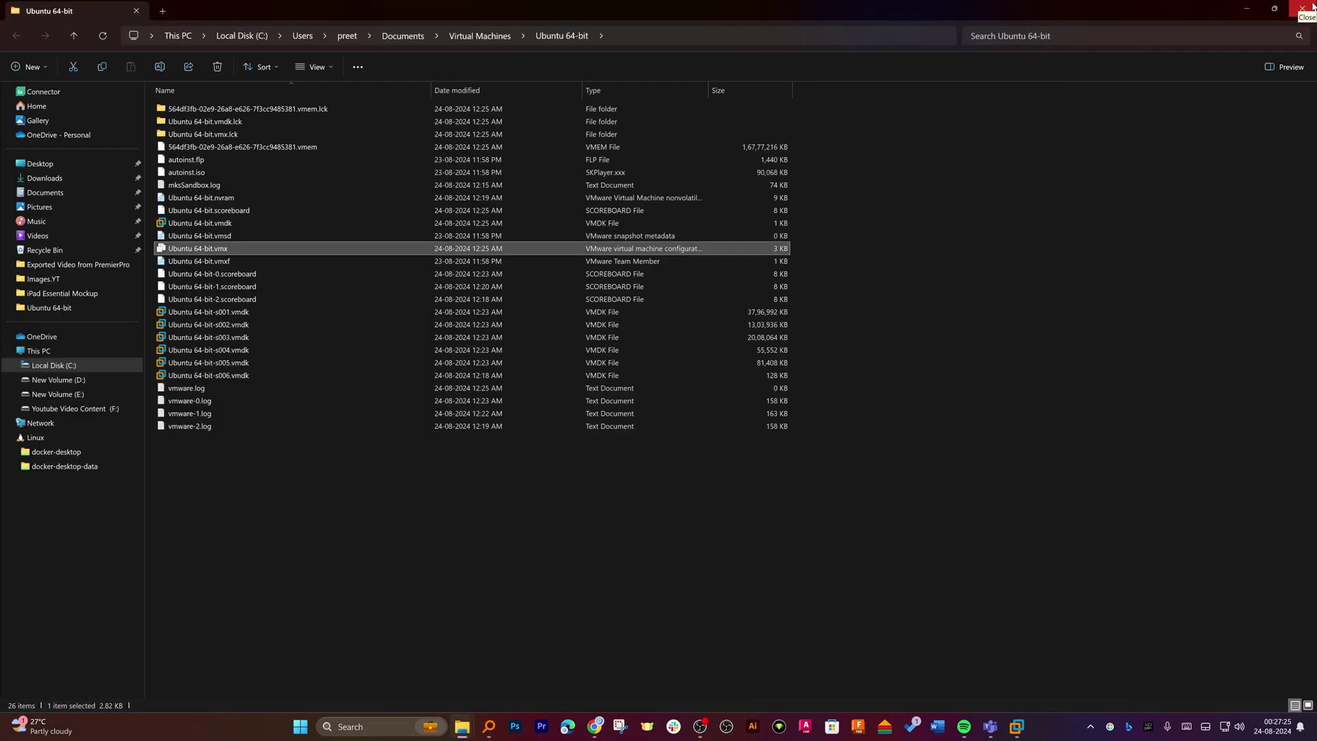
Close File Explorer and restore the Ubuntu 64-bit VM window from the taskbar
{"action": "left_click", "coordinate": [1311, 7]}
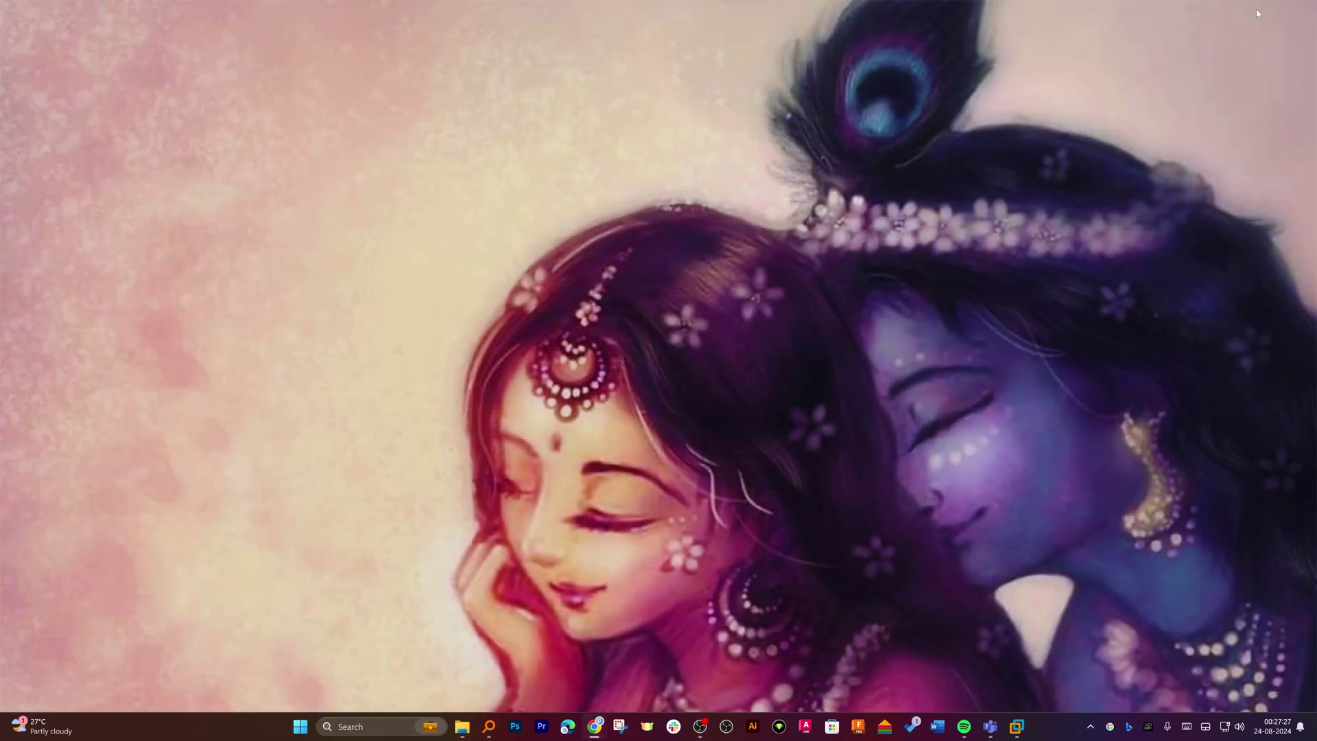
{"action": "mouse_move", "coordinate": [1017, 727]}
{"action": "left_click", "coordinate": [1040, 645]}
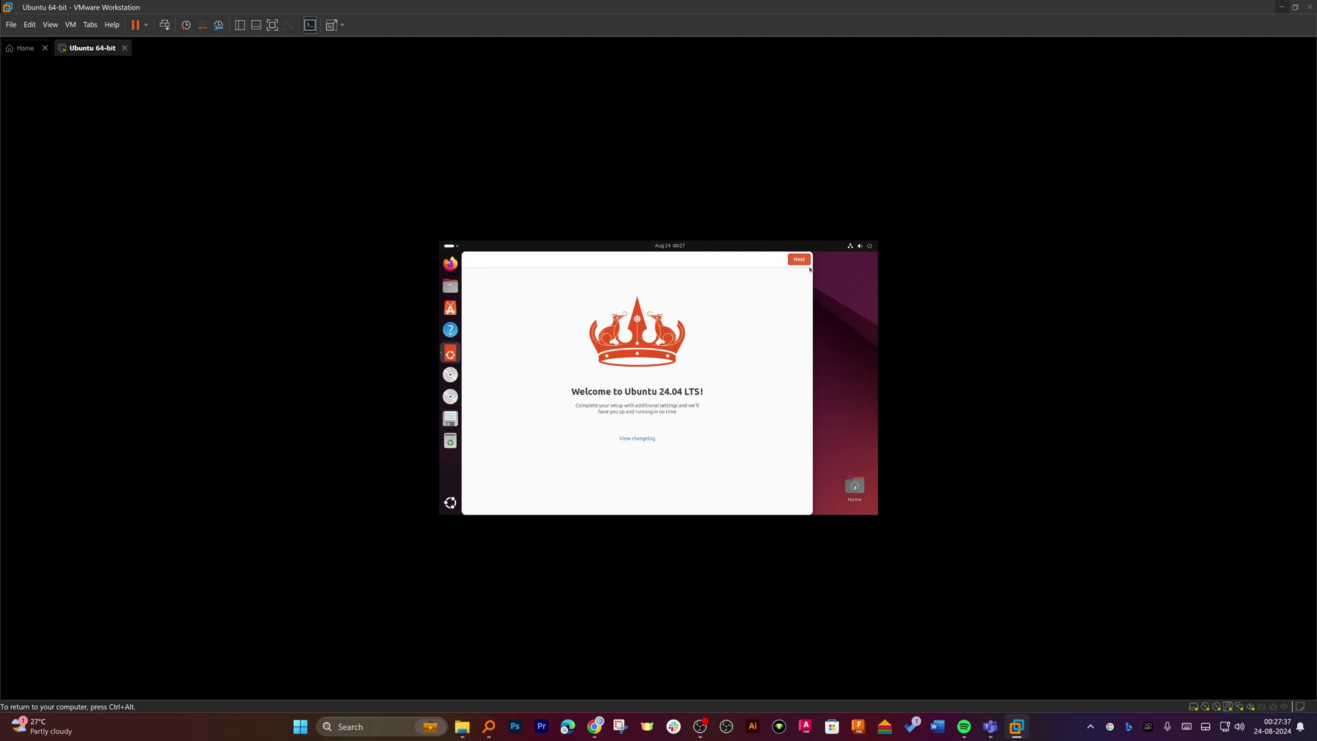
Complete the welcome wizard with Ubuntu Pro skipped and 'No, don't share system data', then launch Settings
{"action": "left_click", "coordinate": [797, 261]}
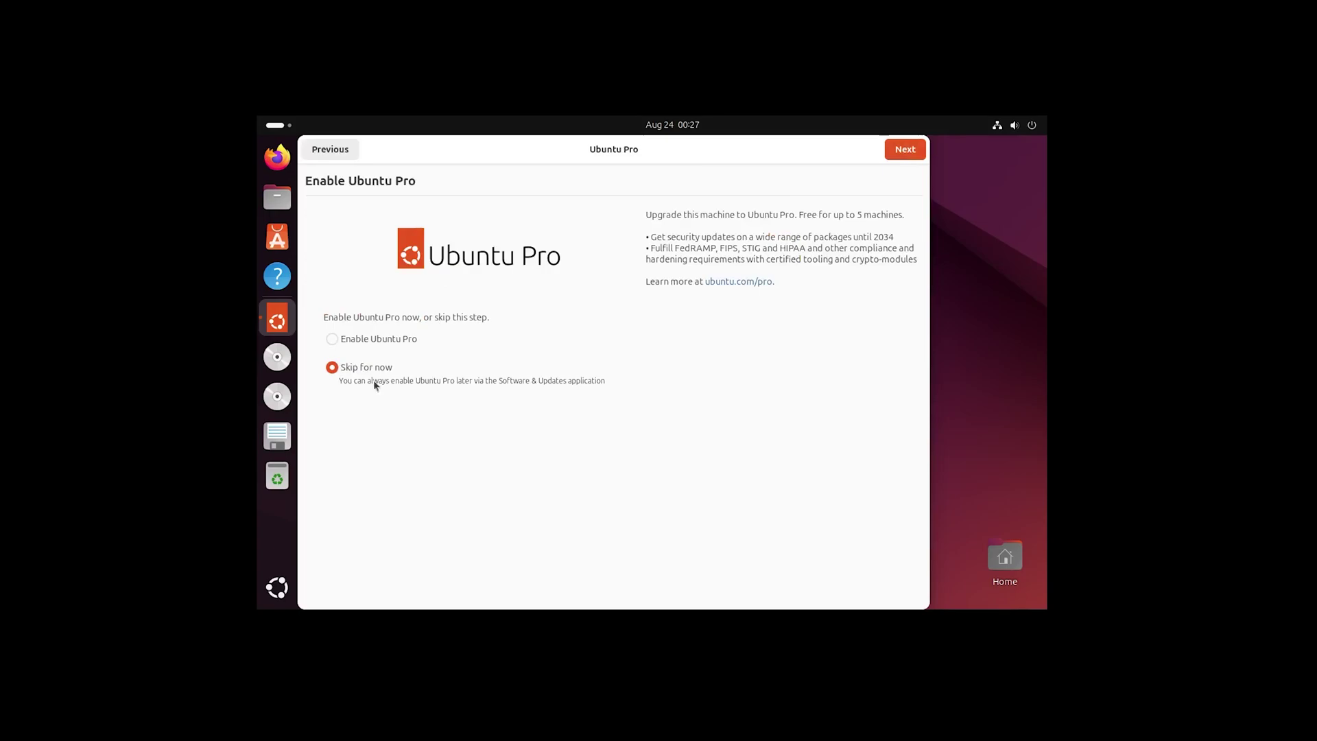
{"action": "left_click", "coordinate": [906, 151]}
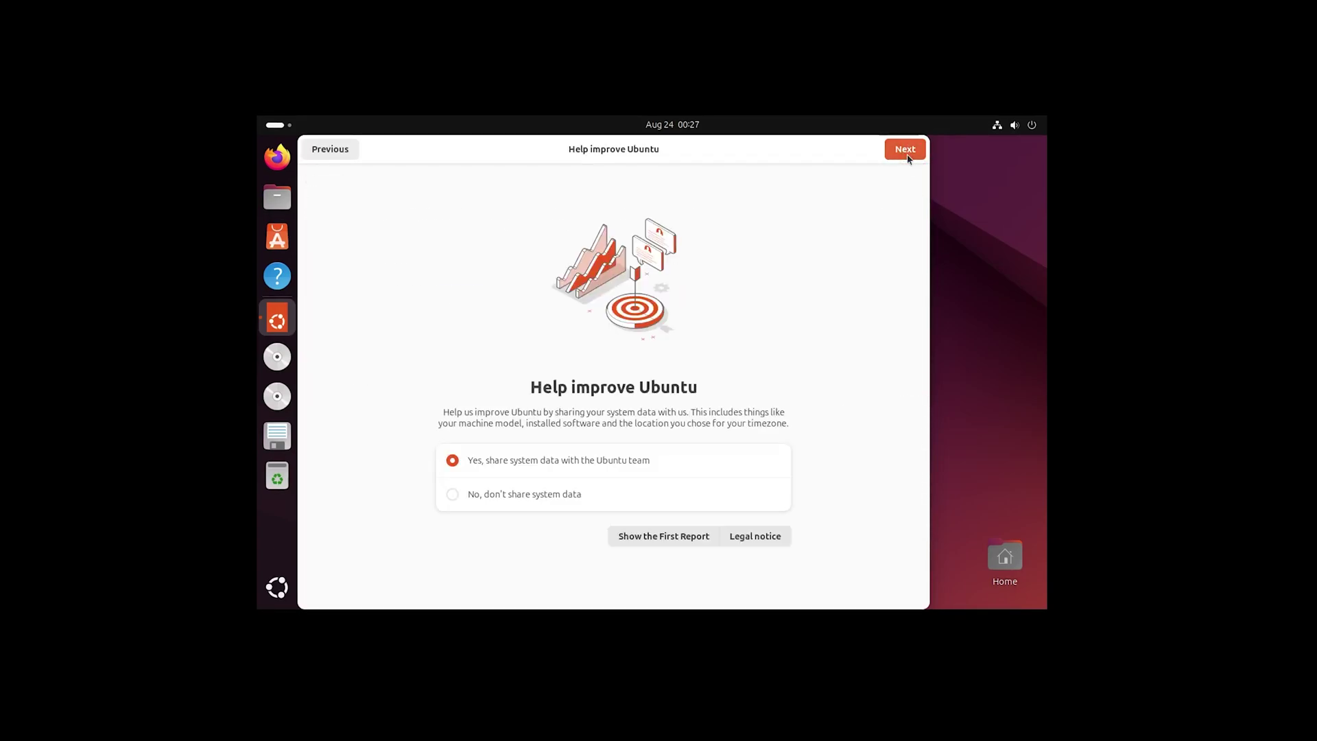
{"action": "left_click", "coordinate": [510, 494]}
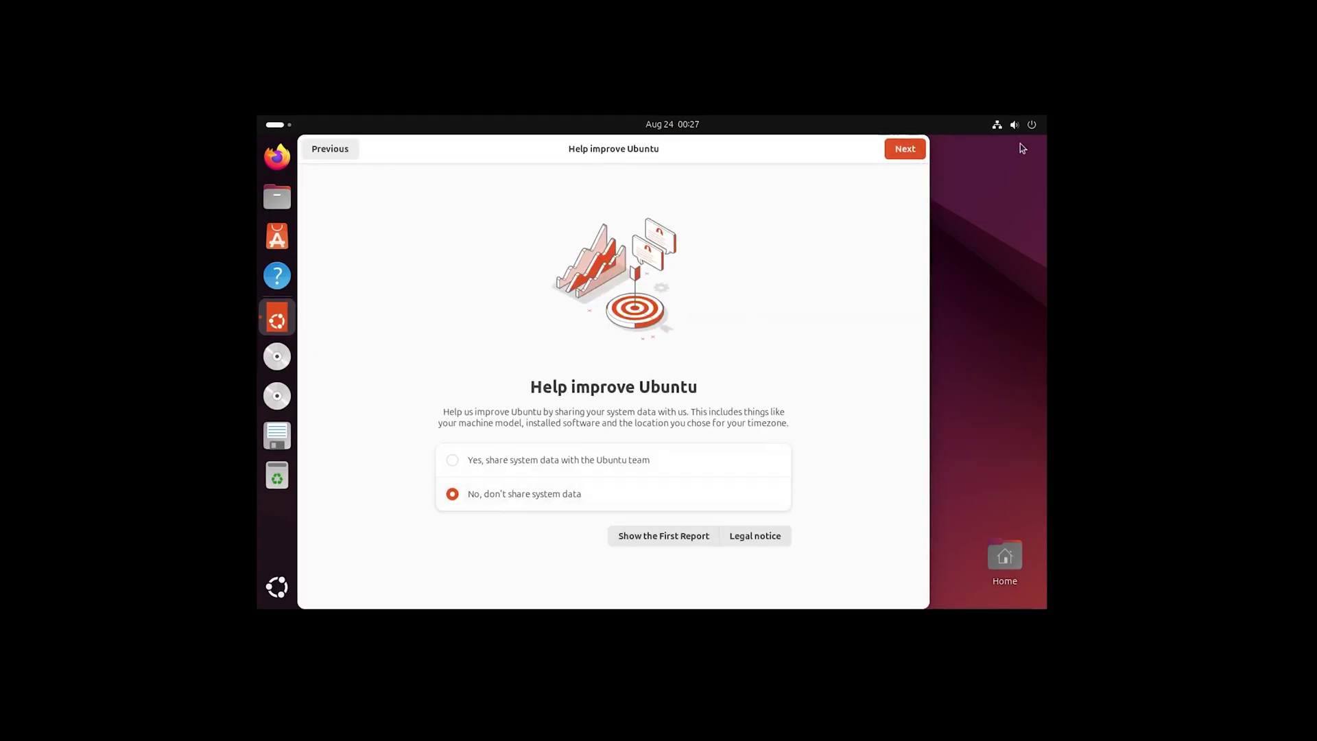
{"action": "left_click", "coordinate": [904, 149]}
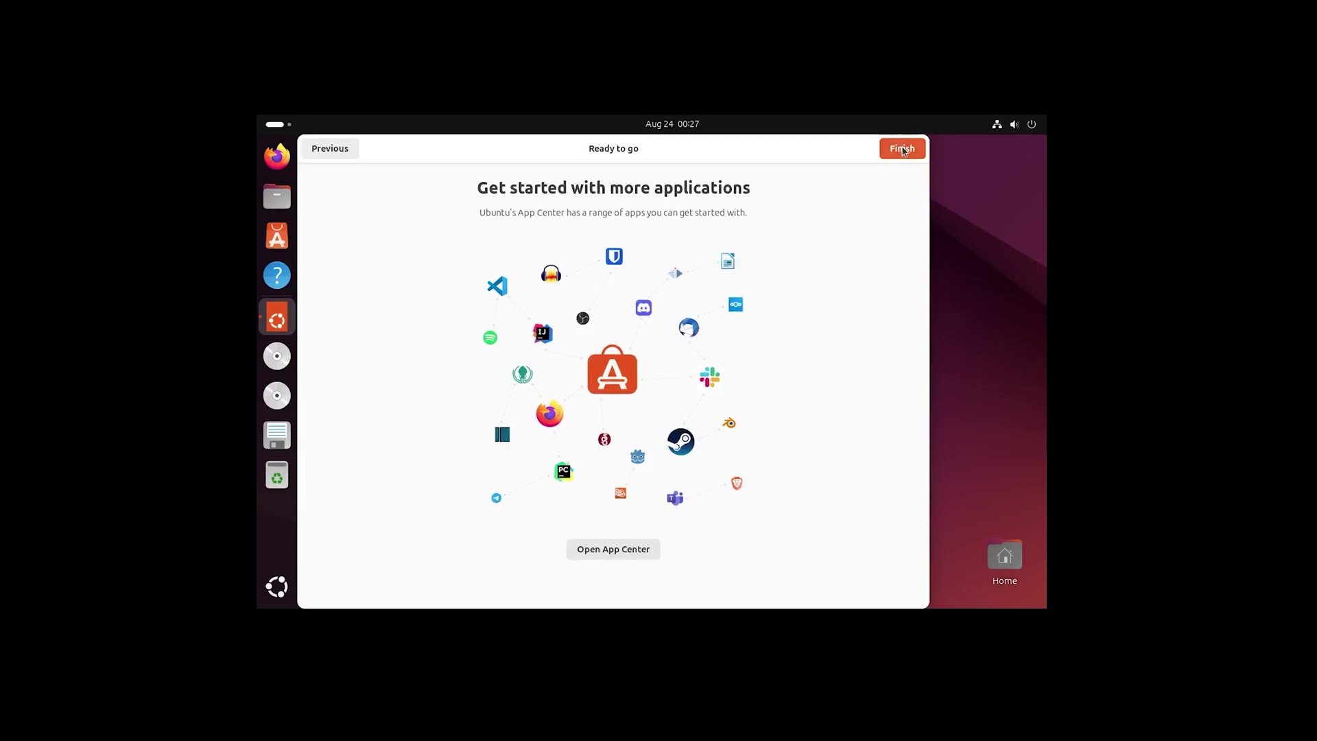
{"action": "left_click", "coordinate": [904, 150]}
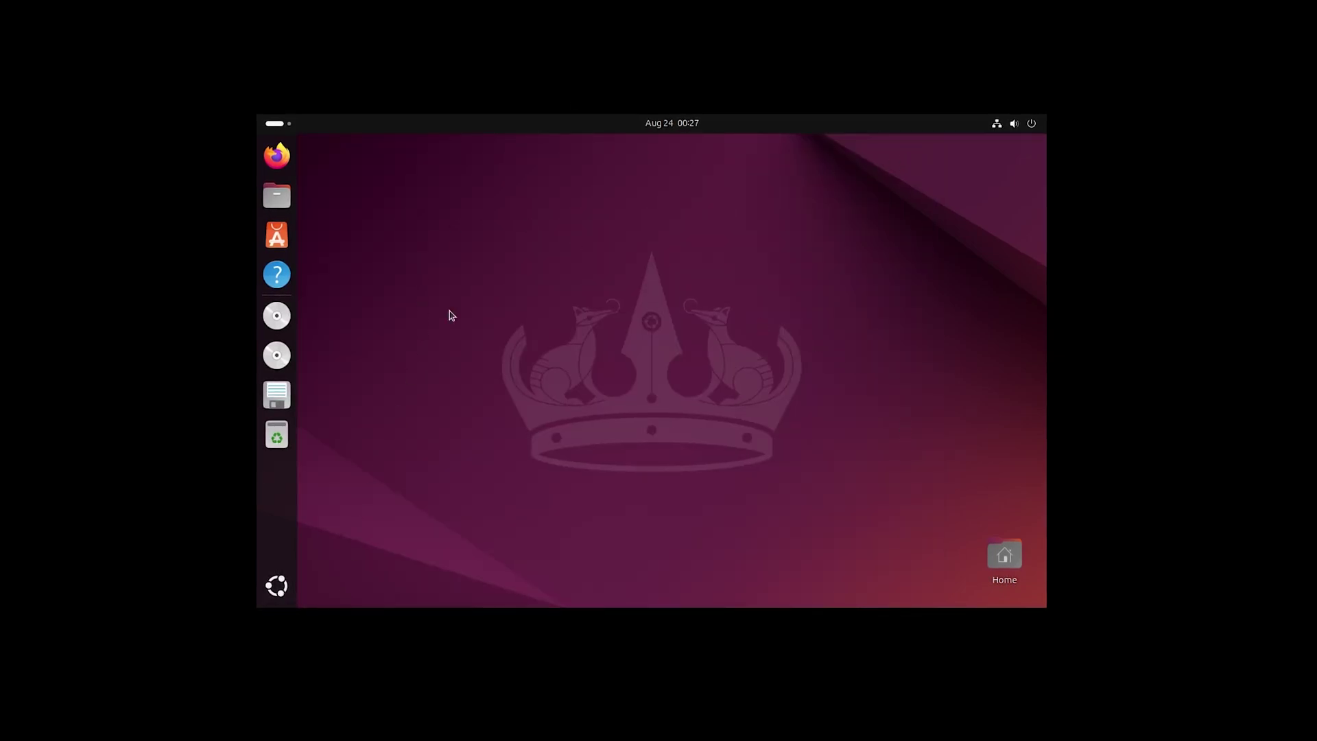
{"action": "left_click", "coordinate": [276, 585]}
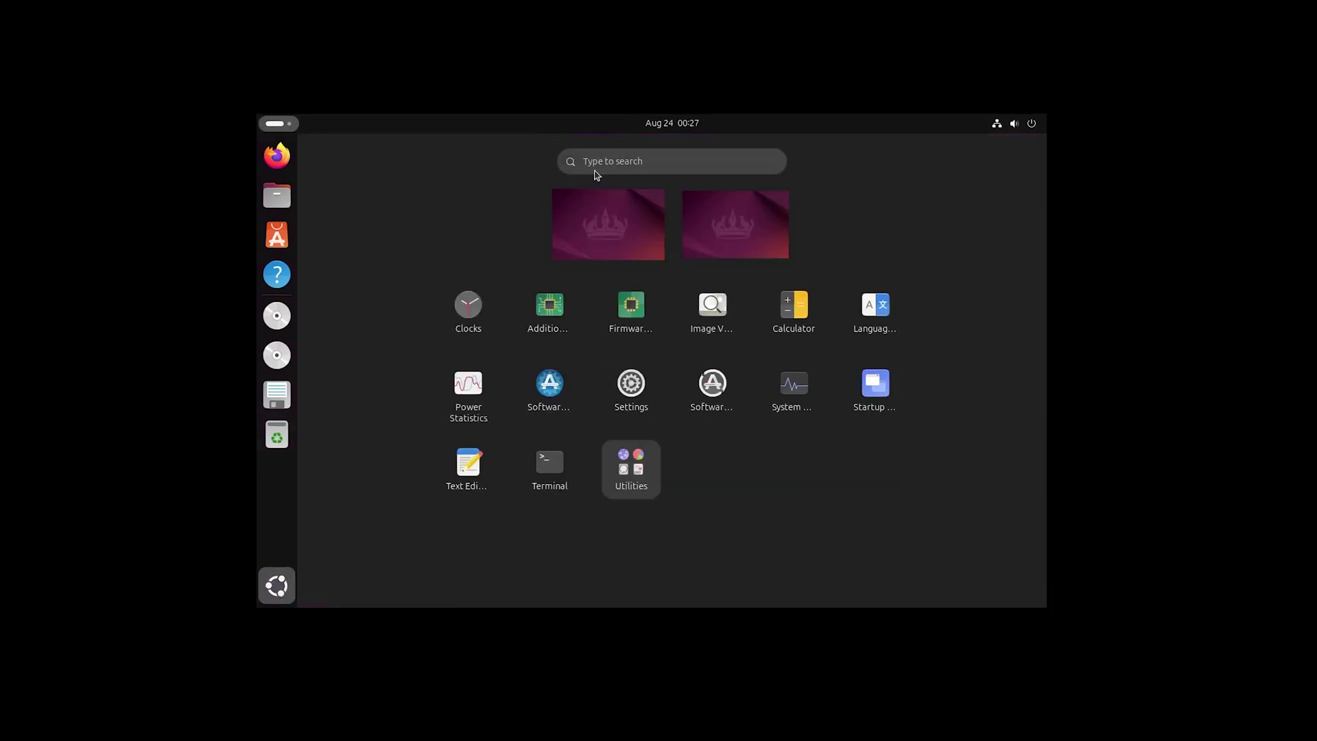
{"action": "left_click", "coordinate": [631, 384]}
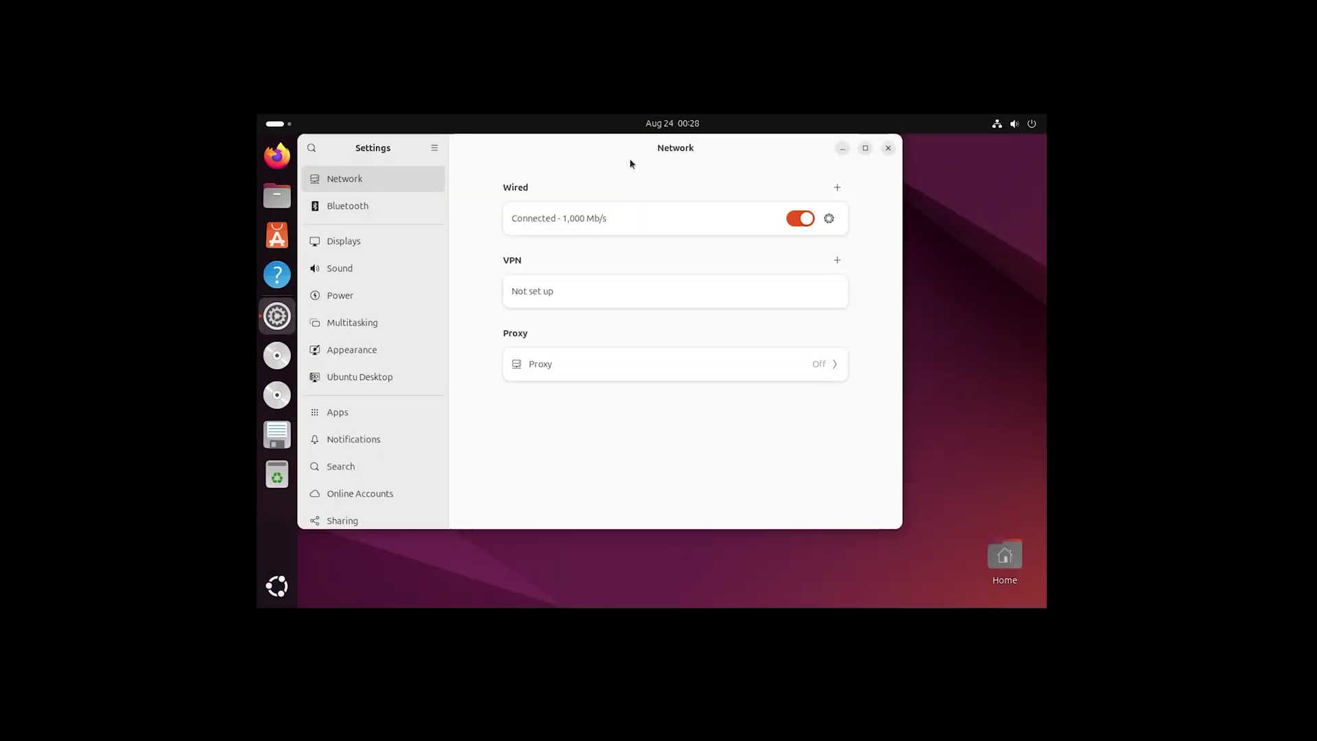
In Displays, set the resolution to 3840 × 2160 (16:9), apply it and keep the change
{"action": "left_click", "coordinate": [402, 240]}
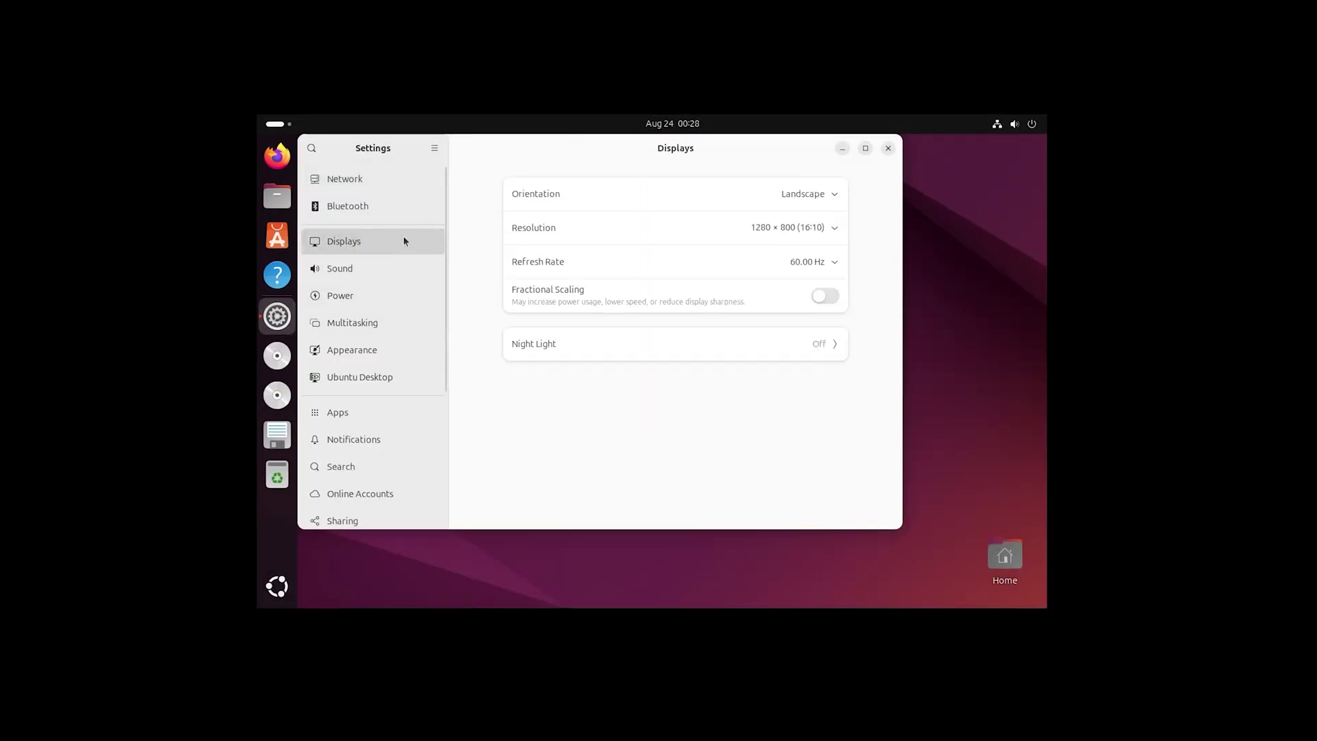
{"action": "left_click", "coordinate": [824, 226]}
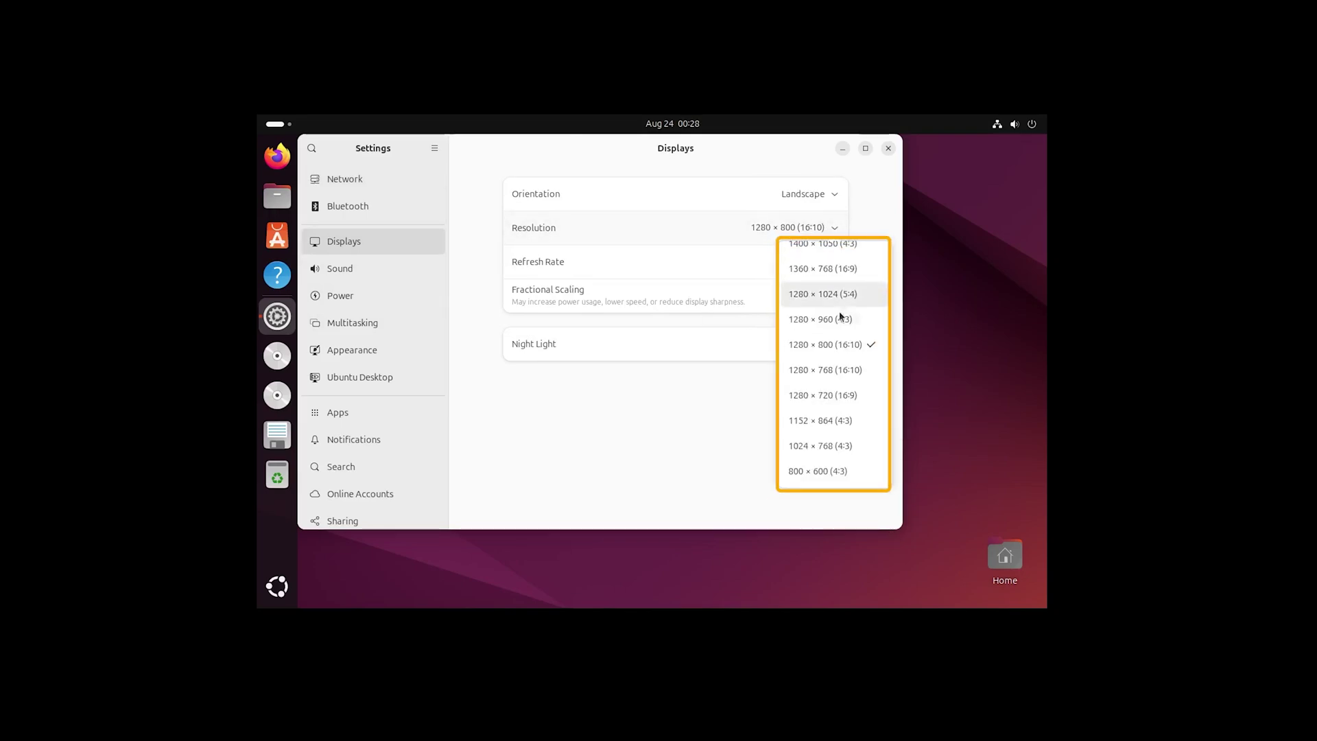
{"action": "scroll", "coordinate": [838, 316], "scroll_direction": "up", "scroll_amount": 4}
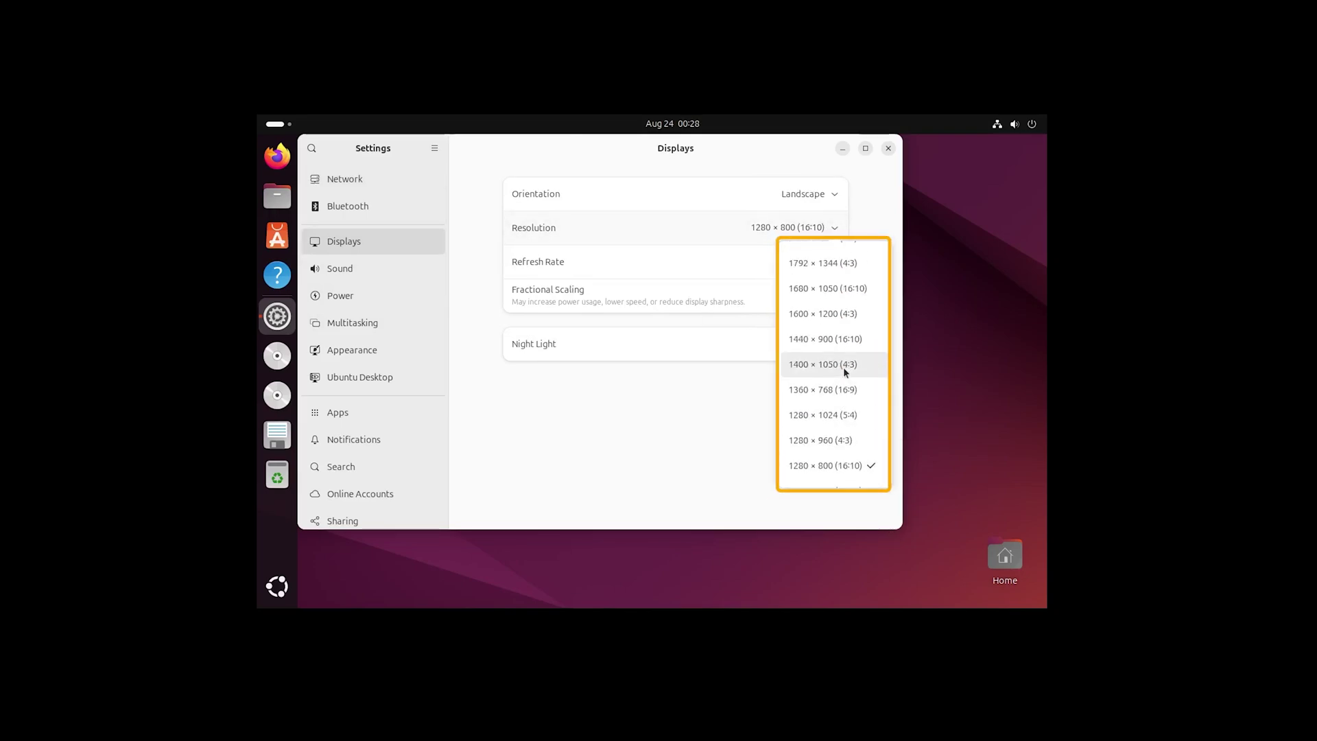
{"action": "scroll", "coordinate": [844, 371], "scroll_direction": "up", "scroll_amount": 5}
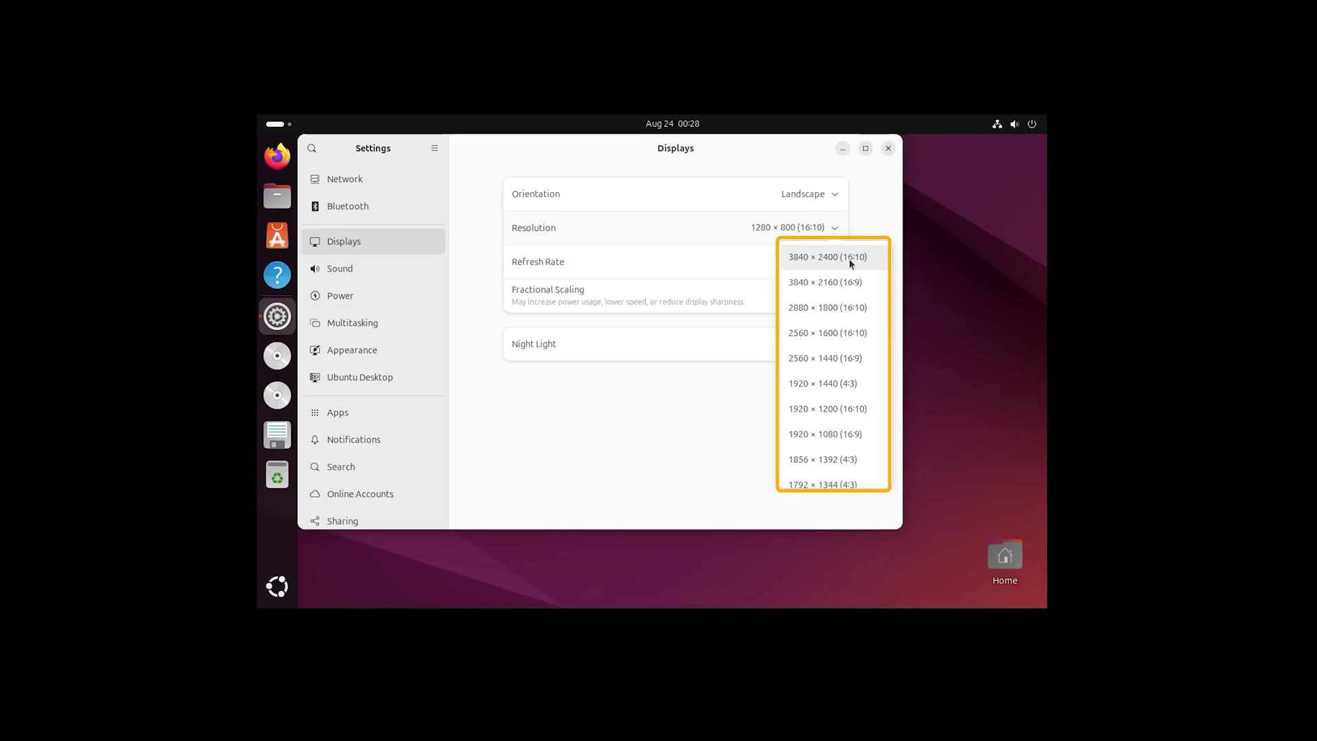
{"action": "left_click", "coordinate": [844, 281]}
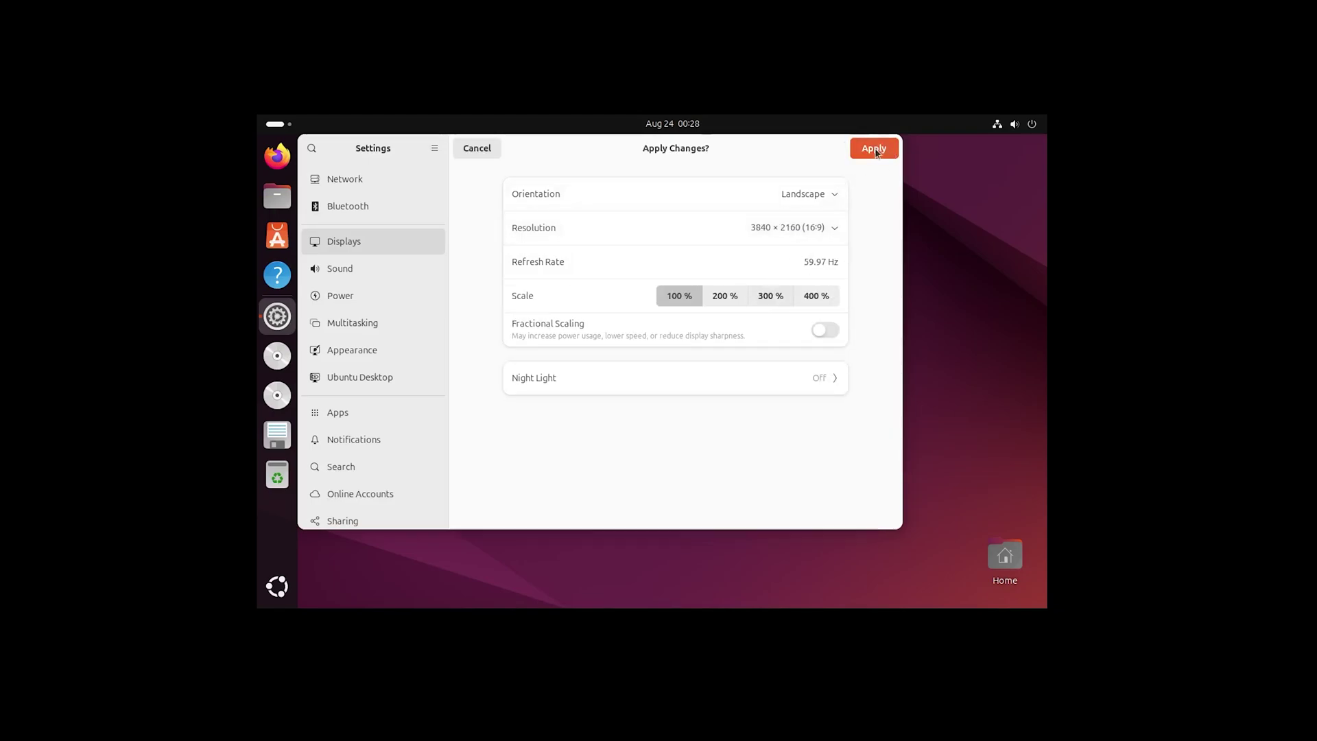
{"action": "left_click", "coordinate": [873, 157]}
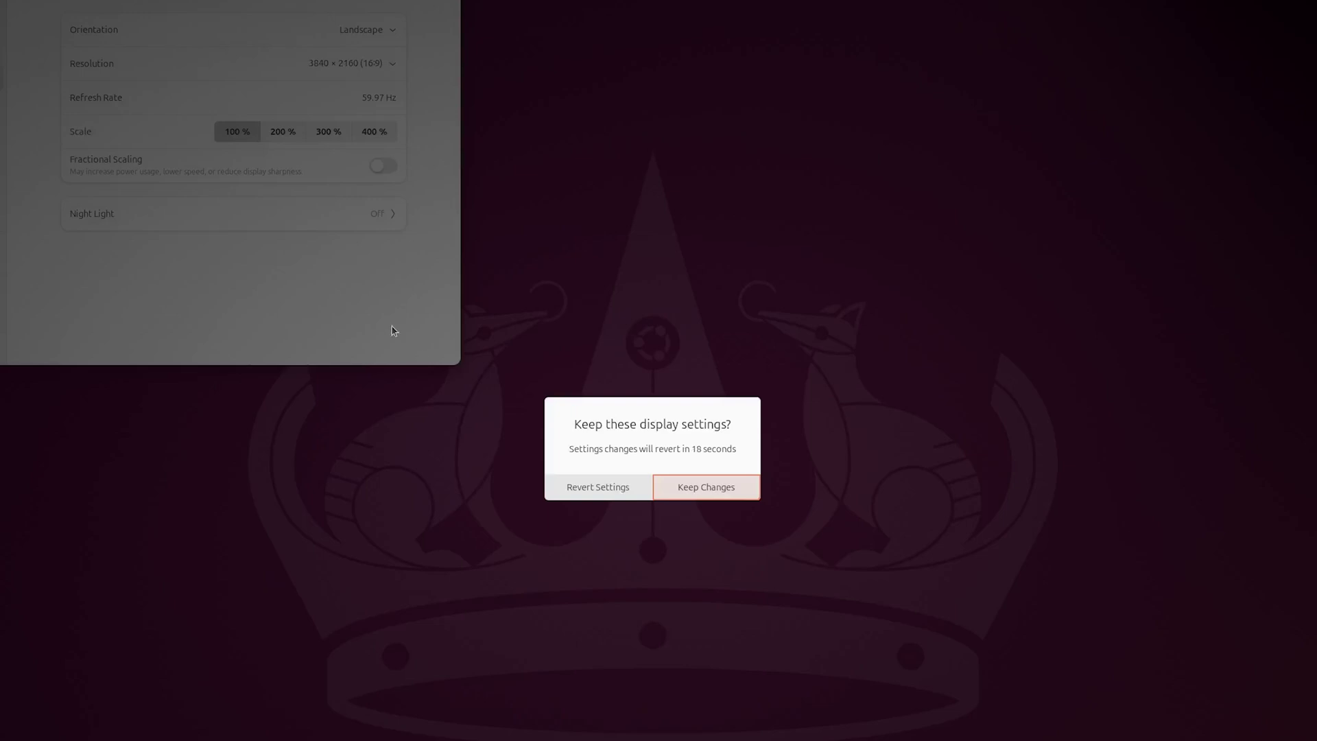
{"action": "left_click", "coordinate": [700, 490]}
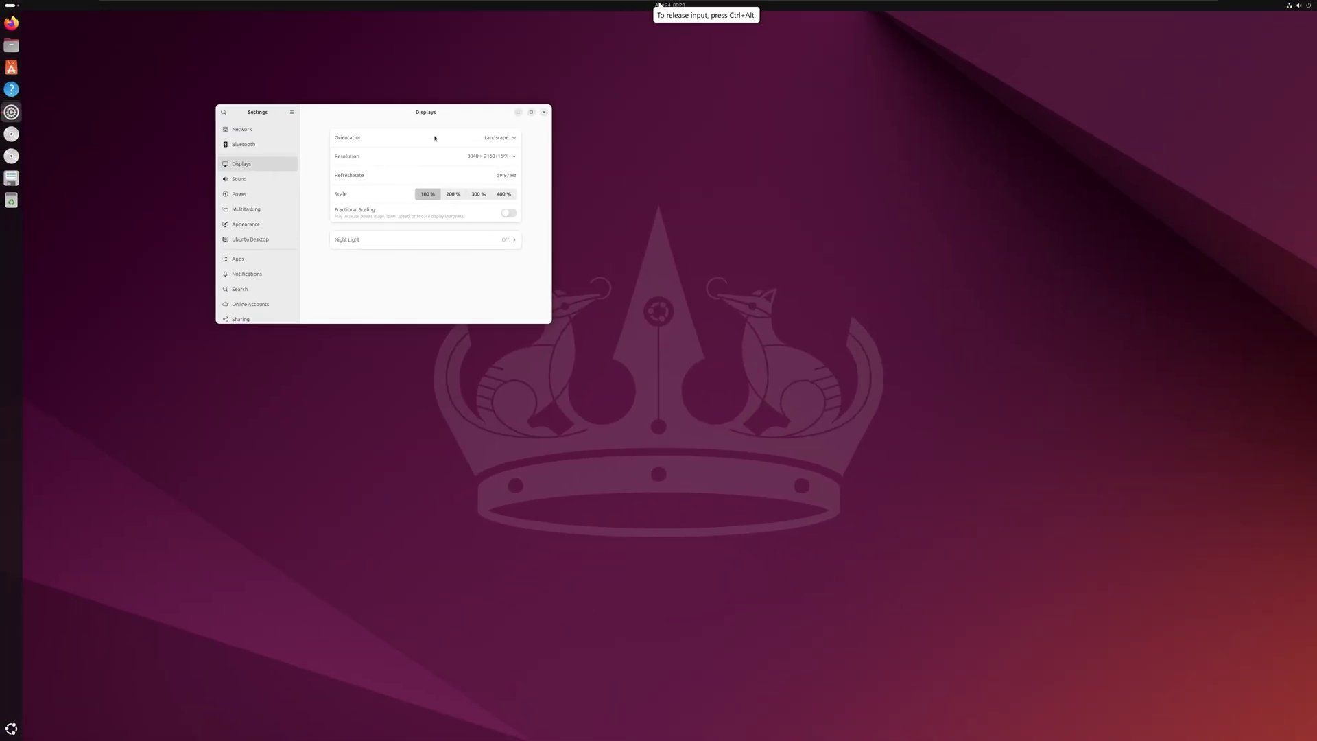
Set the display scale to 200 % and keep the new settings
{"action": "left_click", "coordinate": [453, 195]}
{"action": "left_click", "coordinate": [535, 114]}
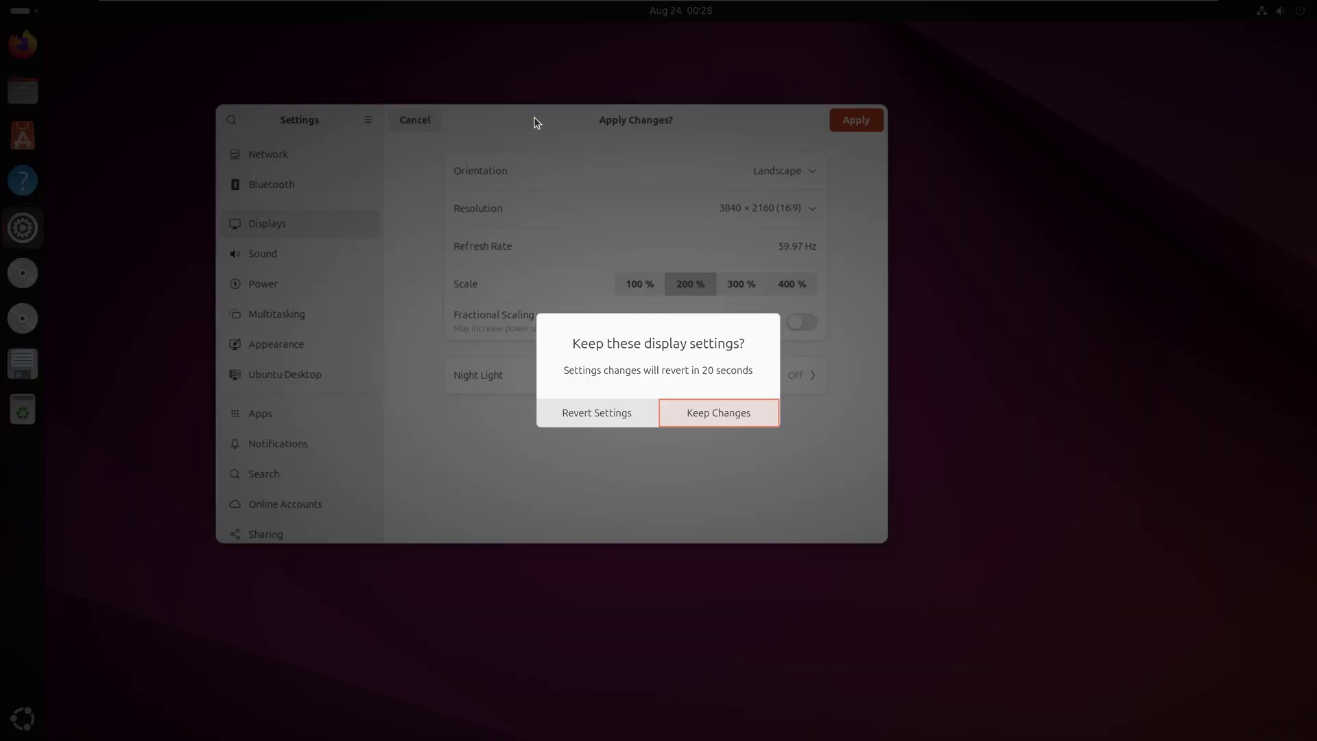
{"action": "left_click", "coordinate": [723, 412]}
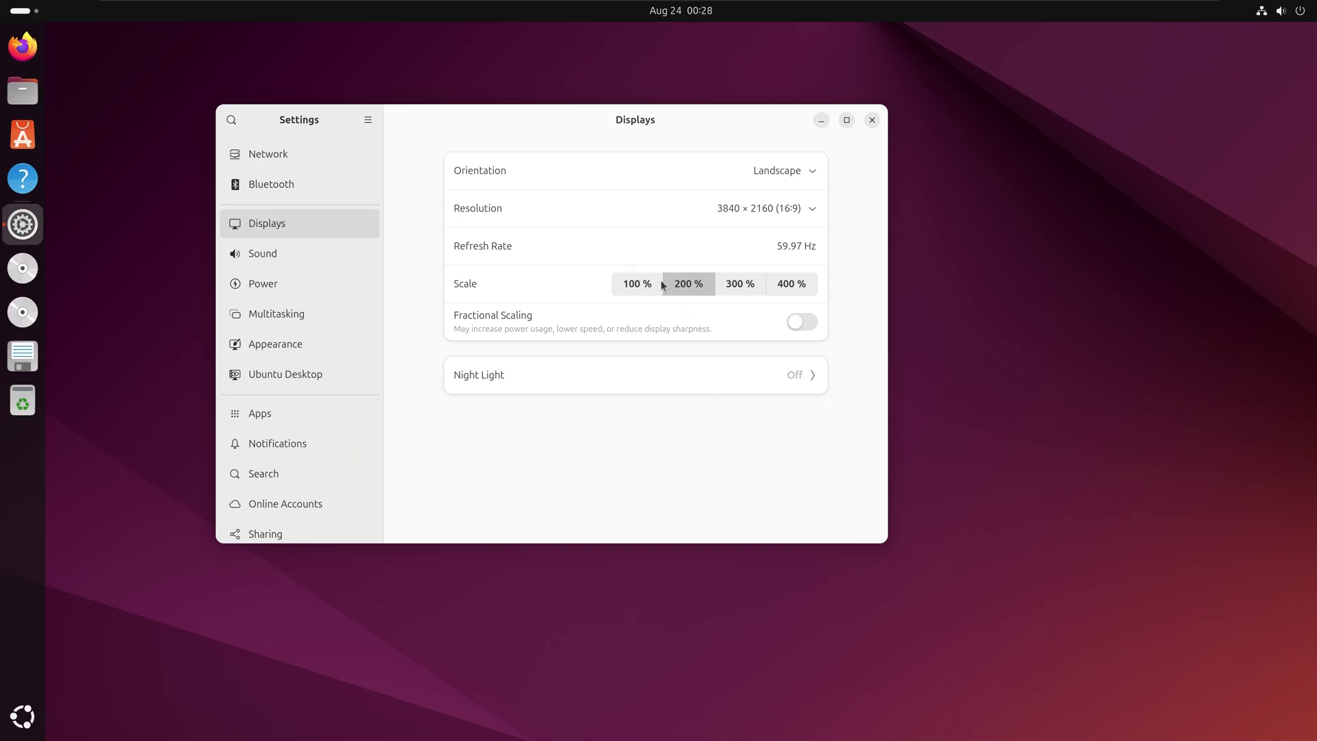
Turn on fractional scaling, apply a 125 % scale and keep it
{"action": "left_click", "coordinate": [802, 322]}
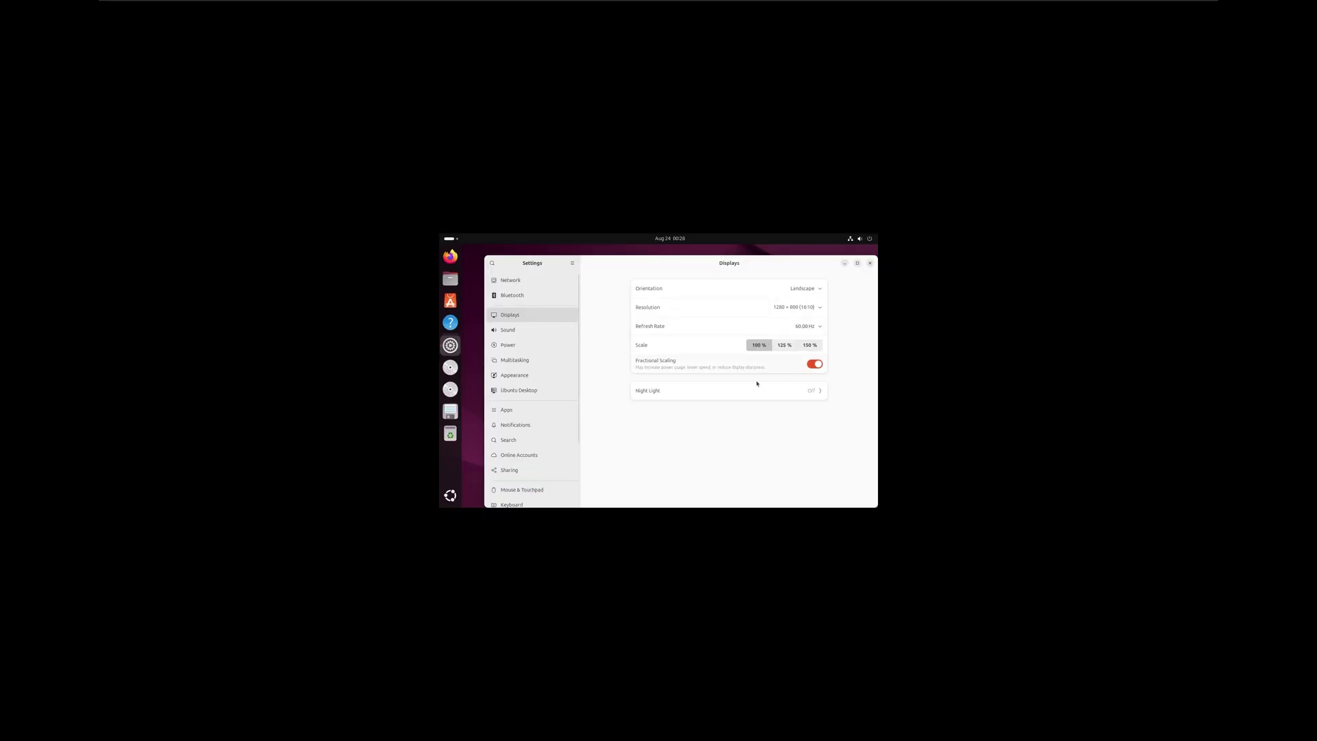
{"action": "left_click", "coordinate": [783, 346]}
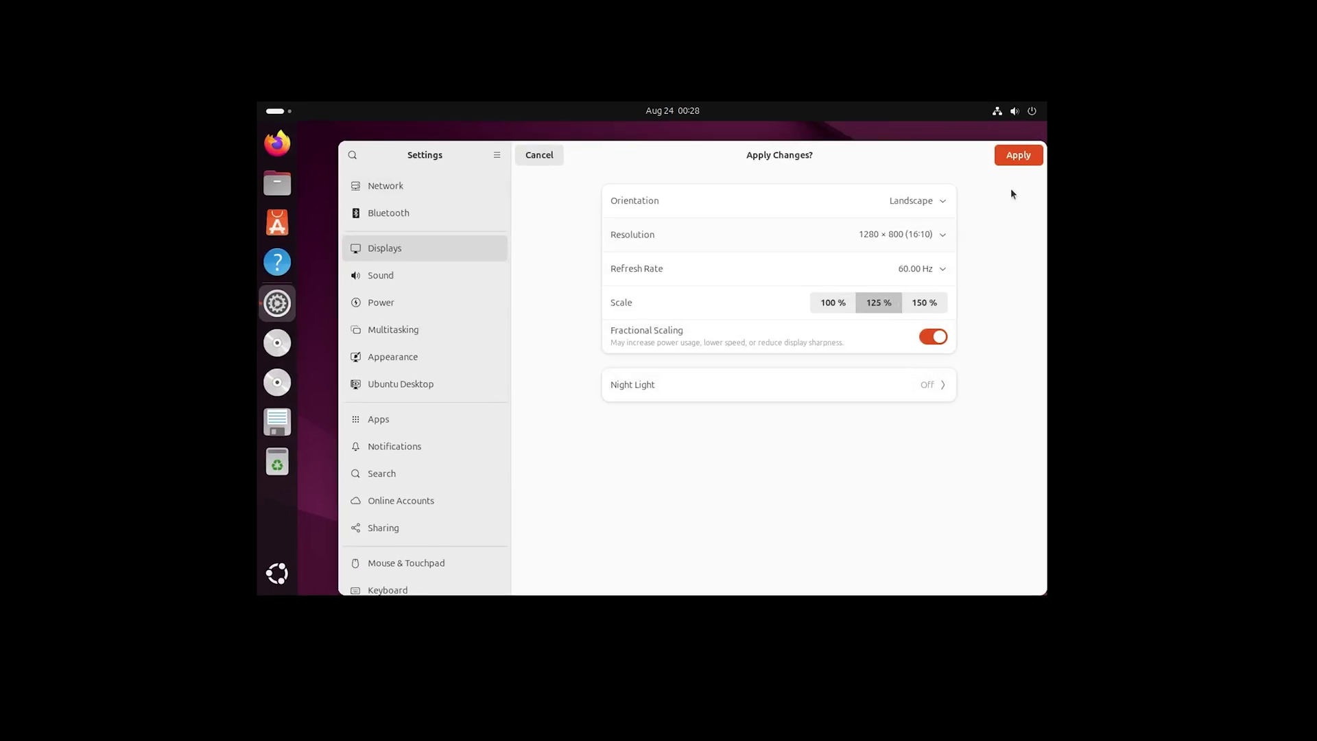
{"action": "left_click", "coordinate": [1015, 155]}
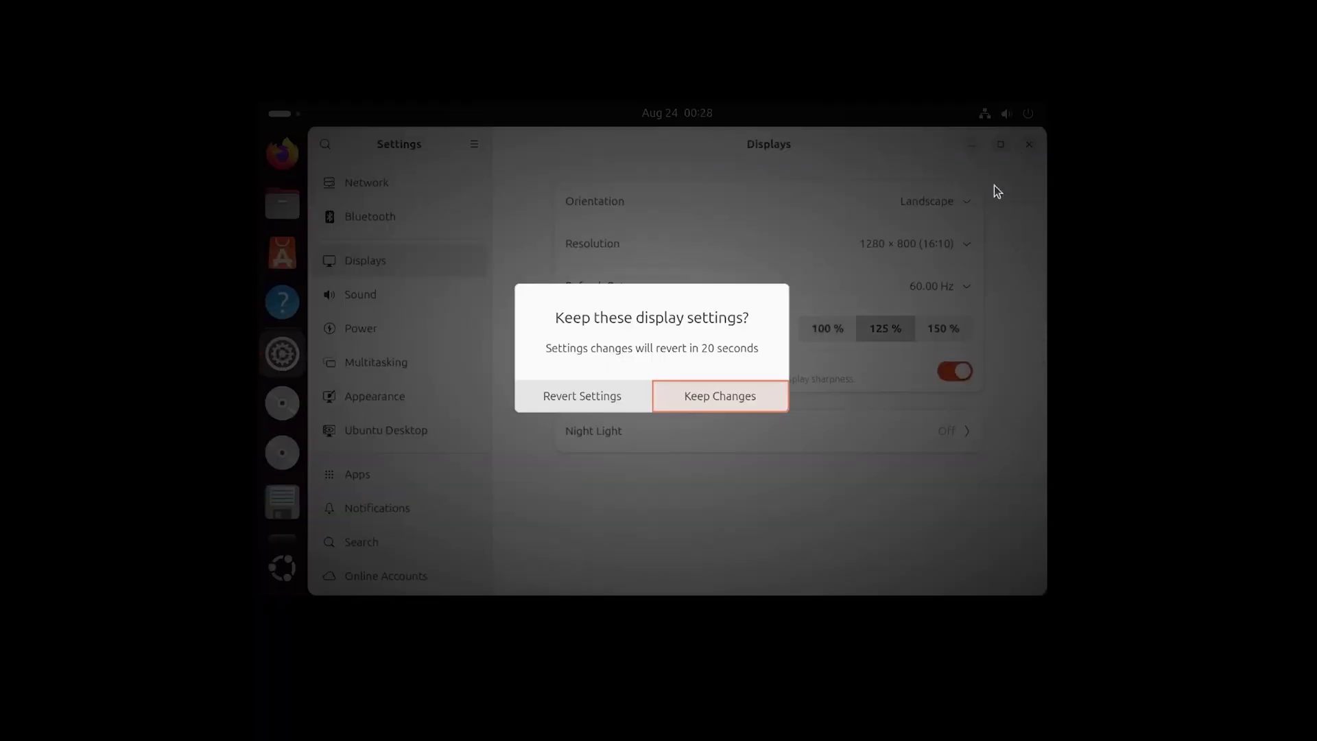
{"action": "key", "text": "Return"}
Reapply the 3840 × 2160 (16:9) resolution and keep the display settings
{"action": "left_click", "coordinate": [932, 251]}
{"action": "scroll", "coordinate": [996, 395], "scroll_direction": "up", "scroll_amount": 5}
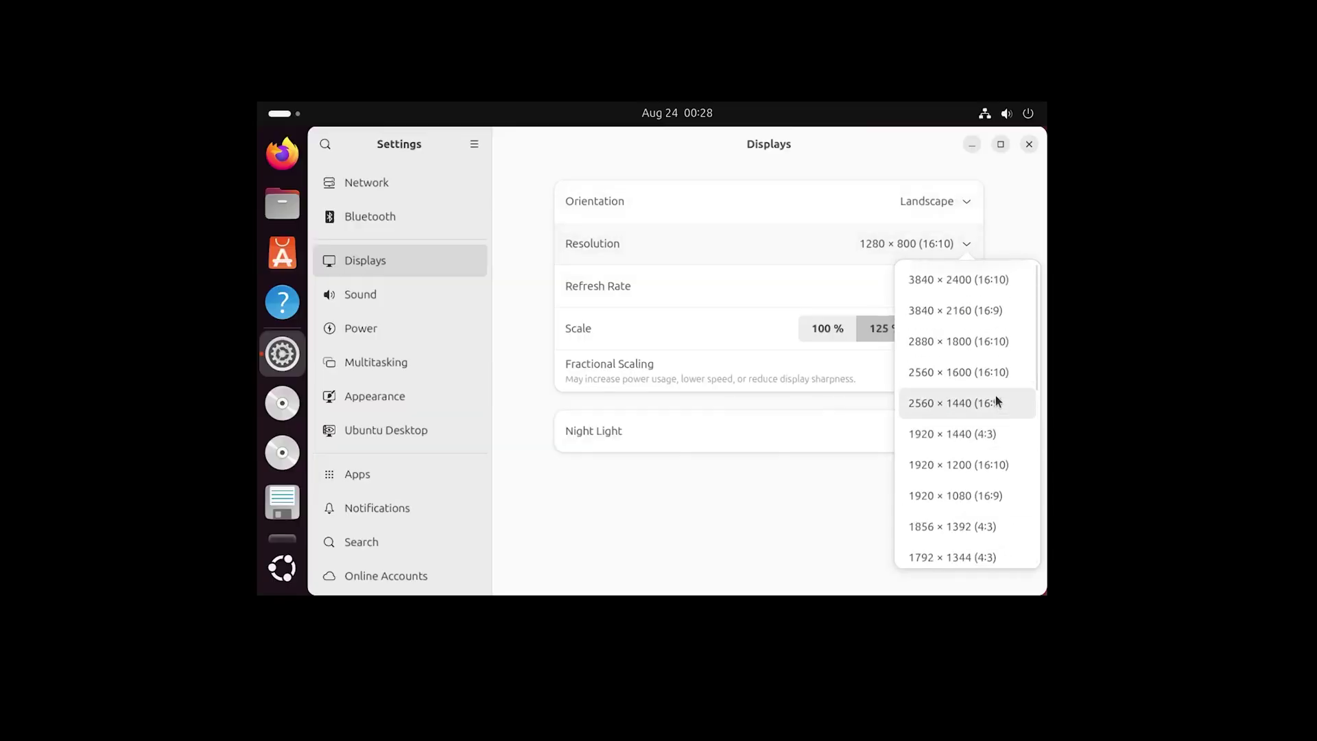
{"action": "left_click", "coordinate": [981, 306]}
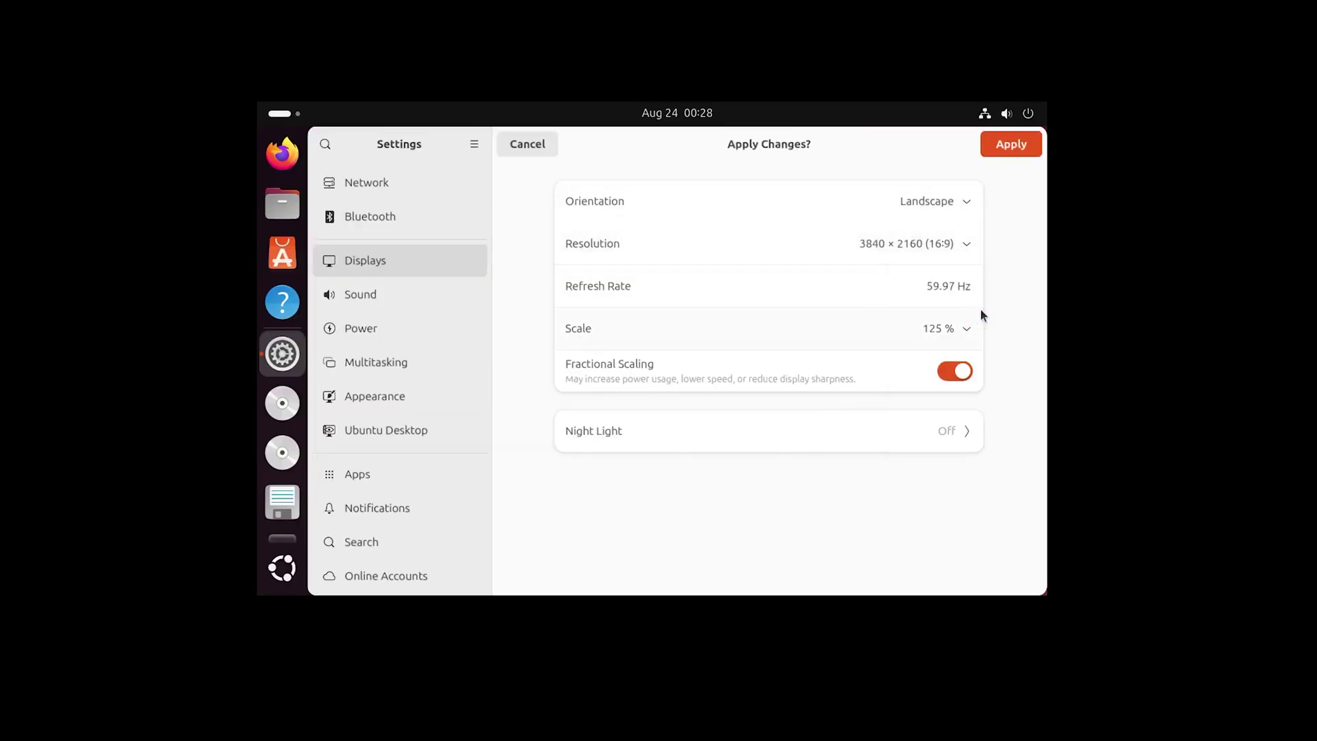
{"action": "left_click", "coordinate": [1015, 144]}
{"action": "left_click", "coordinate": [735, 405]}
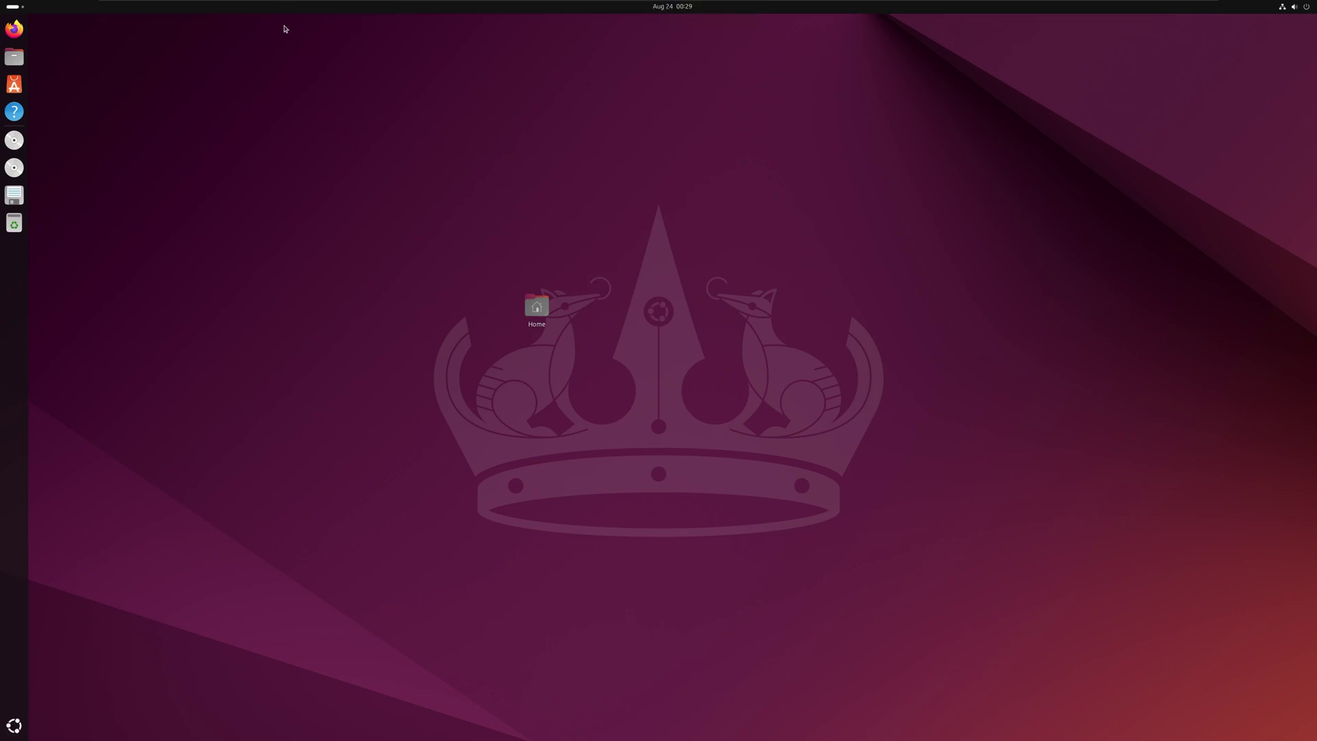
{"action": "mouse_move", "coordinate": [231, 4]}
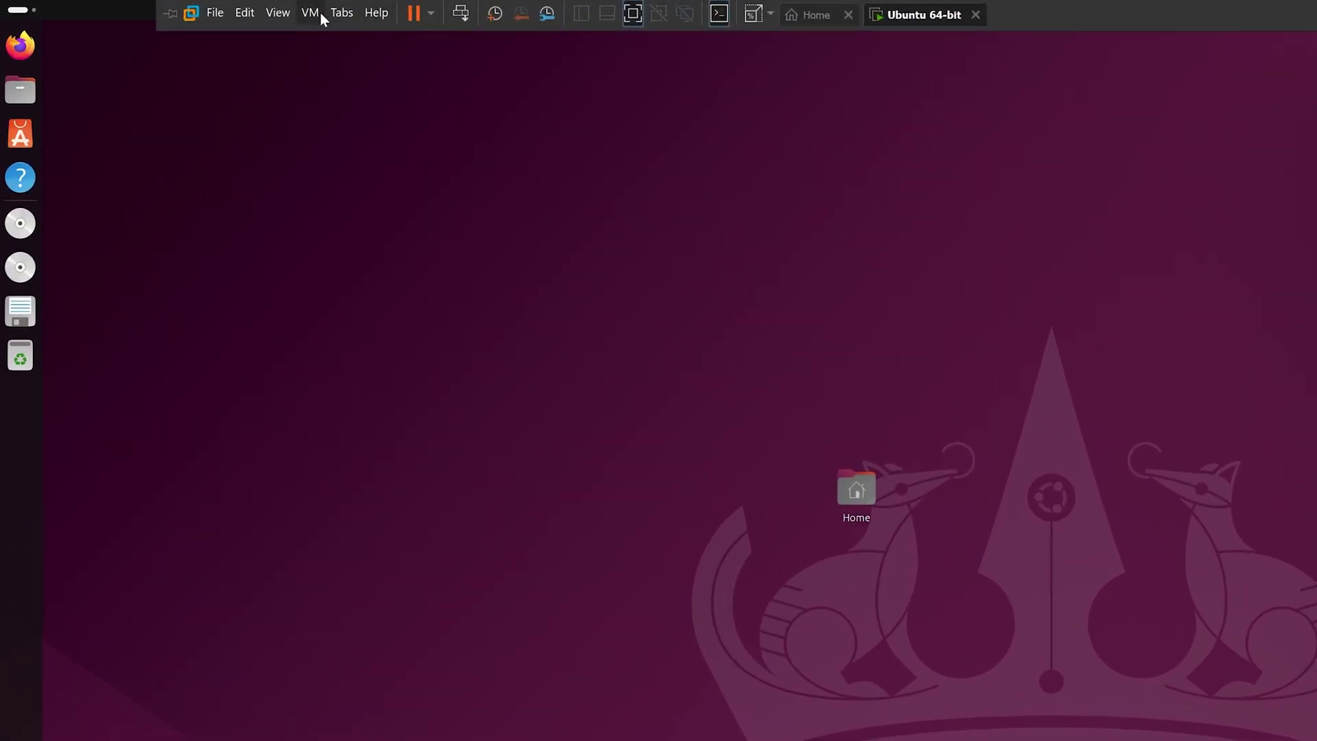
{"action": "left_click", "coordinate": [319, 12]}
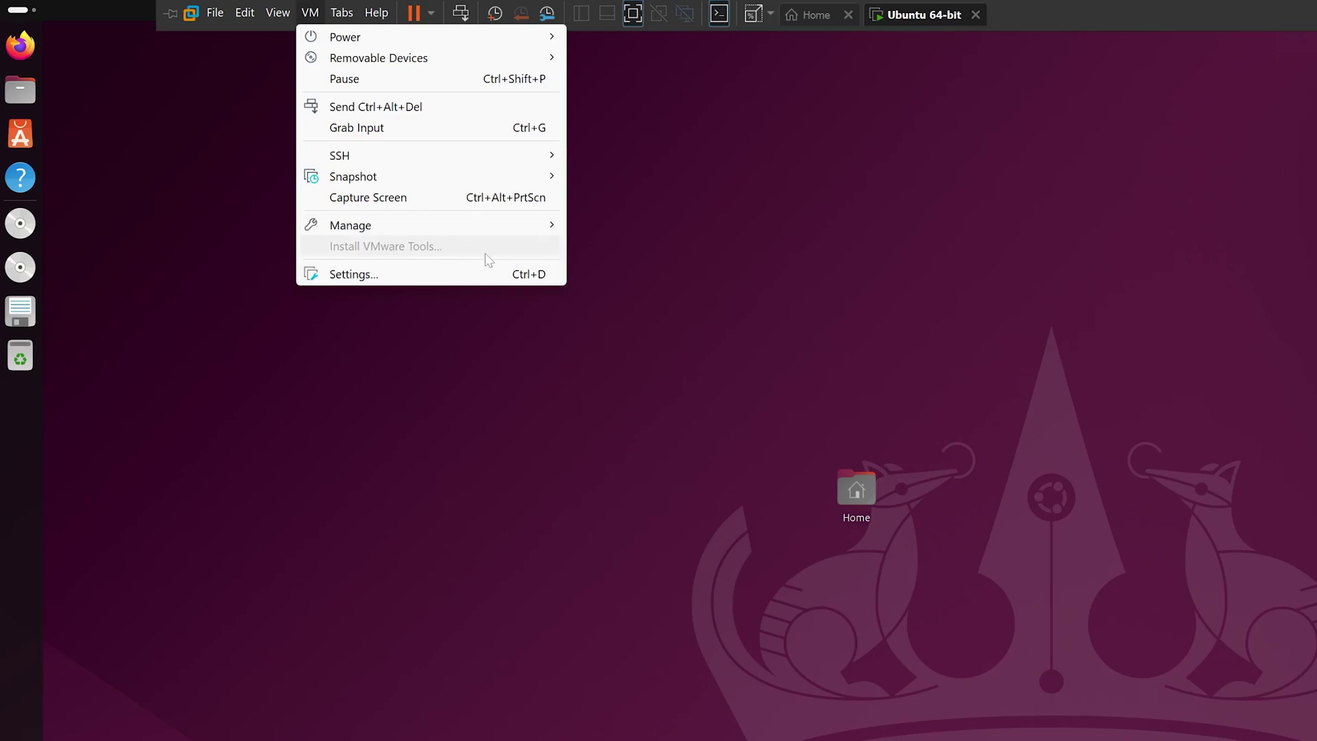
{"action": "left_click", "coordinate": [200, 401]}
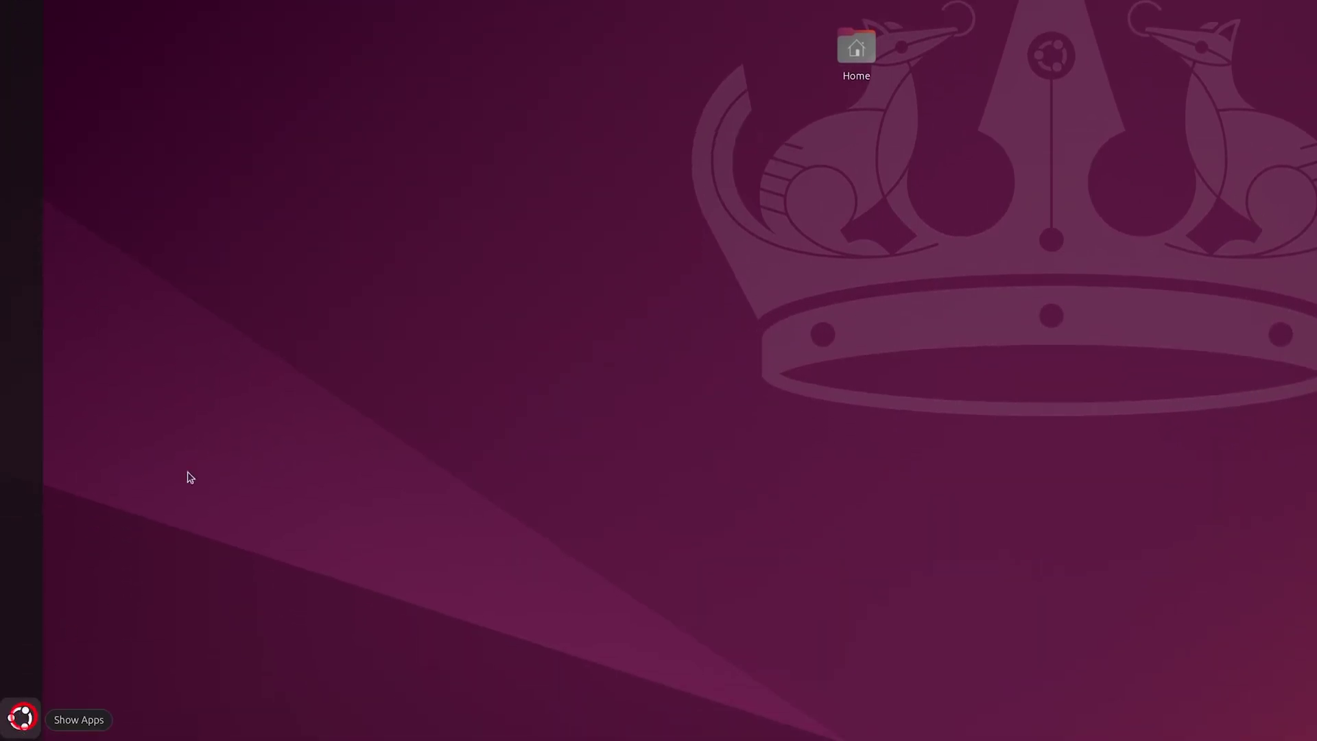
Launch Terminal by searching 'ter' and run sudo apt-get update with the administrator password
{"action": "left_click", "coordinate": [18, 718]}
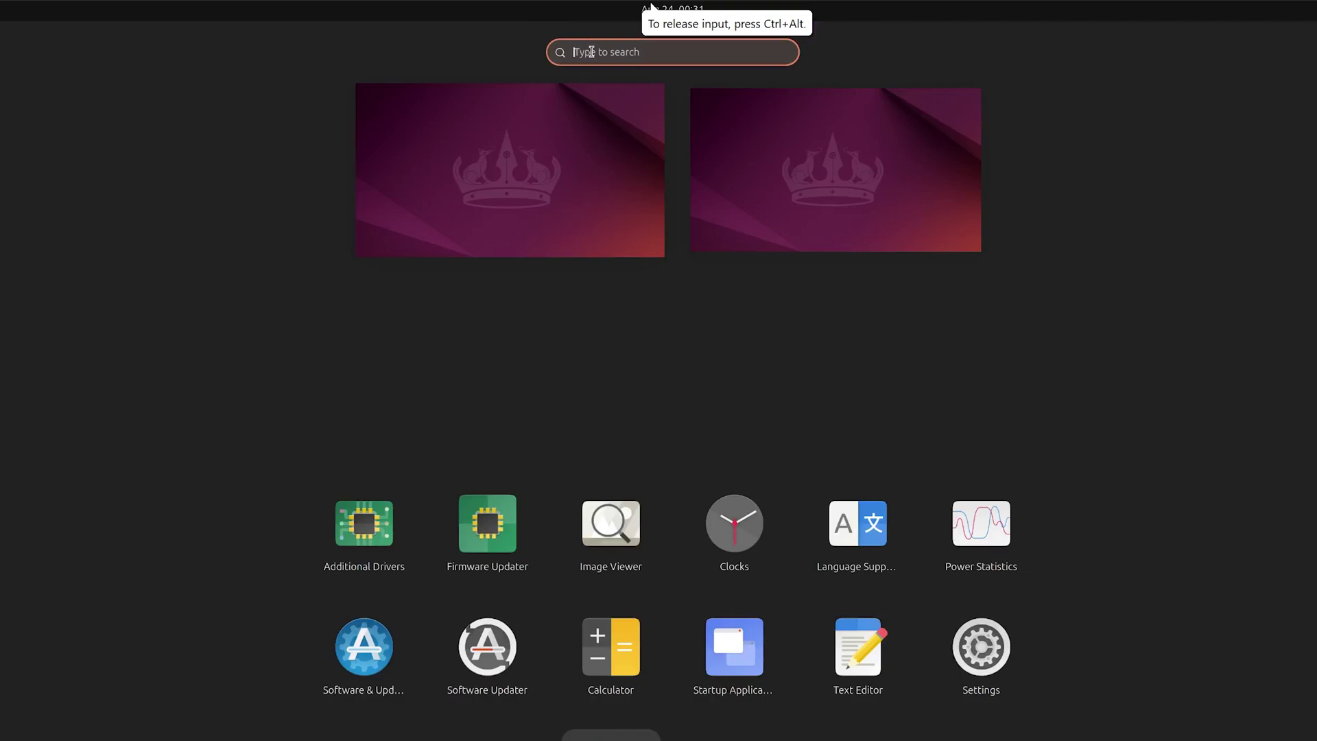
{"action": "type", "text": "ter"}
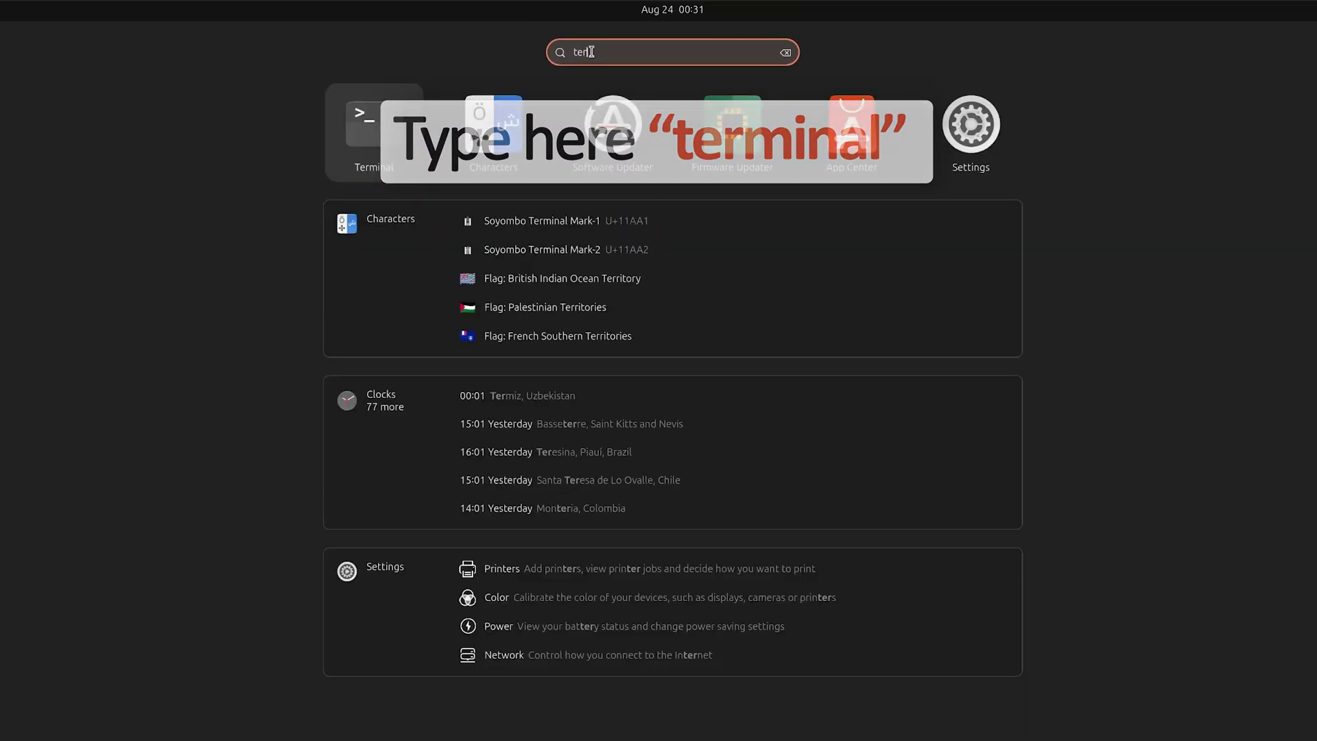
{"action": "key", "text": "Return"}
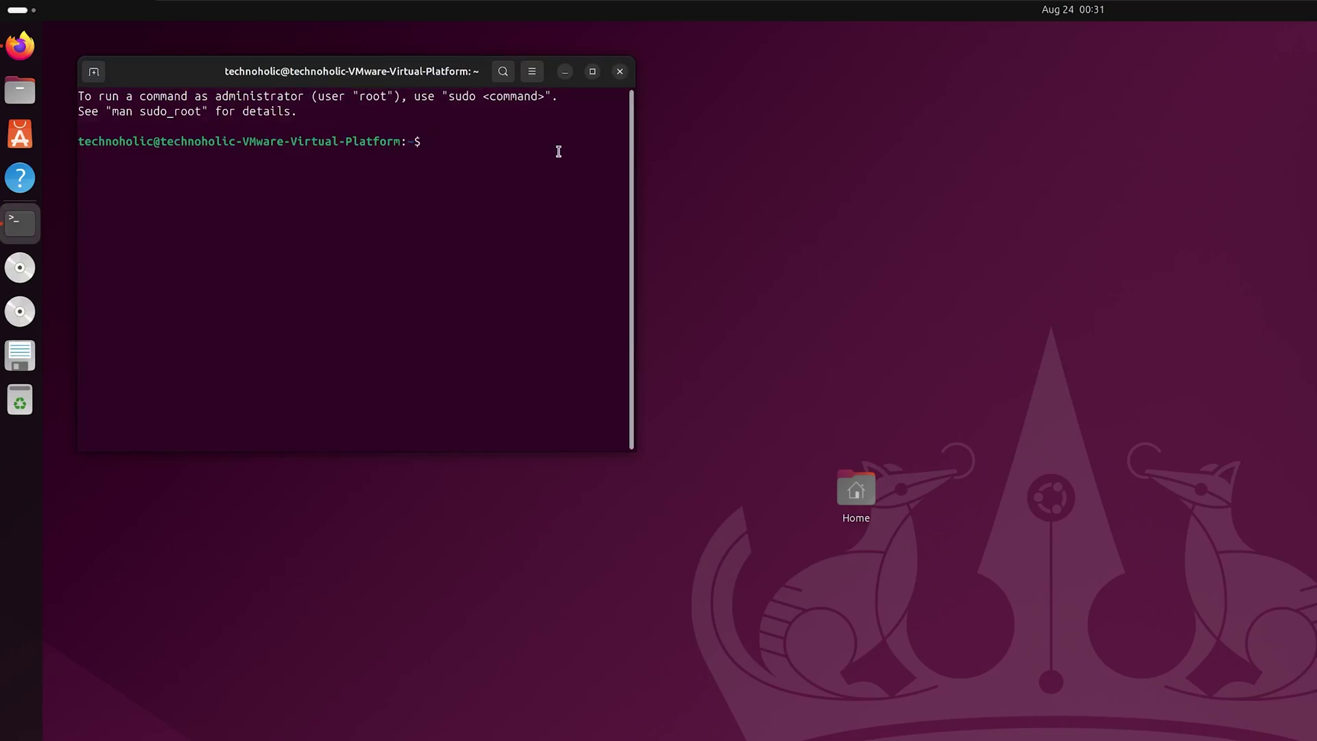
{"action": "type", "text": "sudo apt-get update"}
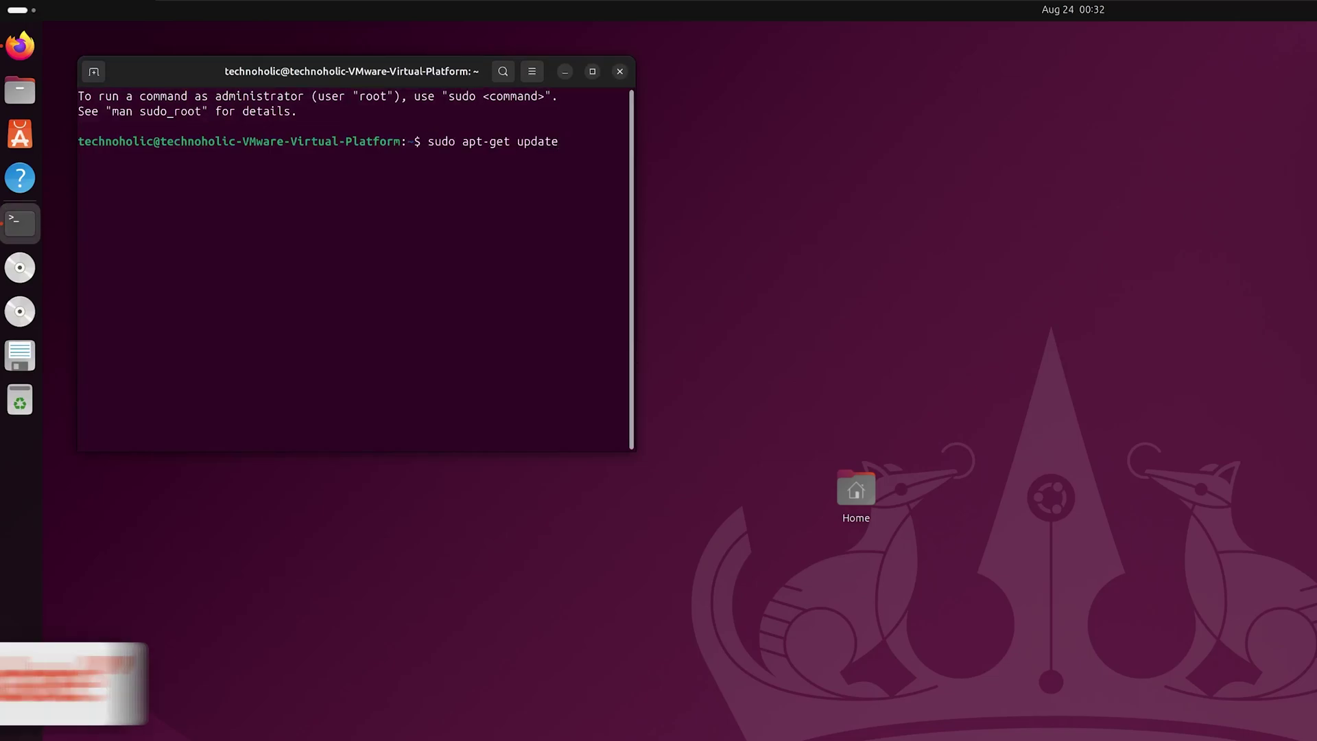
{"action": "key", "text": "Return"}
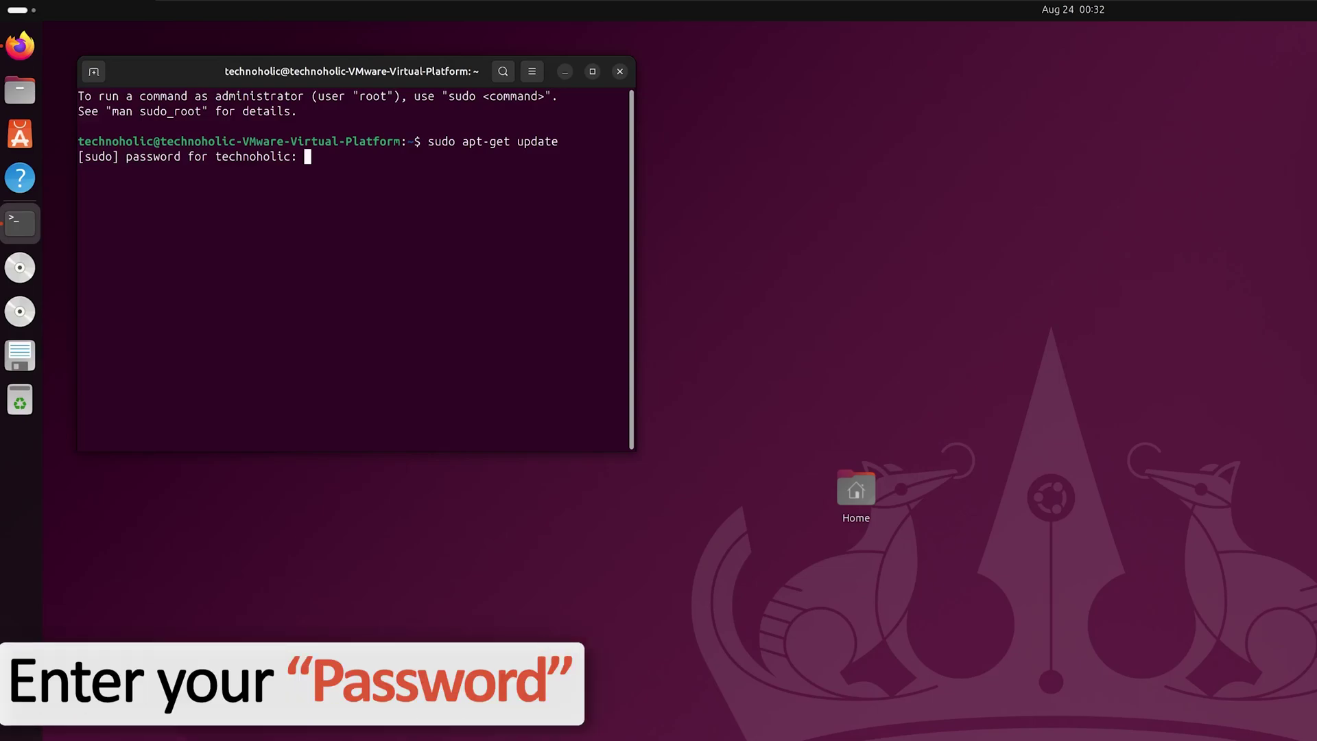
{"action": "key", "text": "Return"}
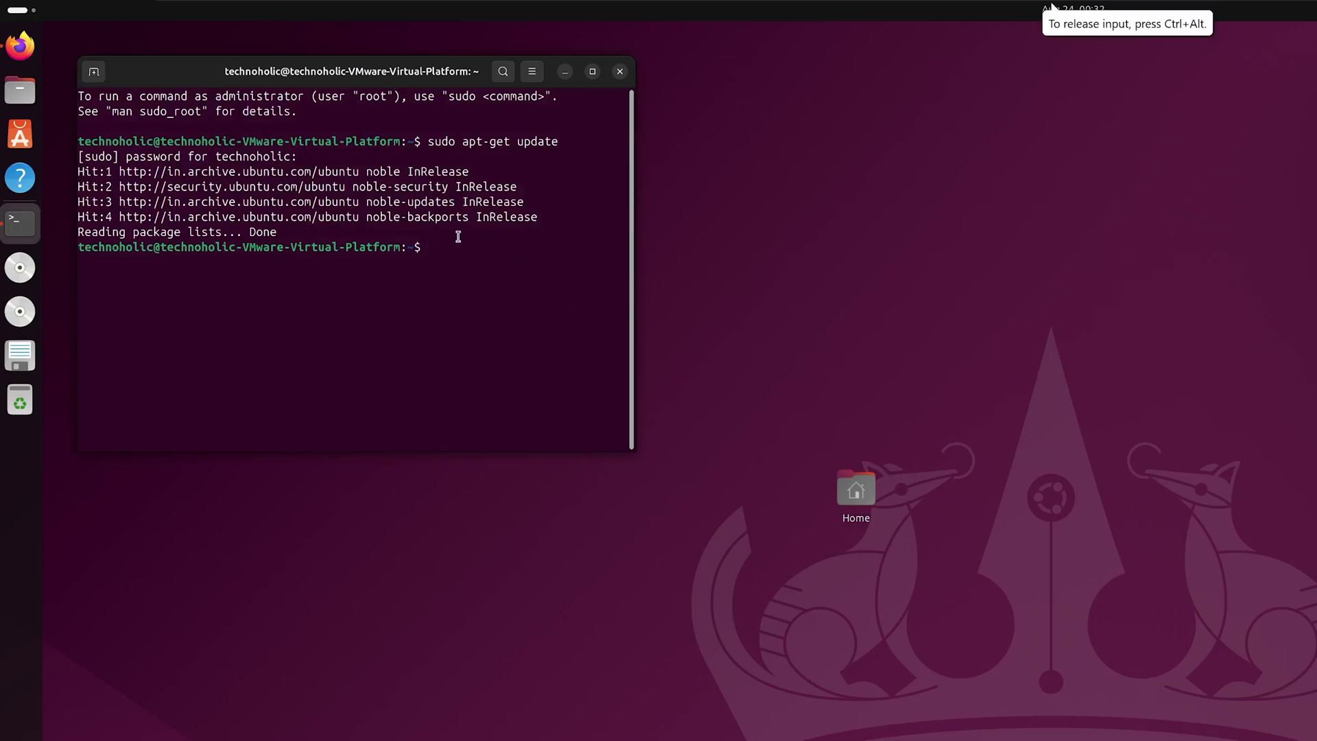
Paste and run sudo apt-get install open-vm-tools, confirm with y, then close the terminal
{"action": "right_click", "coordinate": [471, 253]}
{"action": "left_click", "coordinate": [507, 297]}
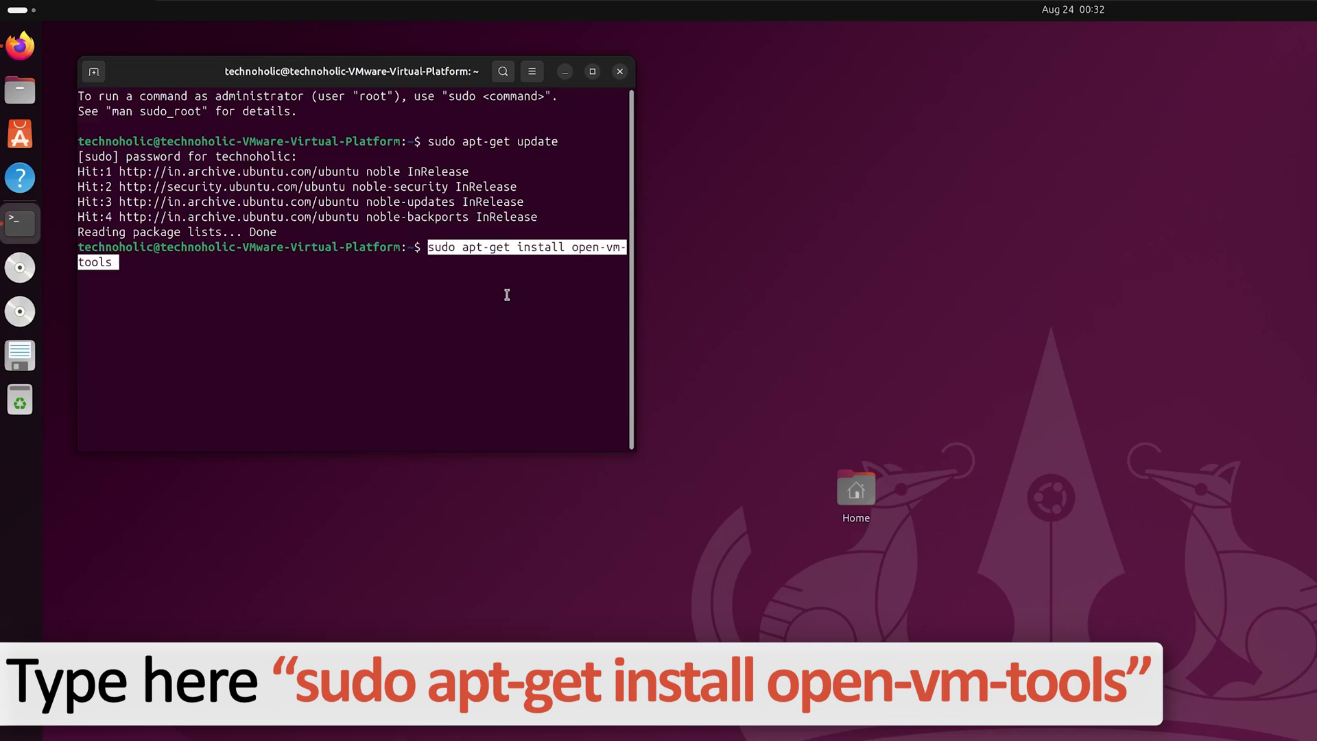
{"action": "key", "text": "End"}
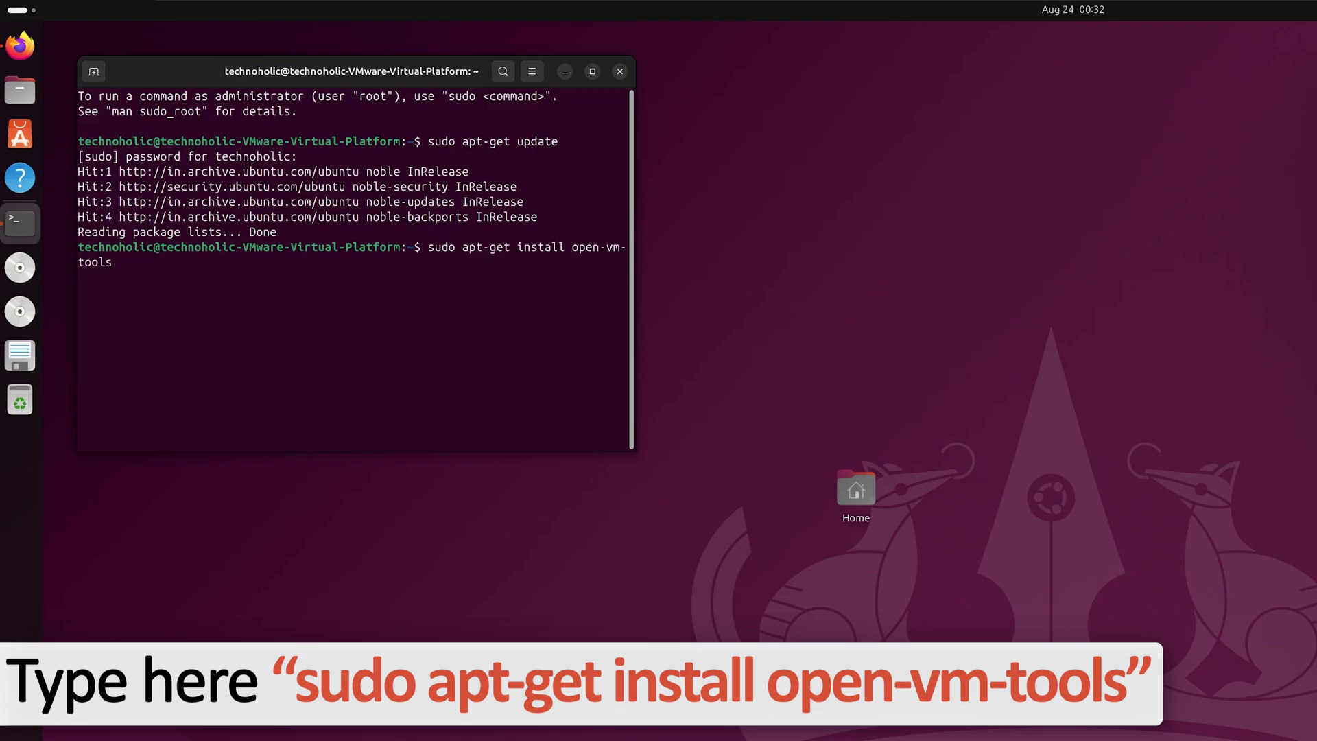
{"action": "key", "text": "Return"}
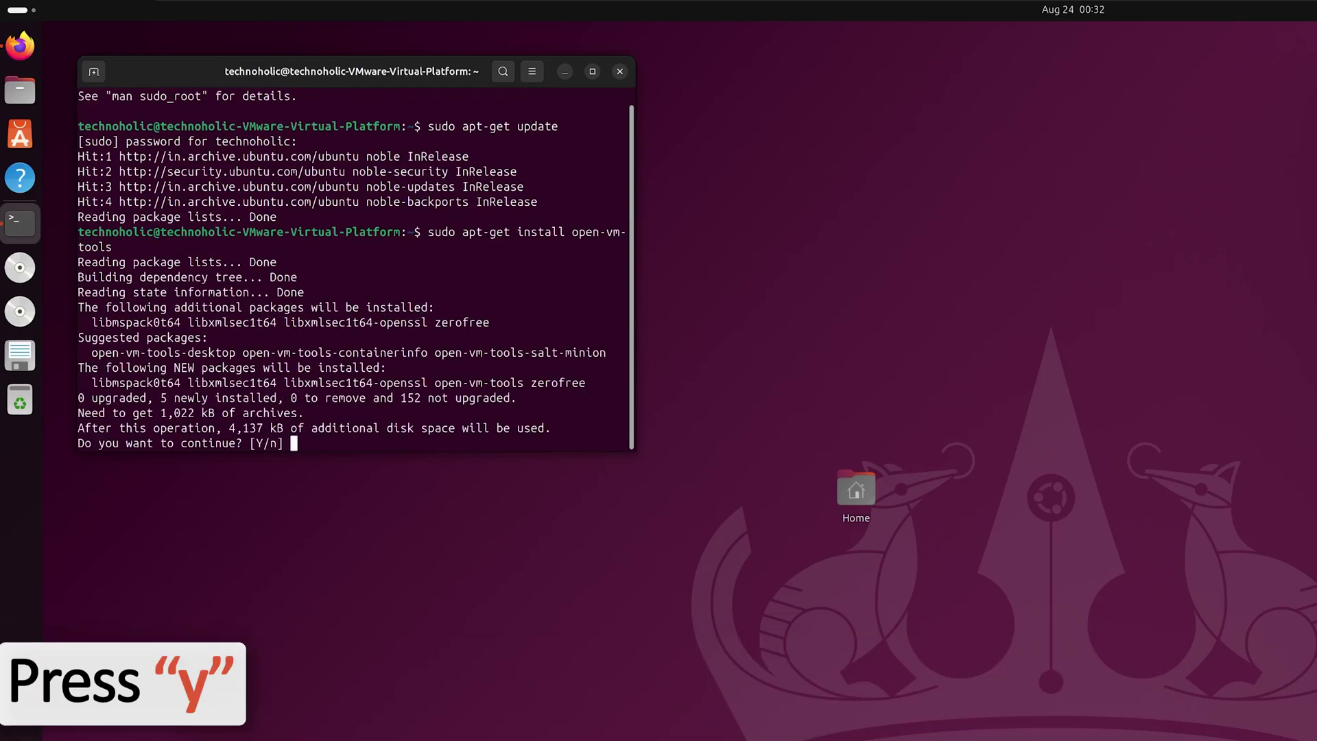
{"action": "type", "text": "y"}
{"action": "key", "text": "Return"}
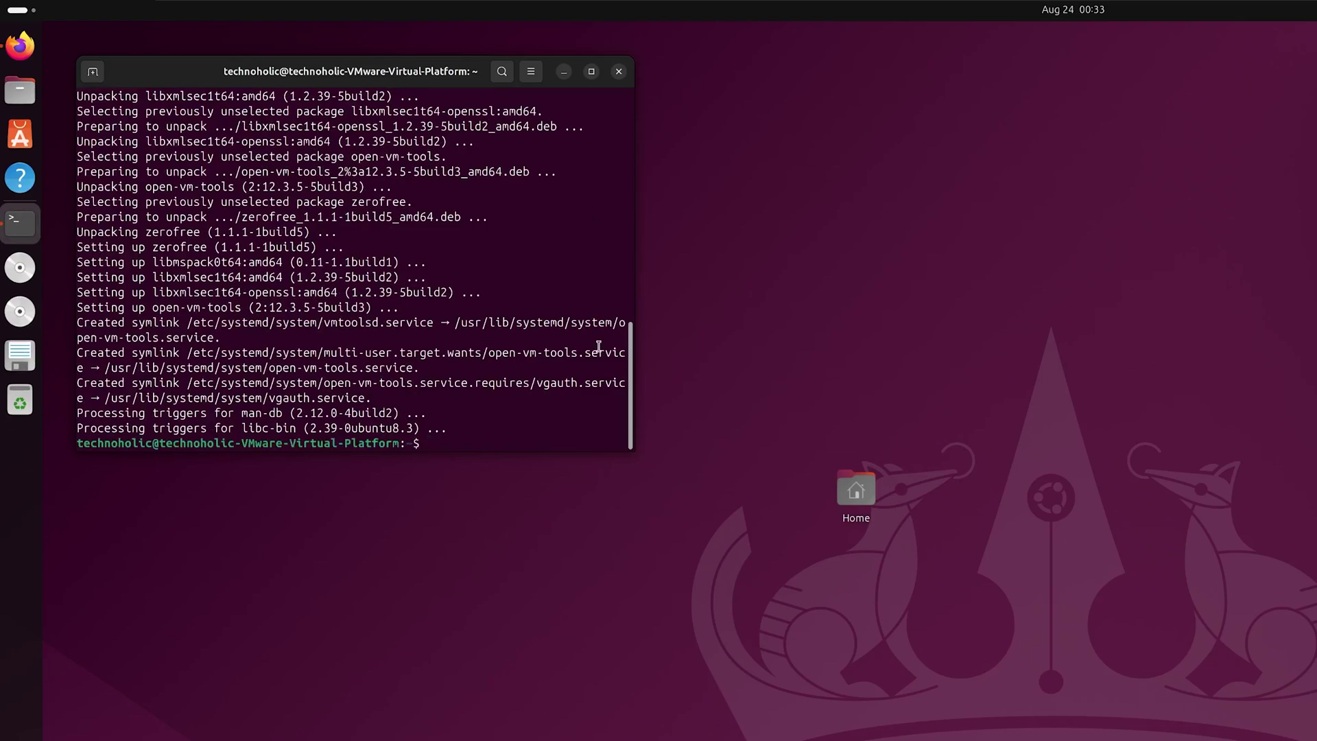
{"action": "left_click", "coordinate": [618, 72]}
Check the VMware Player virtual machine menu, then dismiss it and return to the guest
{"action": "mouse_move", "coordinate": [578, 6]}
{"action": "left_click", "coordinate": [310, 13]}
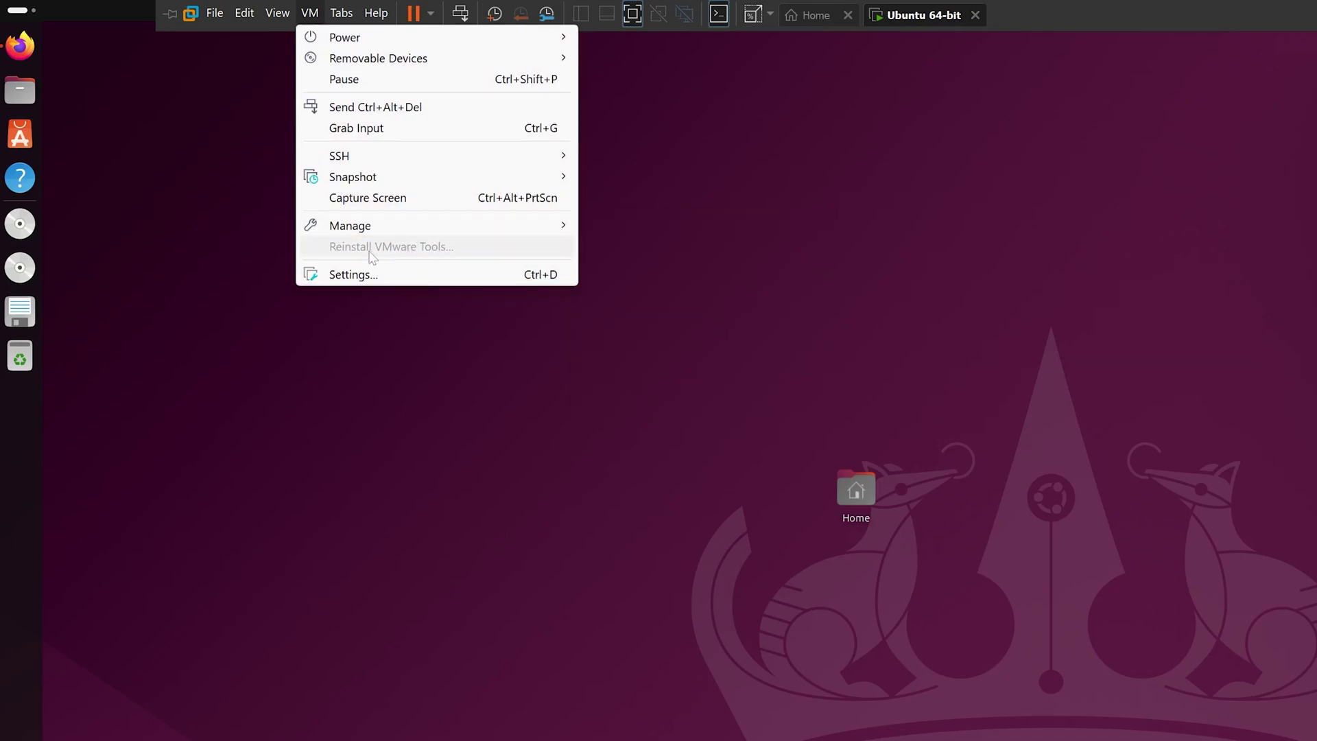
{"action": "left_click", "coordinate": [695, 411]}
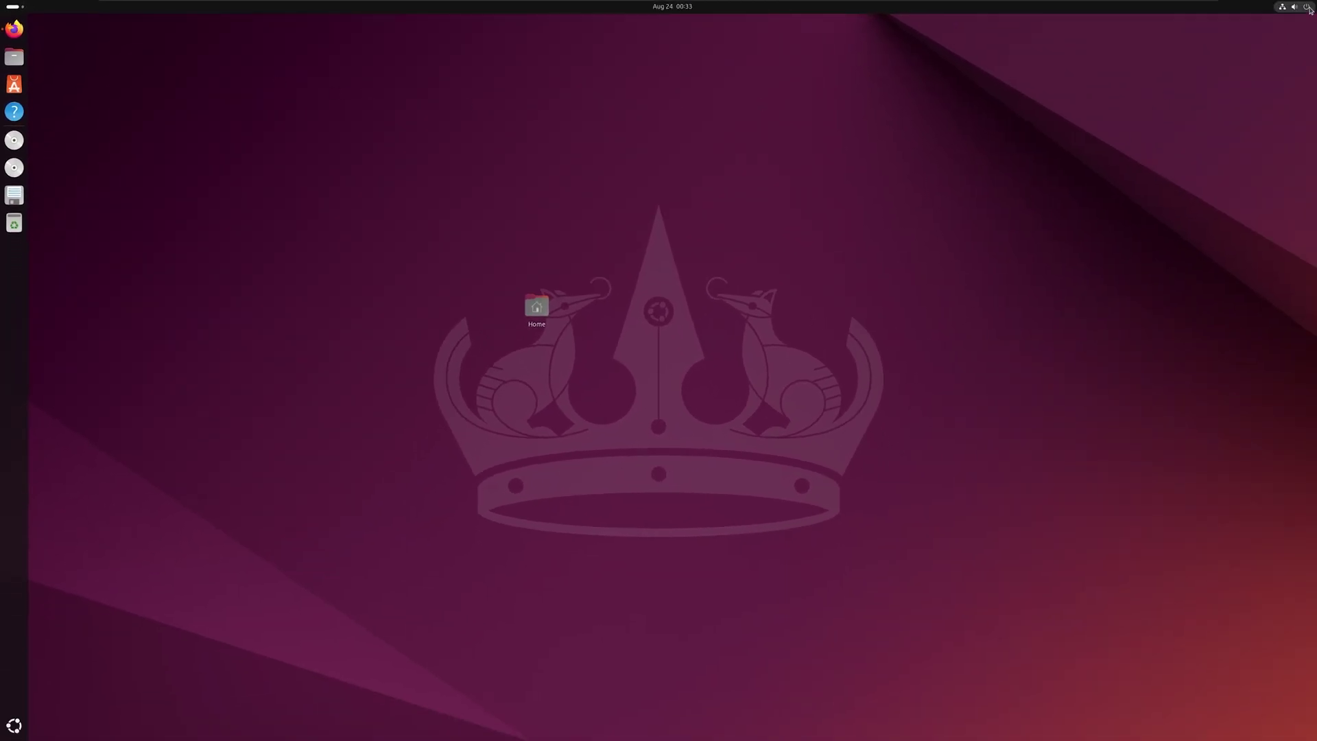
Restart the Ubuntu guest via the system menu's Power Off > Restart and confirm
{"action": "left_click", "coordinate": [1293, 6]}
{"action": "left_click", "coordinate": [1297, 33]}
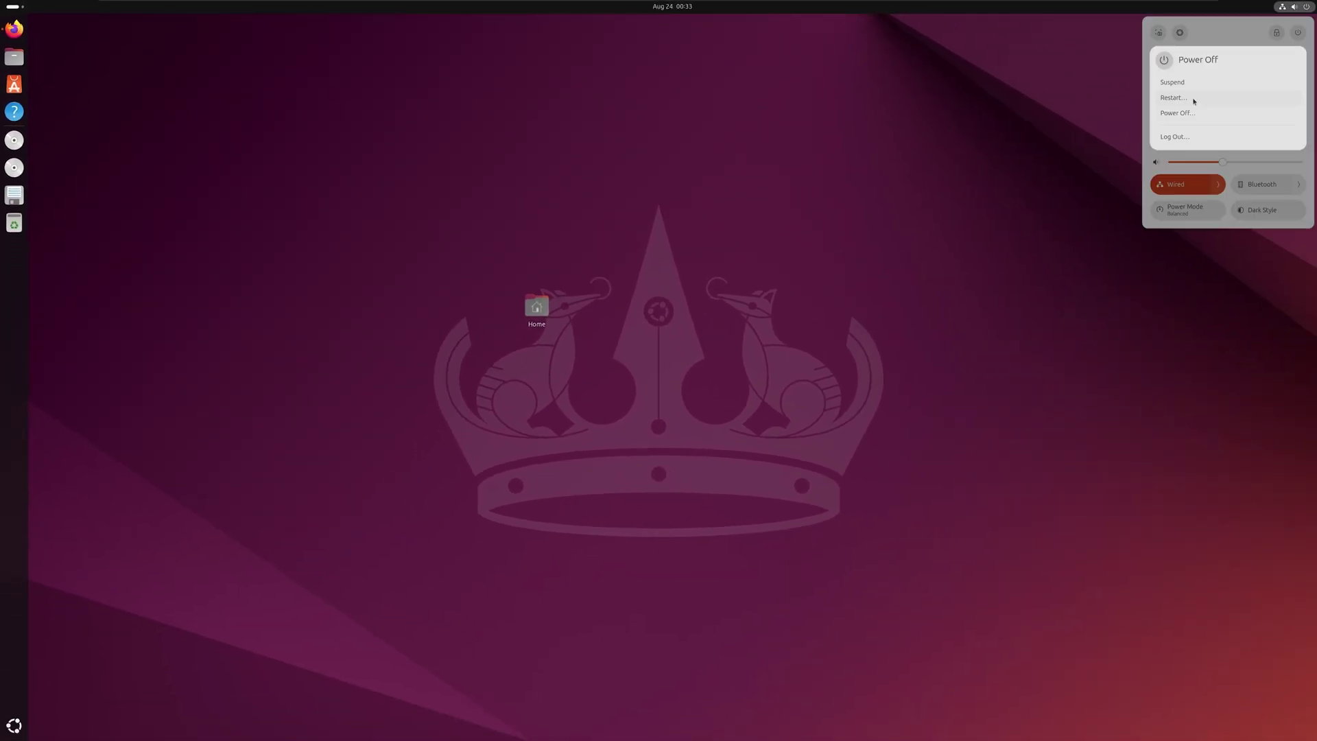
{"action": "left_click", "coordinate": [1192, 97]}
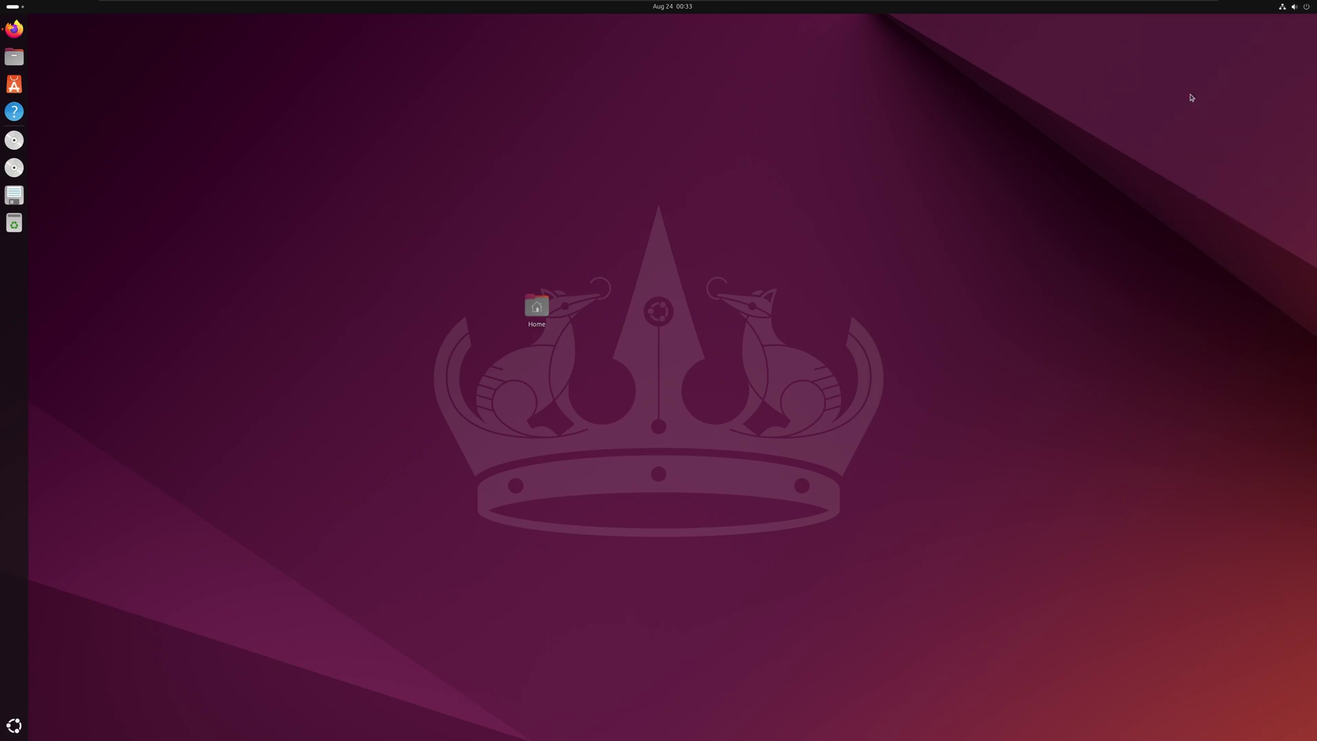
{"action": "left_click", "coordinate": [717, 395]}
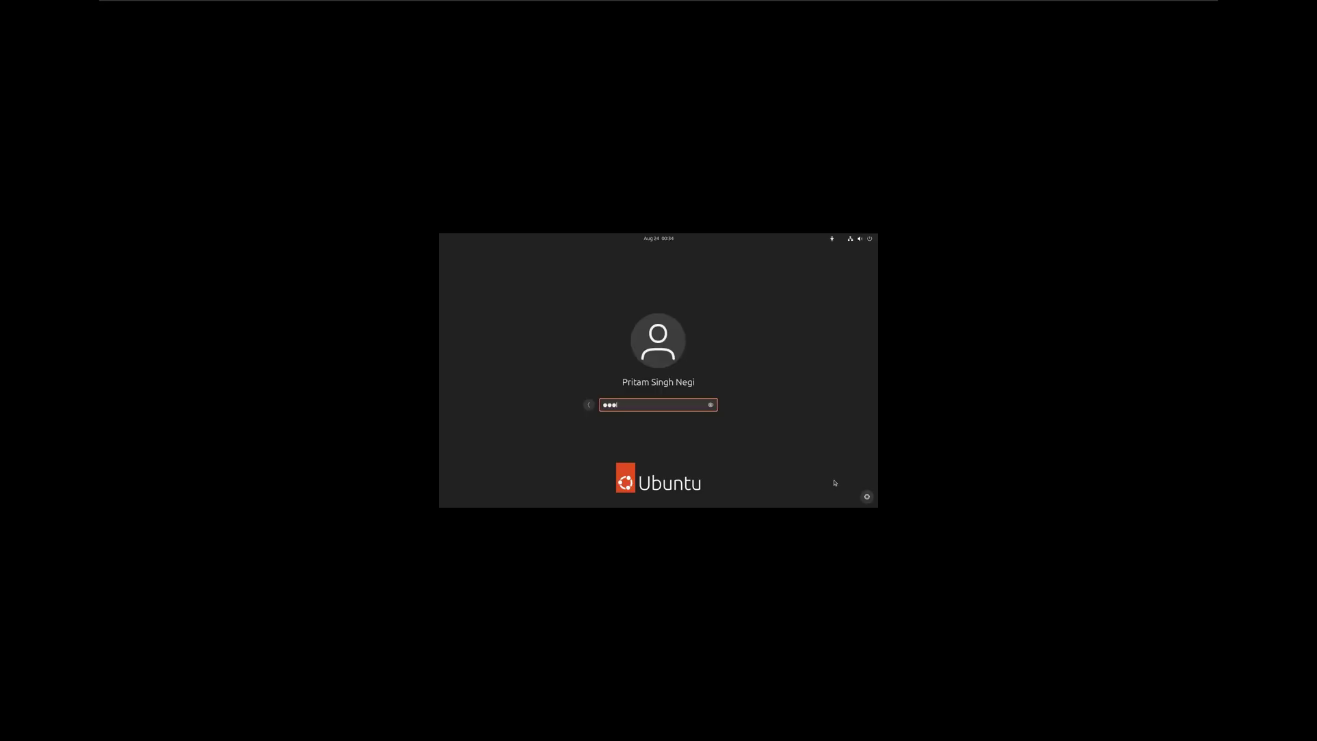
Submit the login password, then open the full app grid from the dock
{"action": "key", "text": "Return"}
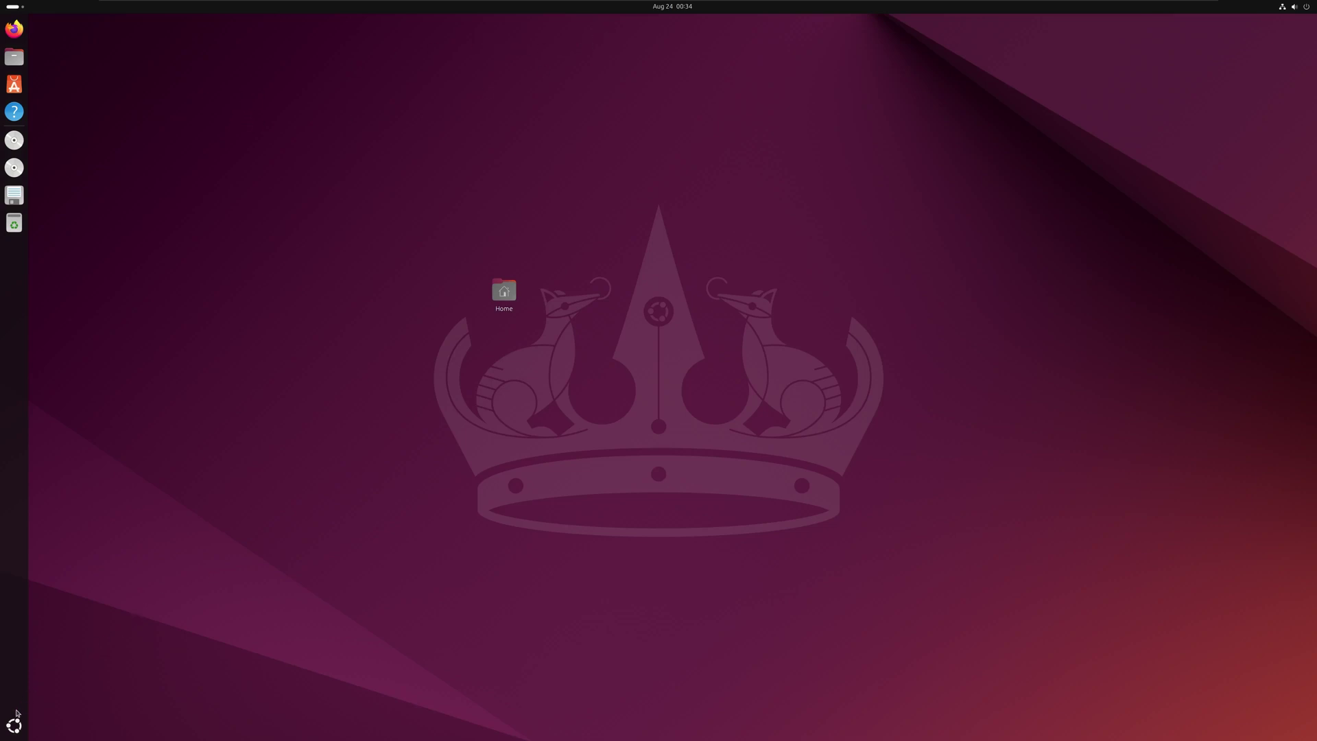
{"action": "left_click", "coordinate": [13, 725]}
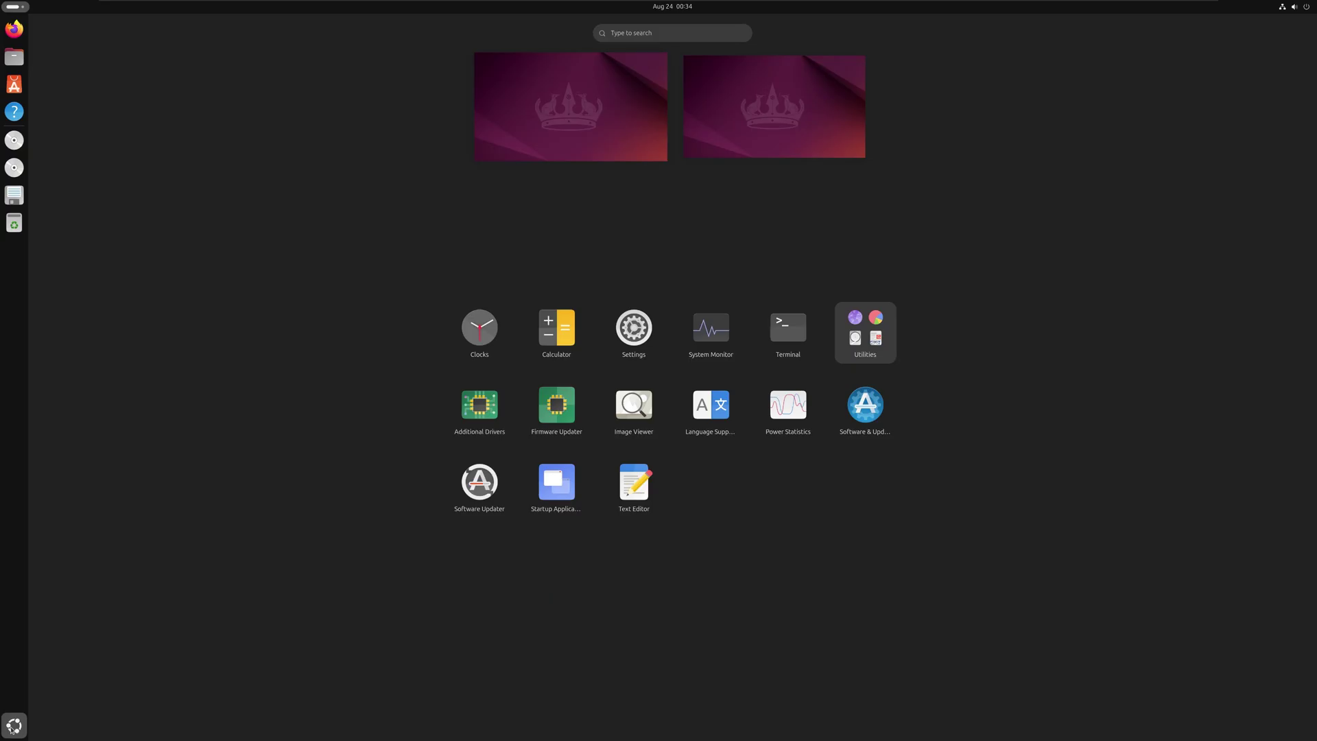